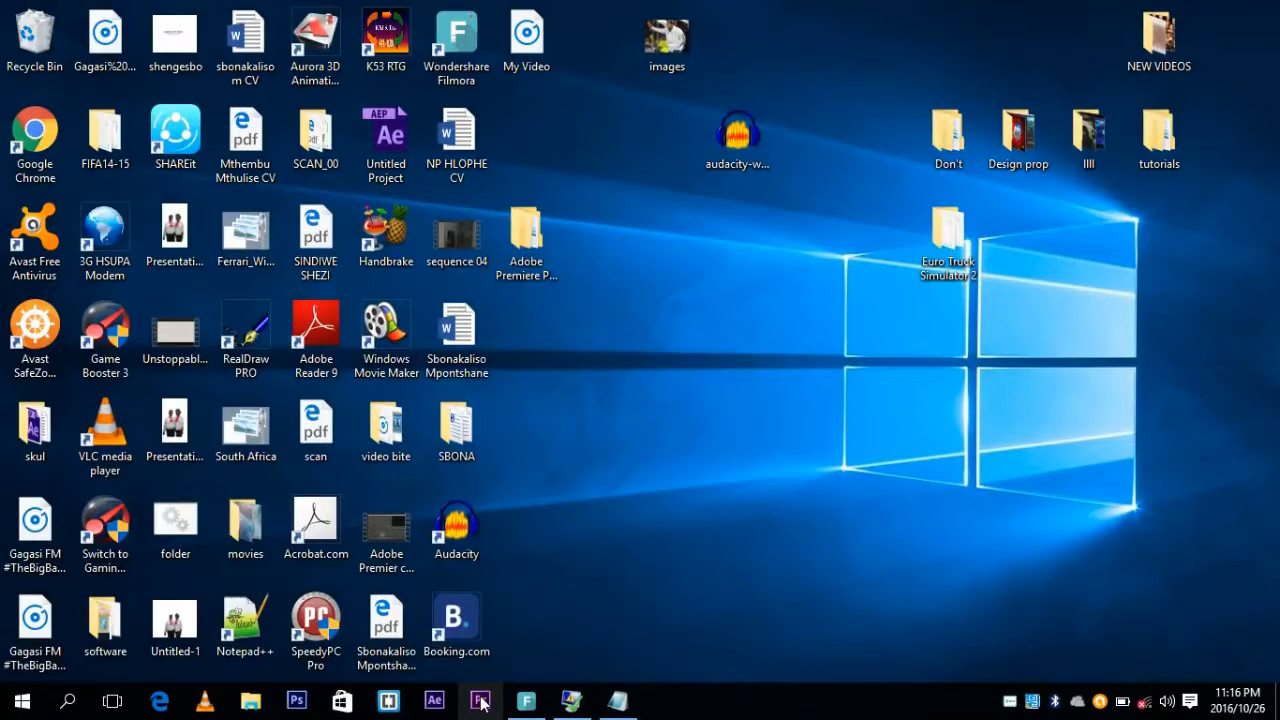
Launch Adobe Premiere Pro CS6 and write "i am waiting for adobe premier pro cs6 to open u." in the Notepad note.
{"action": "left_click", "coordinate": [481, 701]}
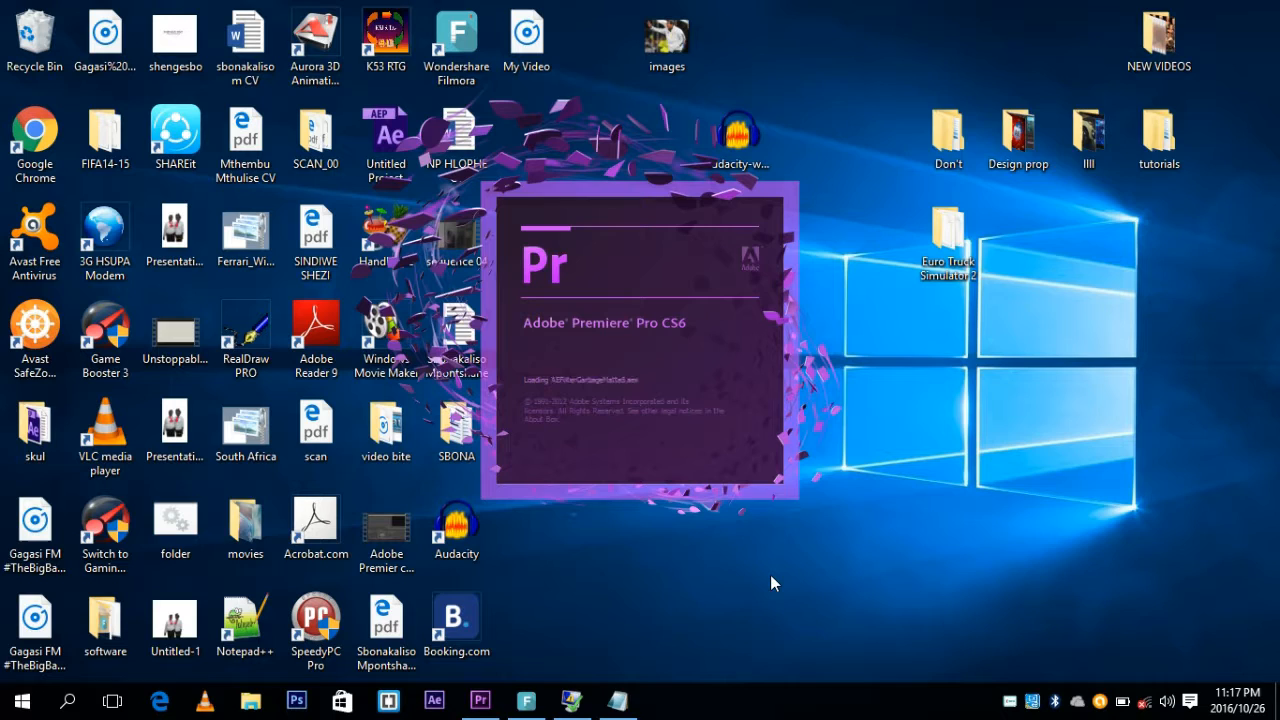
{"action": "left_click", "coordinate": [617, 703]}
{"action": "type", "text": "i am waiting for "}
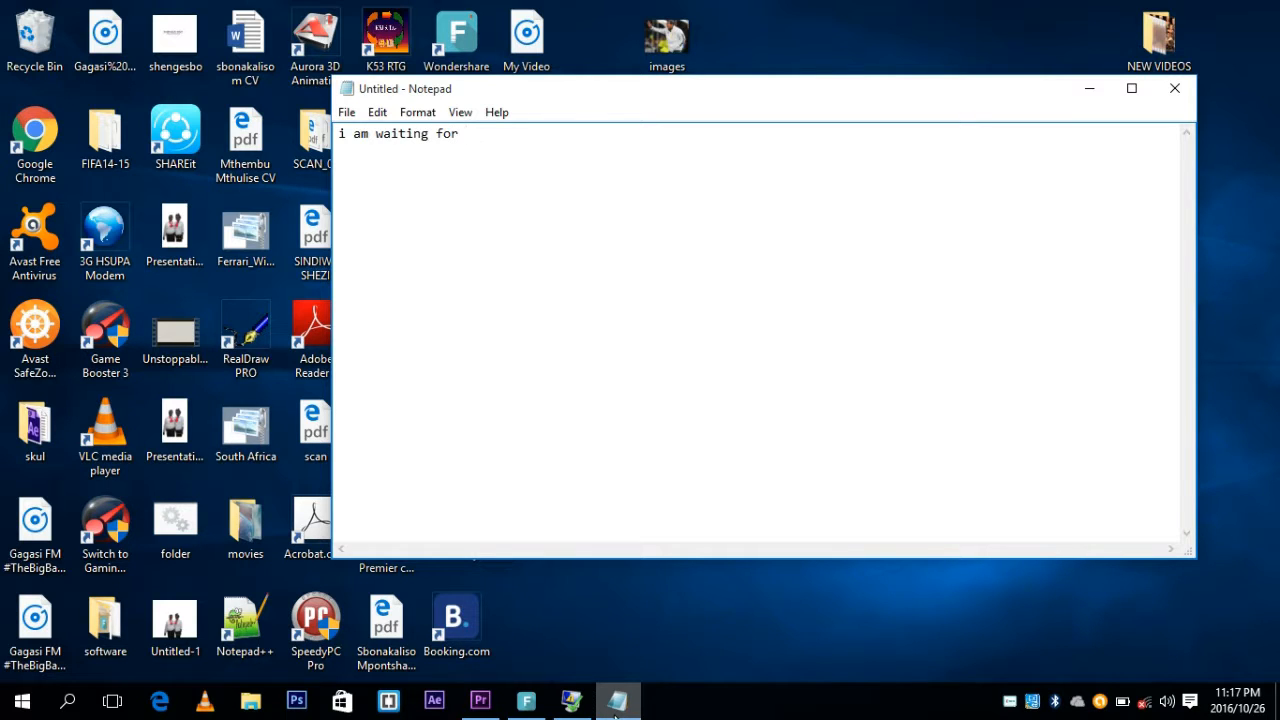
{"action": "type", "text": "a"}
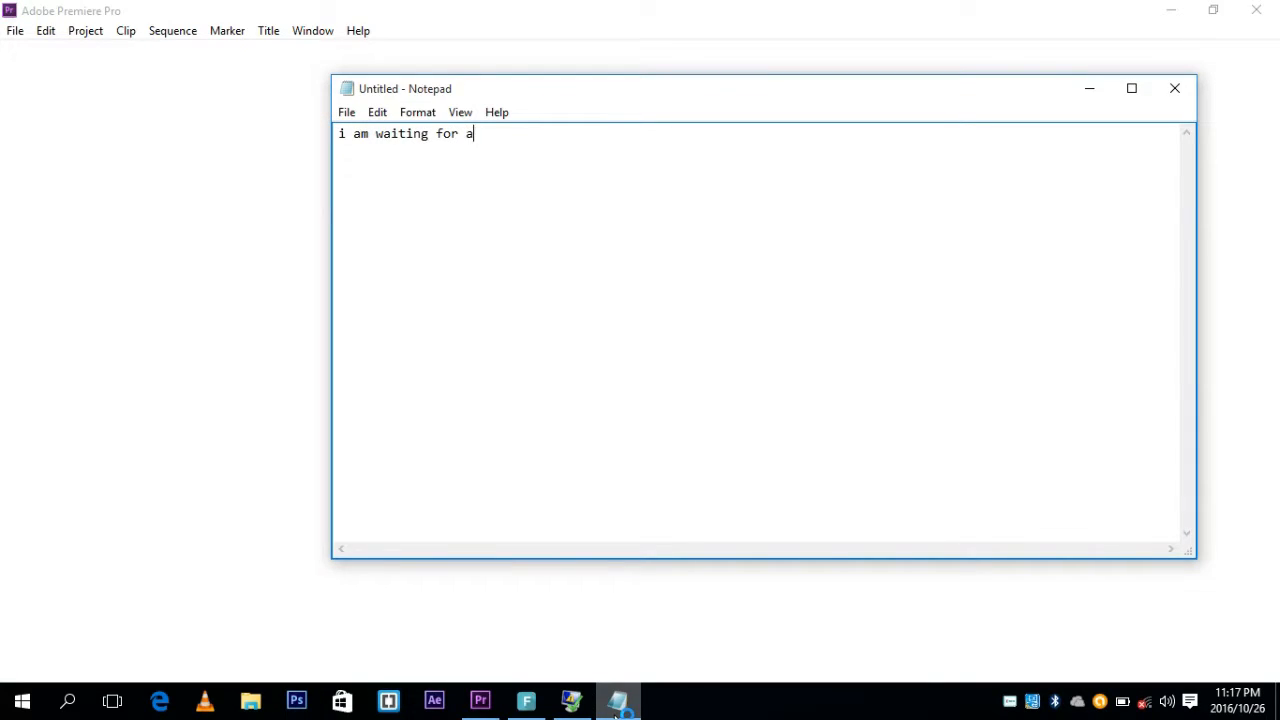
{"action": "type", "text": "dobe"}
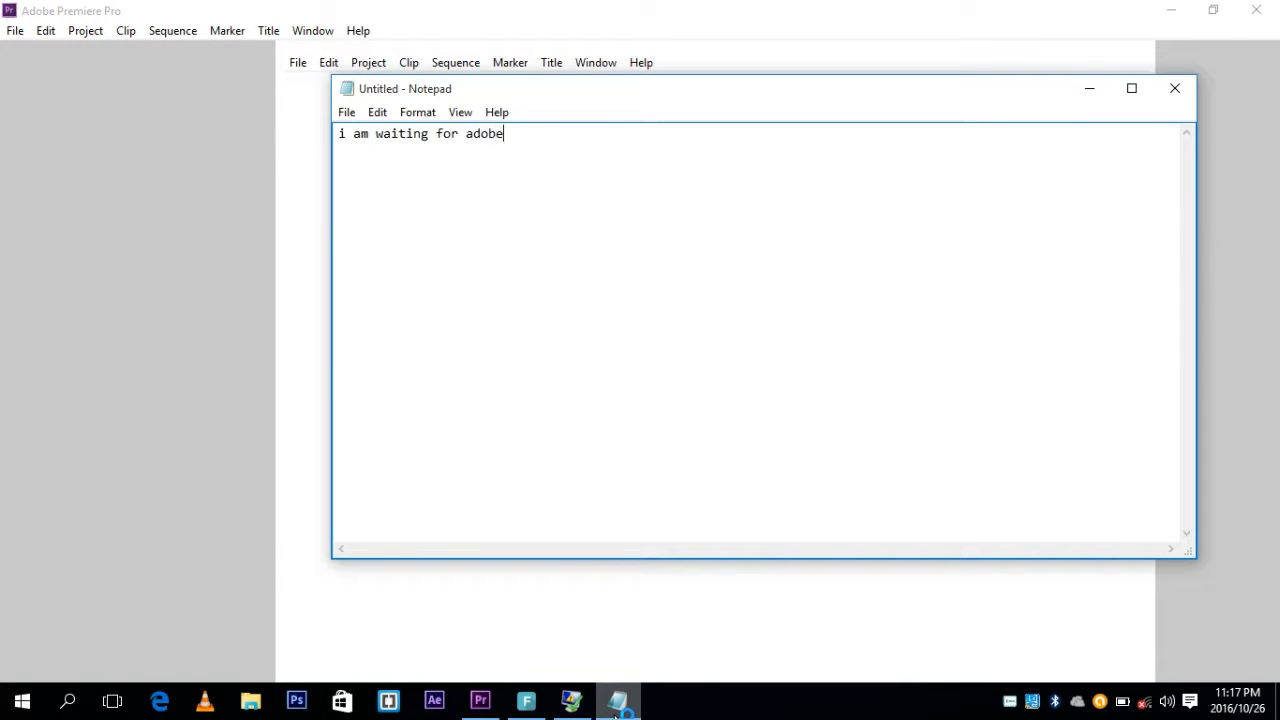
{"action": "type", "text": " premii"}
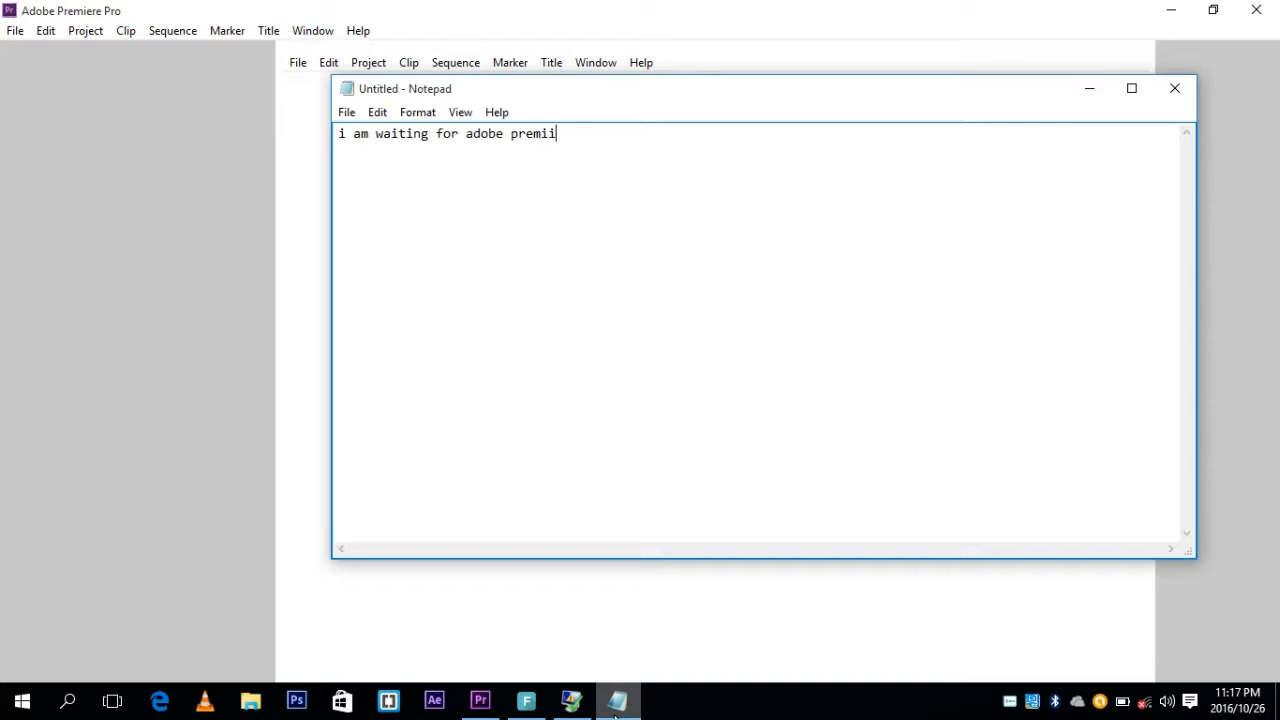
{"action": "key", "text": "BackSpace"}
{"action": "type", "text": "ier pro cs6"}
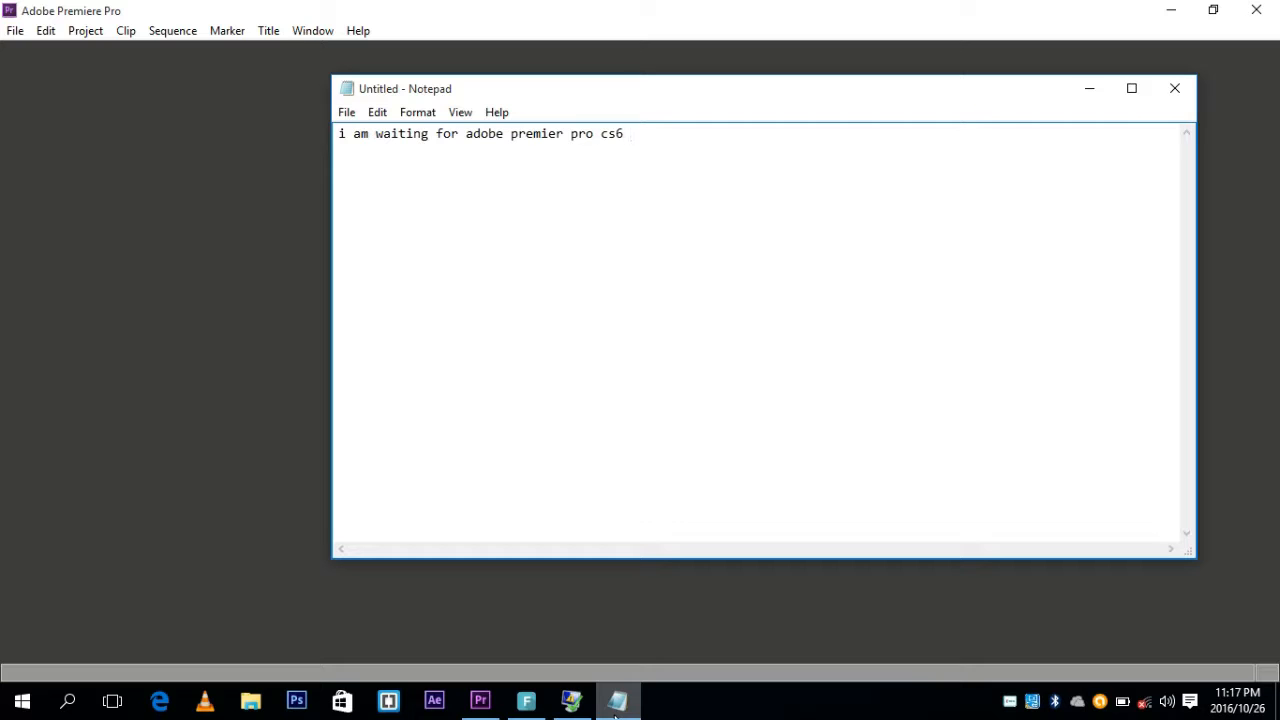
{"action": "type", "text": " to open u."}
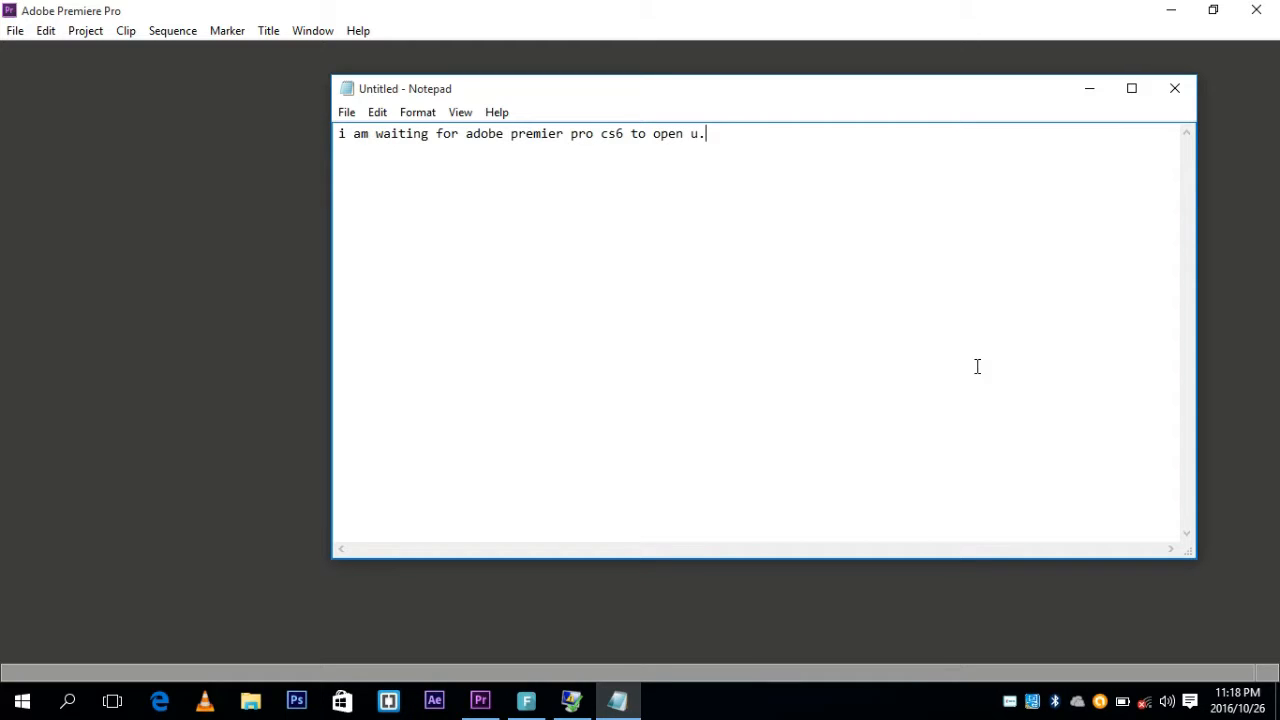
{"action": "left_click", "coordinate": [1100, 90]}
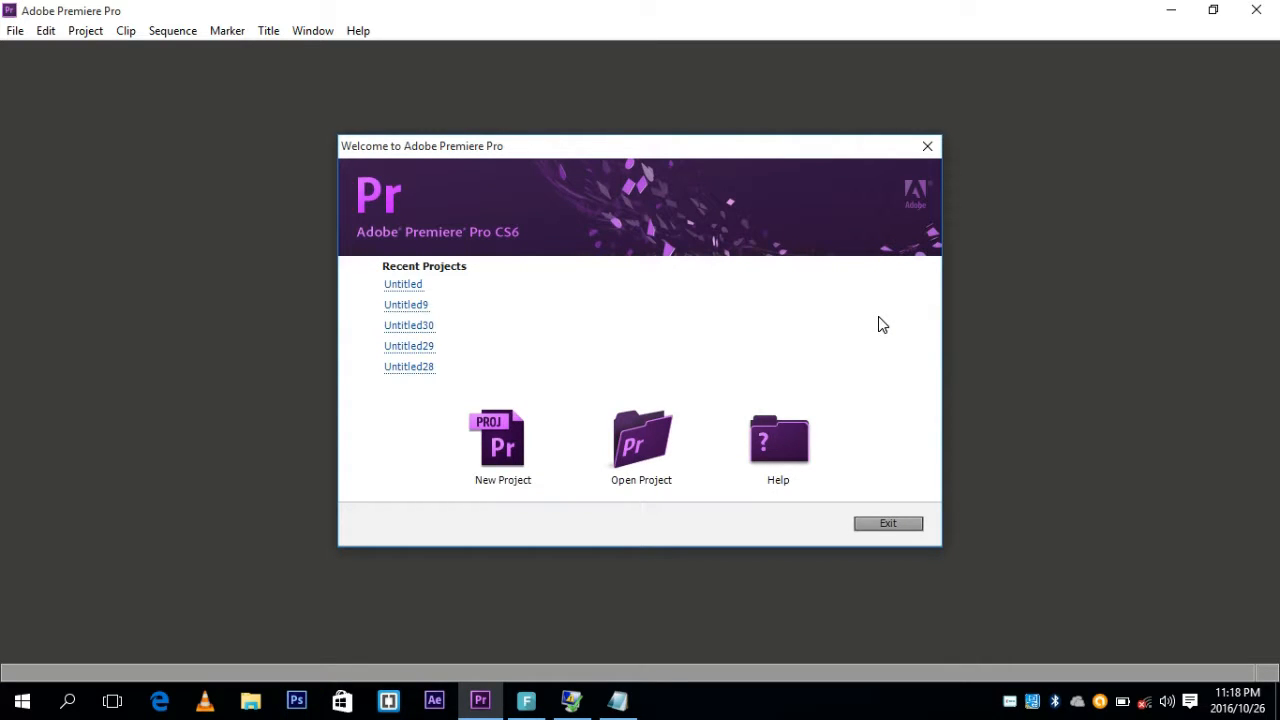
Add the line "now i am creating new project" to the Notepad note and minimize it.
{"action": "left_click", "coordinate": [630, 708]}
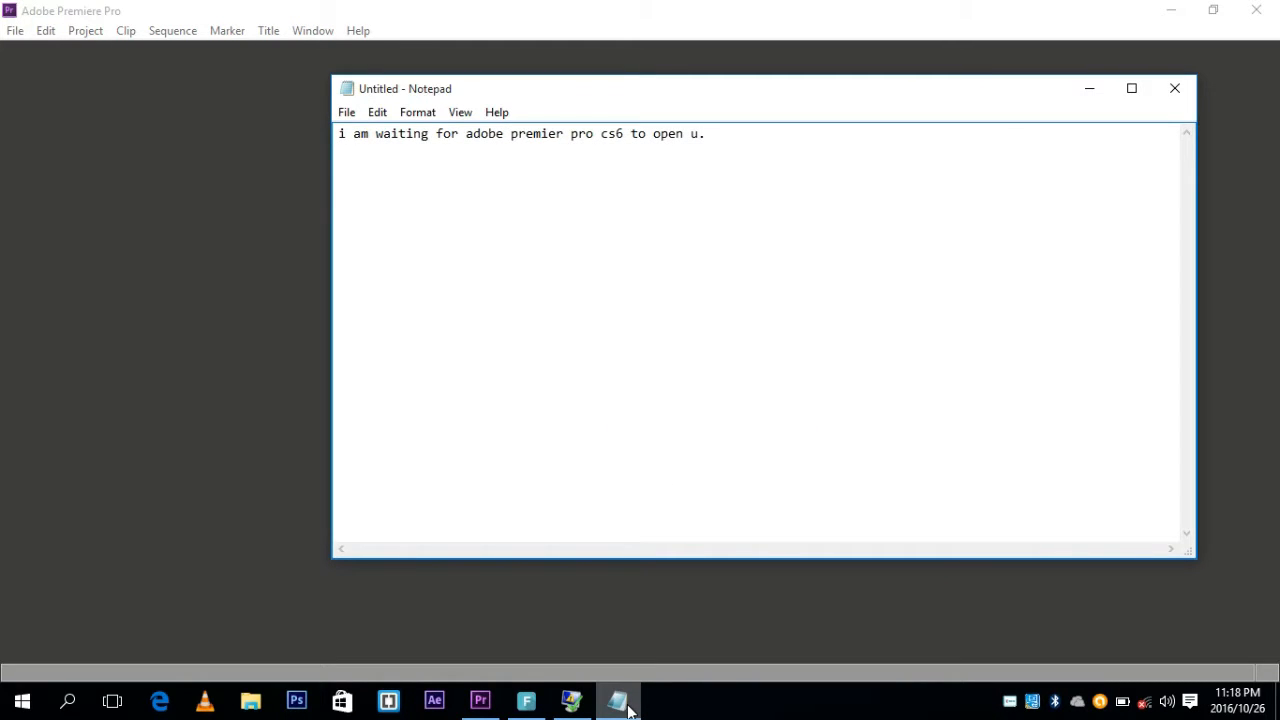
{"action": "type", "text": "now i am creating new project"}
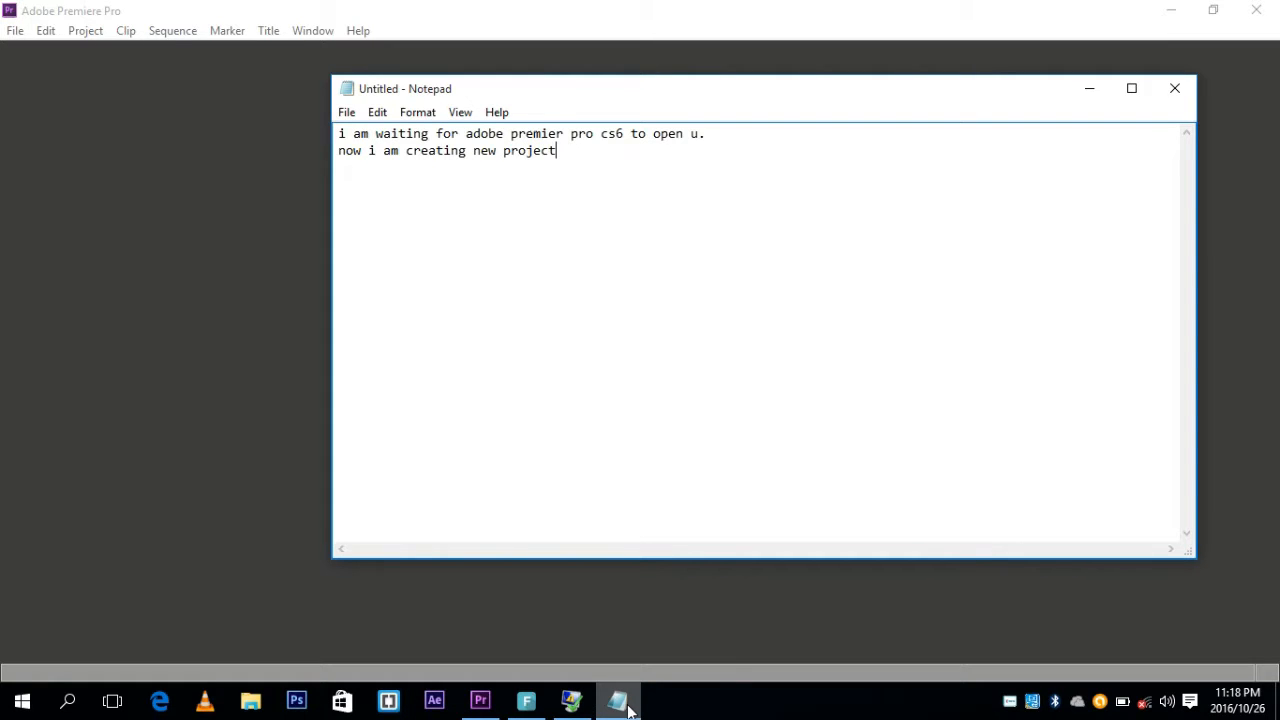
{"action": "left_click", "coordinate": [1092, 90]}
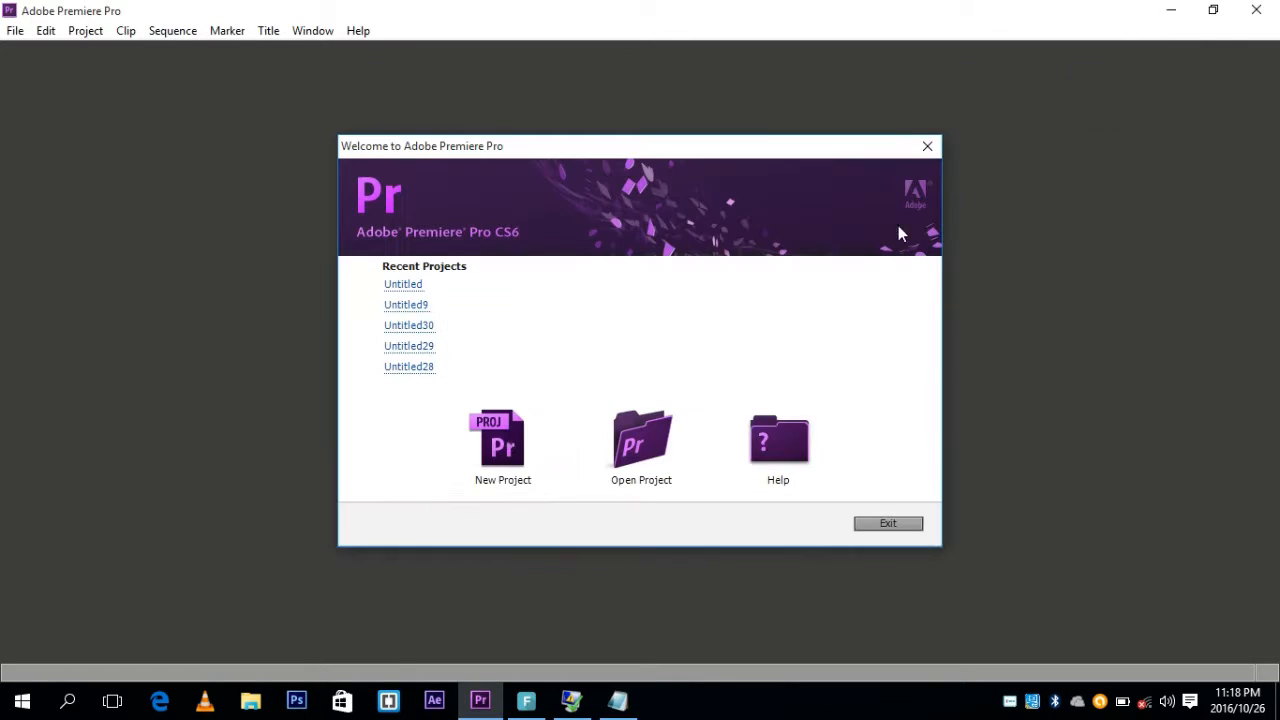
Start a new project in Premiere Pro, and move and shrink the Notepad window.
{"action": "left_click", "coordinate": [505, 442]}
{"action": "key", "text": "Right"}
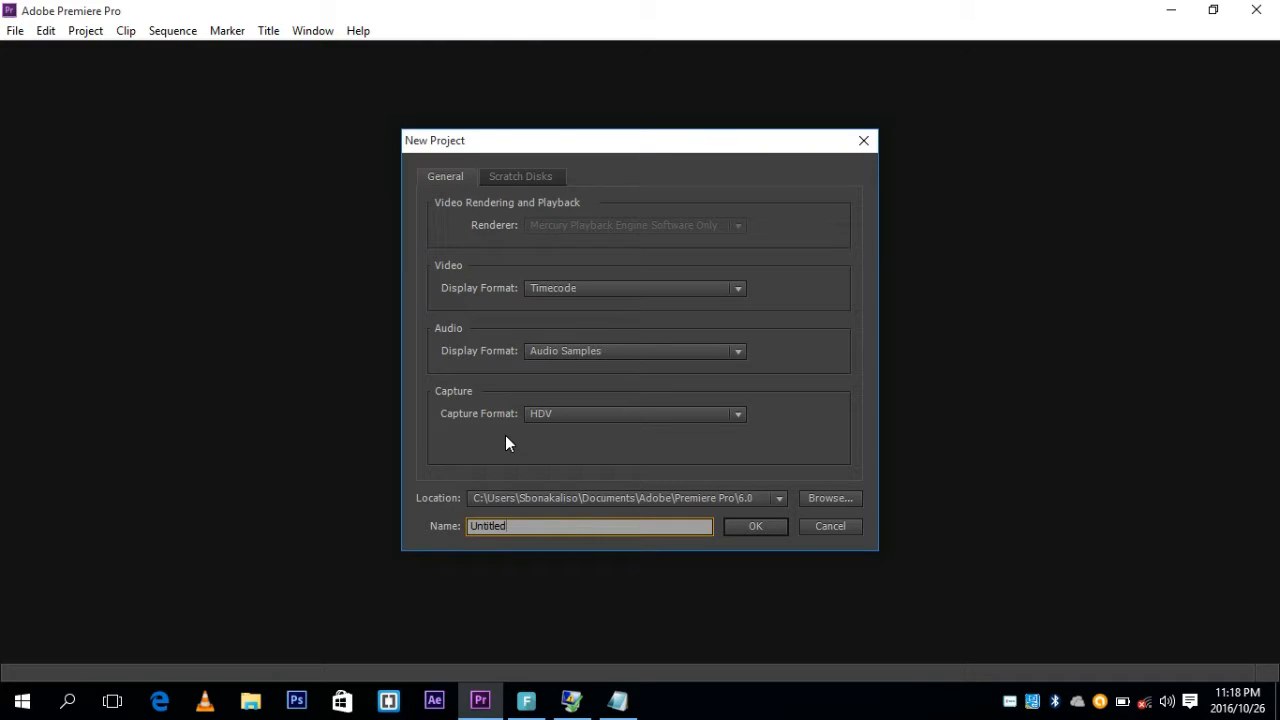
{"action": "left_click", "coordinate": [617, 700]}
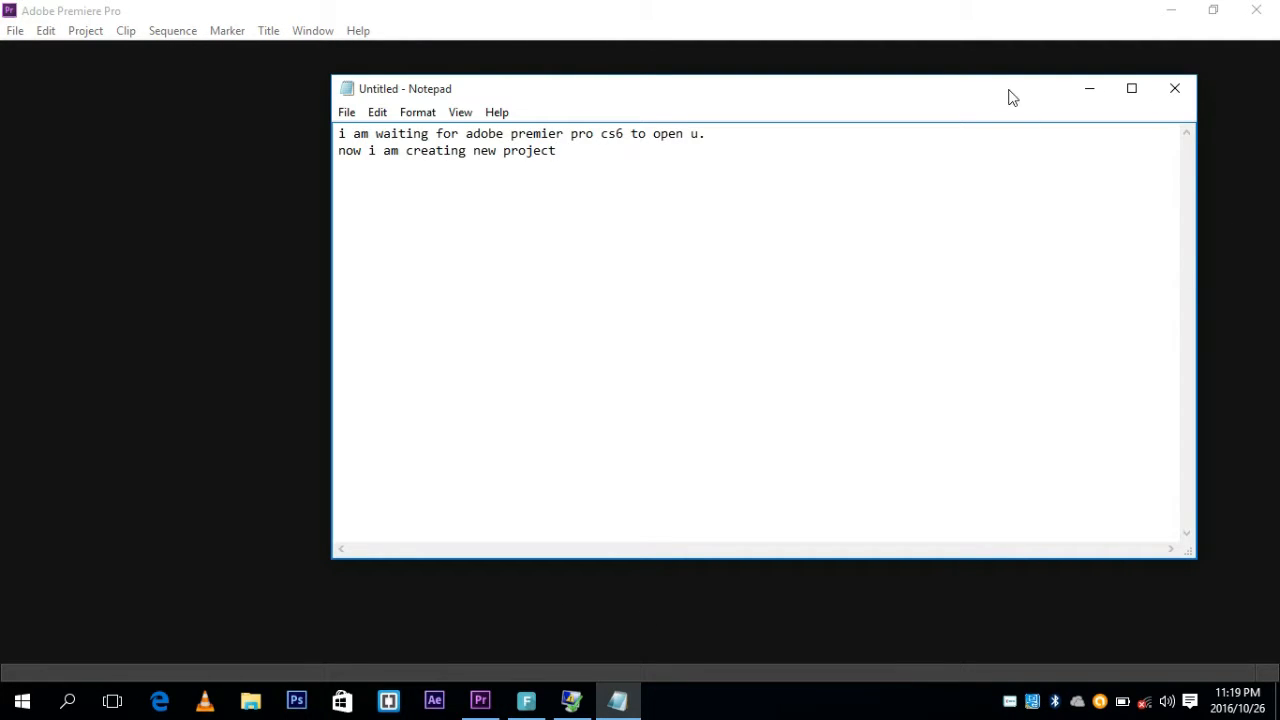
{"action": "left_click_drag", "start_coordinate": [1005, 94], "coordinate": [1061, 59]}
{"action": "left_click_drag", "start_coordinate": [383, 517], "coordinate": [392, 510]}
Try to create the Premiere Pro project under the name Untitled1.
{"action": "left_click", "coordinate": [513, 530]}
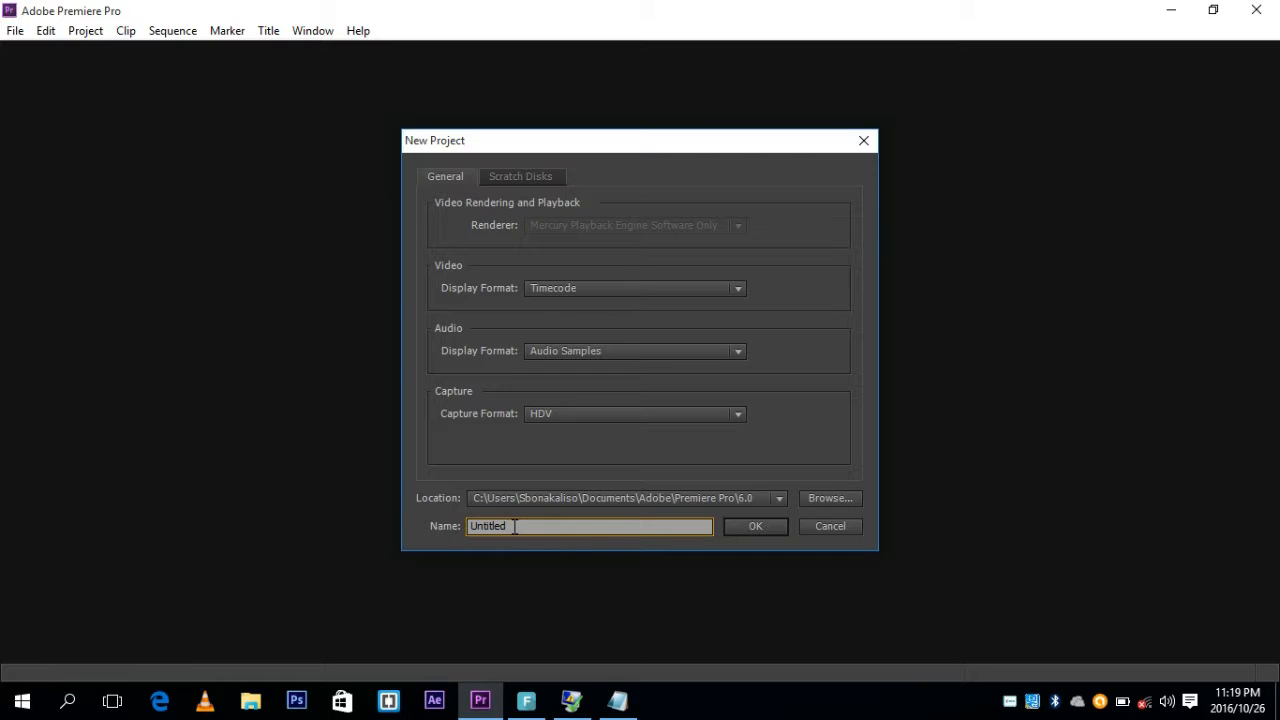
{"action": "type", "text": "1"}
{"action": "left_click", "coordinate": [767, 529]}
{"action": "left_click", "coordinate": [772, 369]}
Name the project Untitled31 and create it with the default general settings.
{"action": "left_click", "coordinate": [528, 526]}
{"action": "key", "text": "BackSpace"}
{"action": "type", "text": "31"}
{"action": "left_click", "coordinate": [781, 527]}
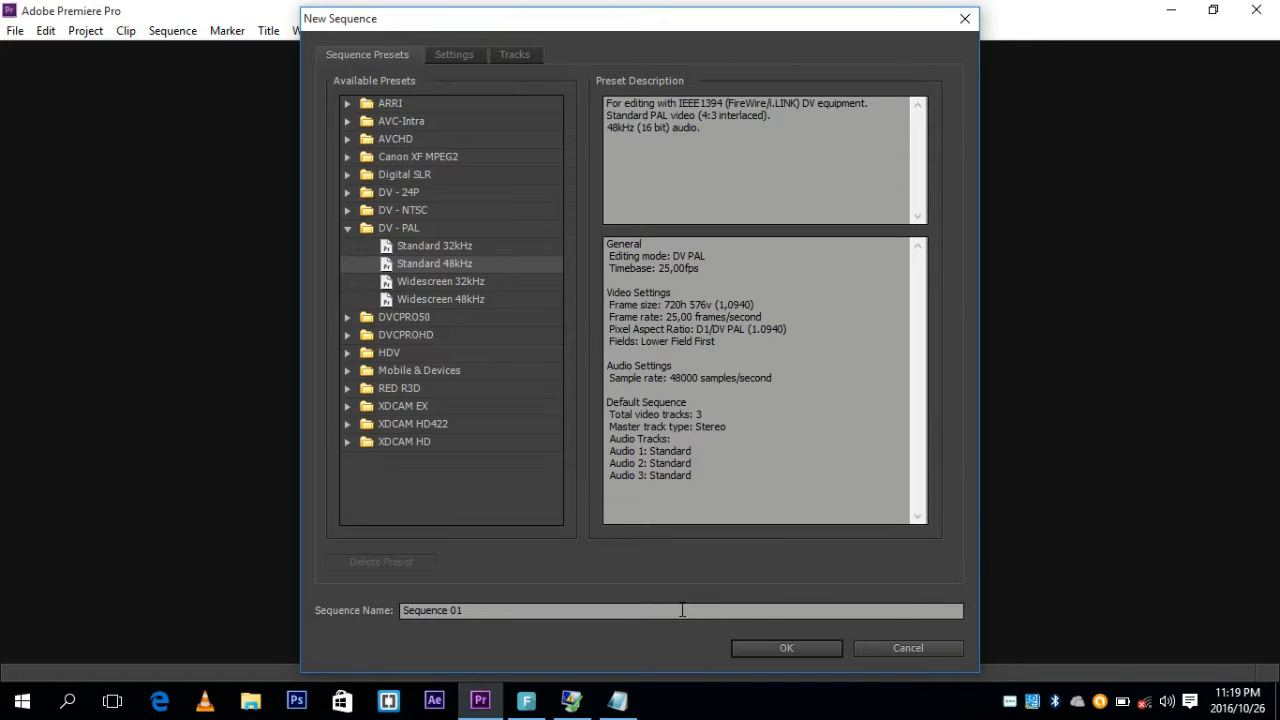
Switch to Notepad and add the line "setting up my output of the screen resolution of my video".
{"action": "left_click", "coordinate": [616, 701]}
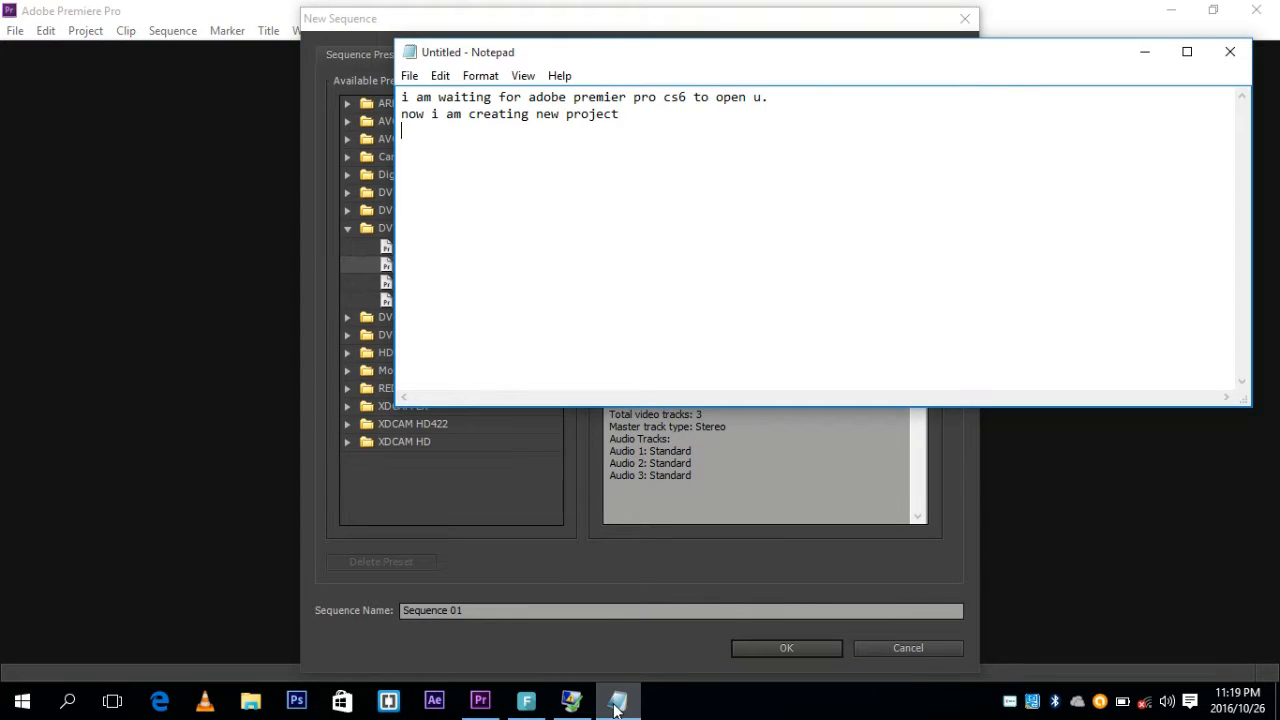
{"action": "type", "text": "setting up my ouput"}
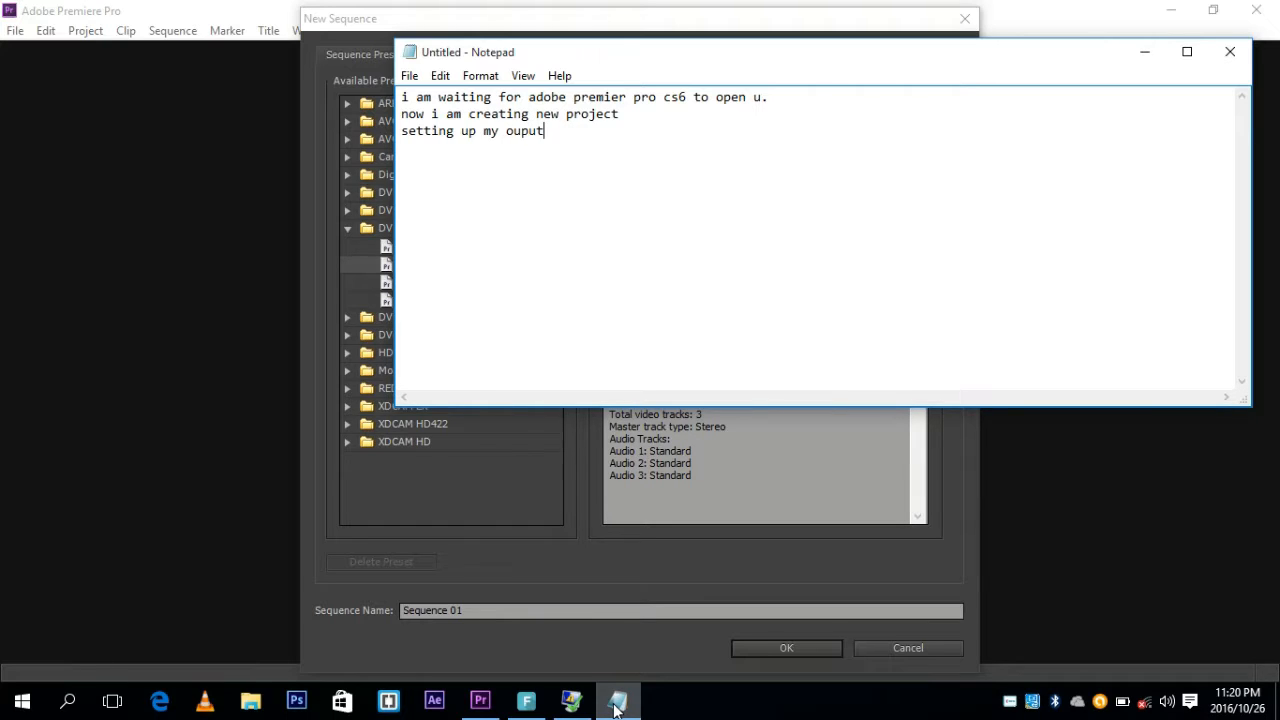
{"action": "key", "text": "Left"}
{"action": "key", "text": "Left"}
{"action": "key", "text": "Left"}
{"action": "type", "text": "t of the screen res"}
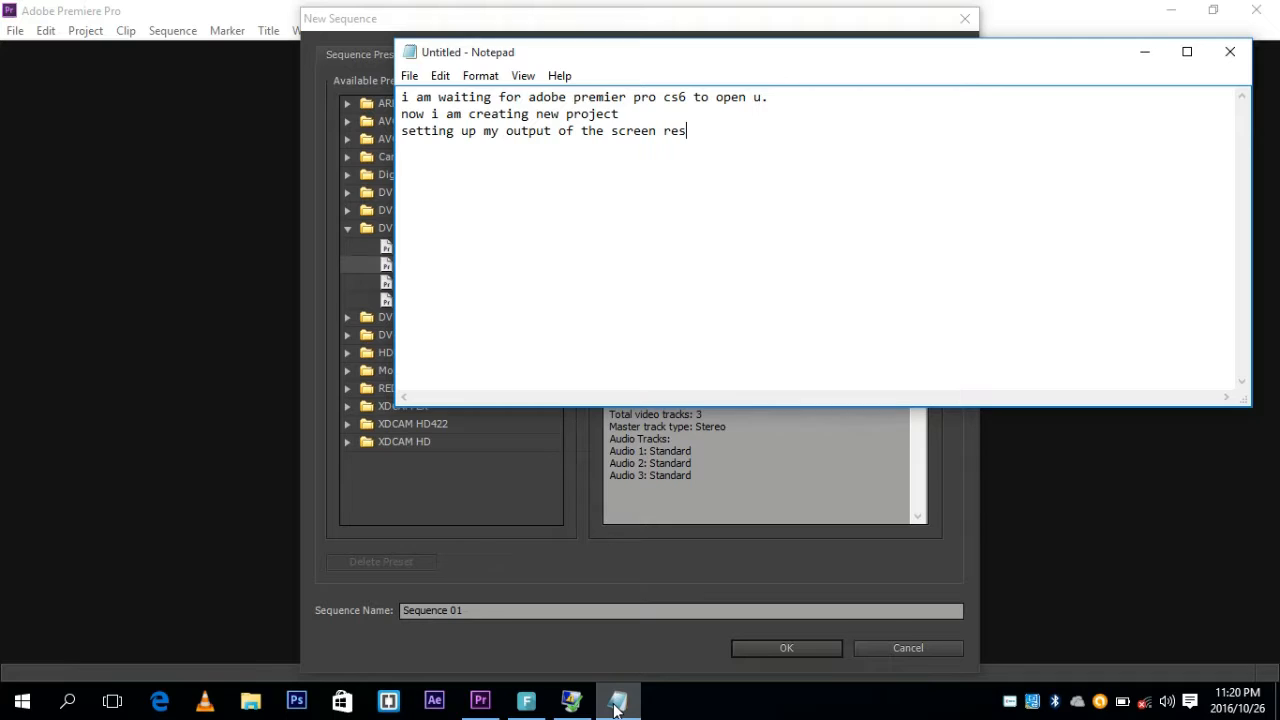
{"action": "type", "text": "olution of my video"}
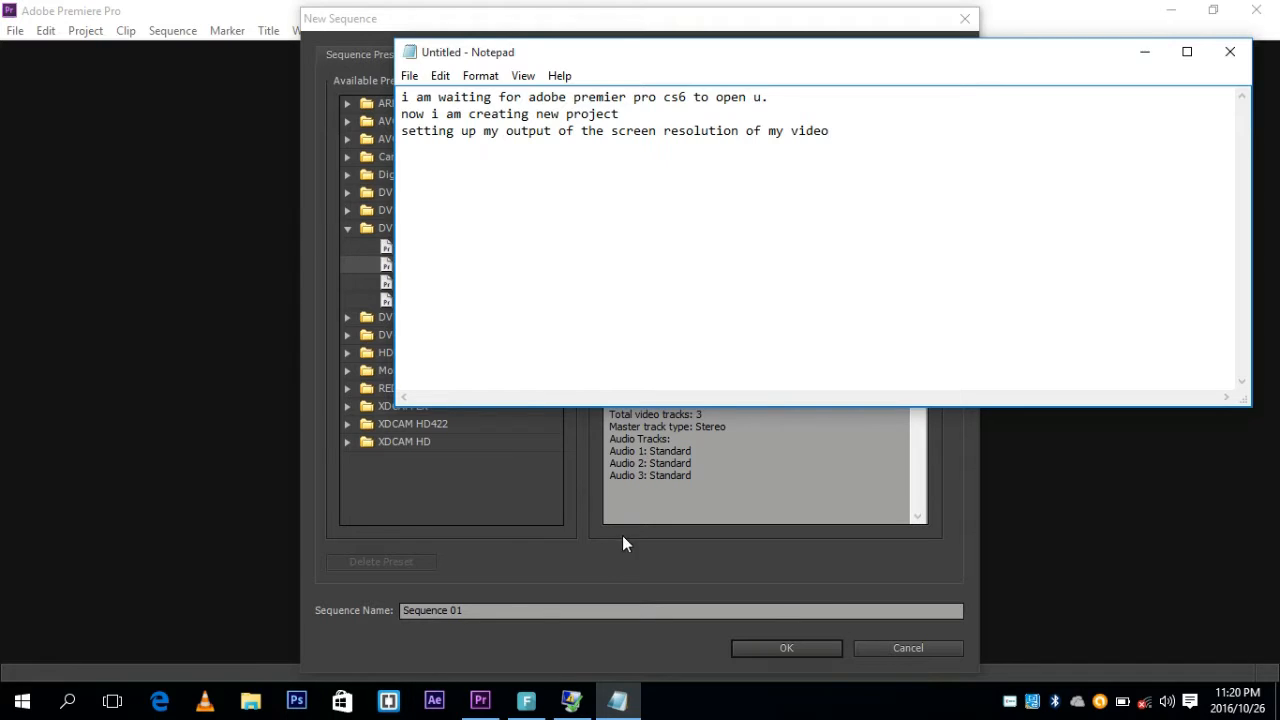
In Premiere Pro, set the new sequence's pixel aspect ratio to D1/DV PAL Widescreen 16:9 (1.4587) and create Sequence 01.
{"action": "left_click", "coordinate": [522, 610]}
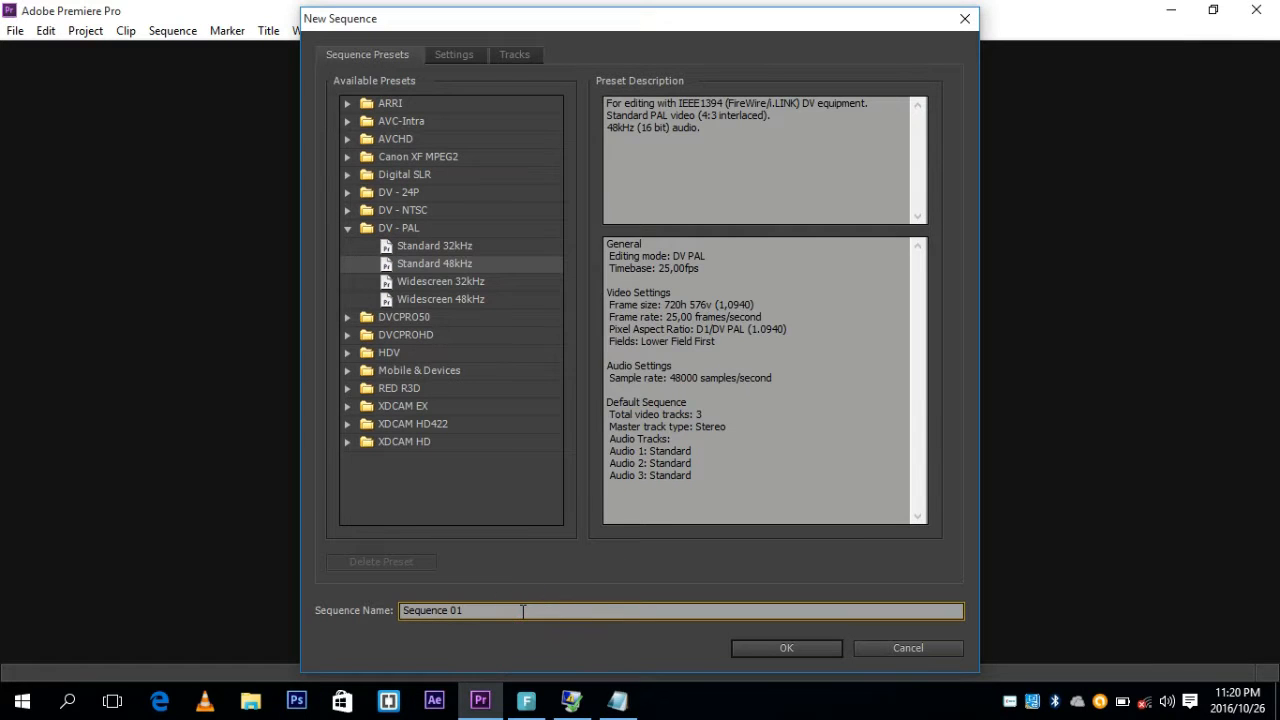
{"action": "left_click", "coordinate": [455, 57]}
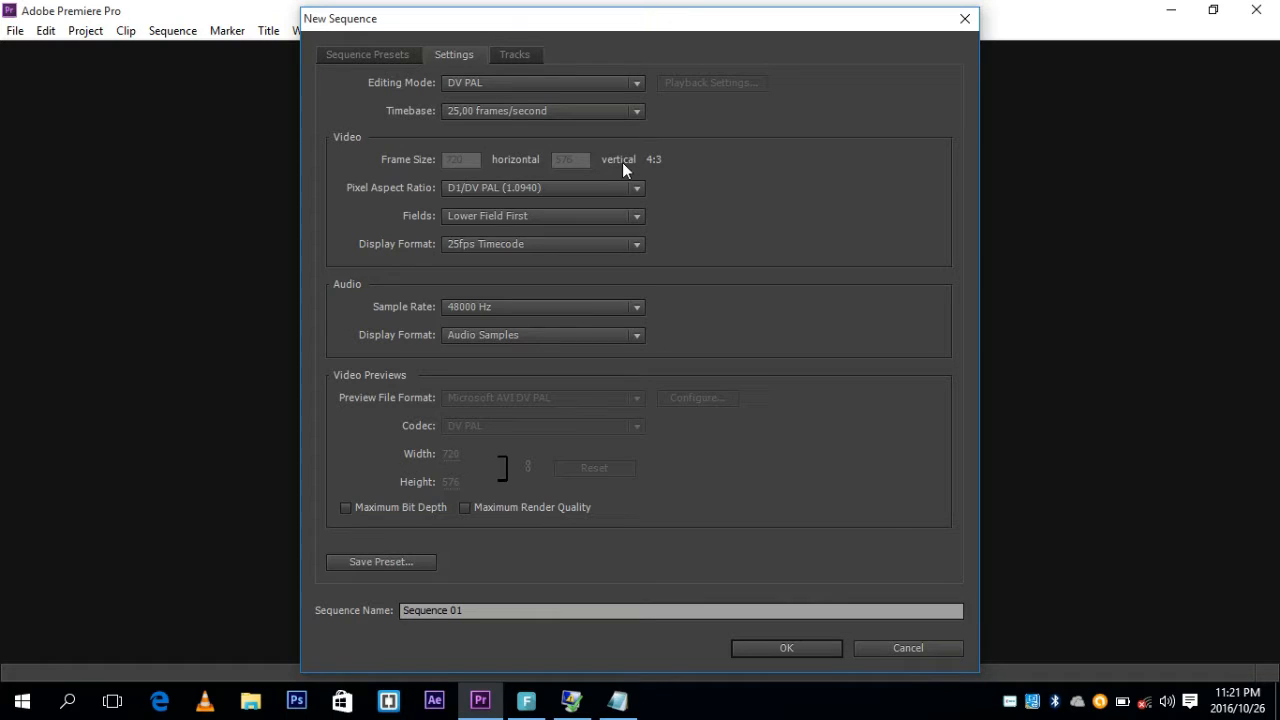
{"action": "left_click", "coordinate": [636, 187]}
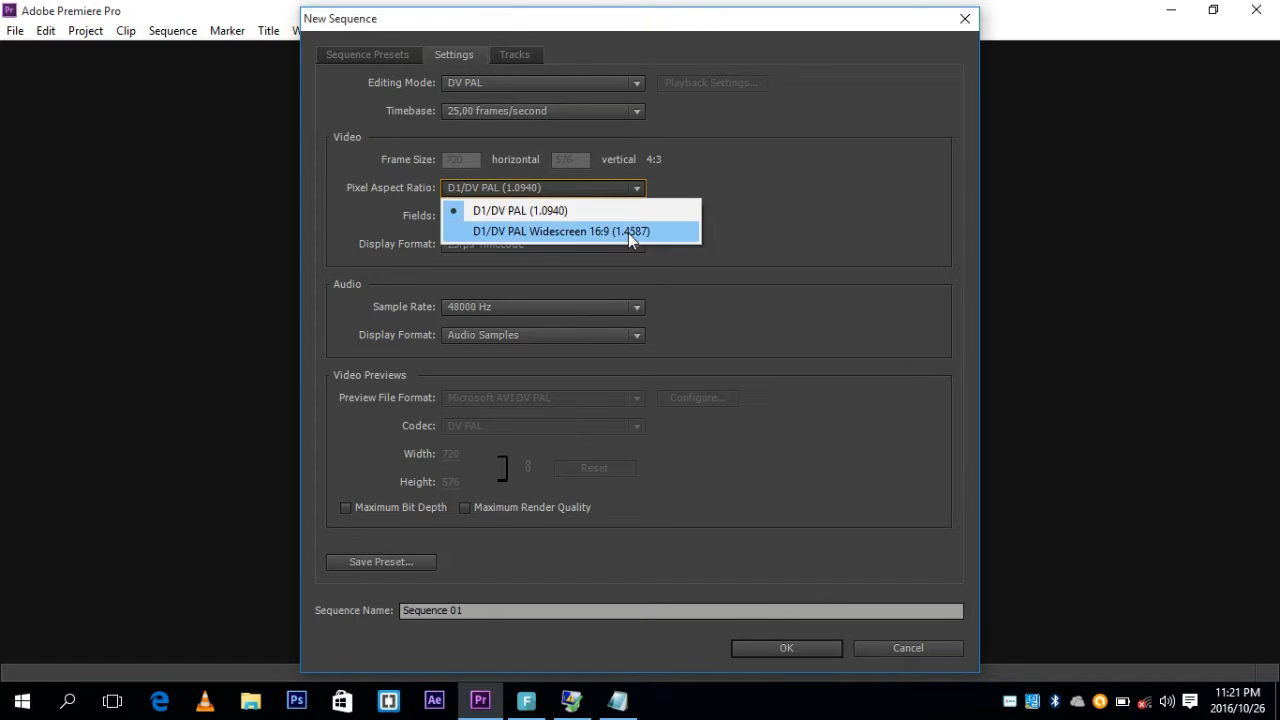
{"action": "left_click", "coordinate": [629, 236]}
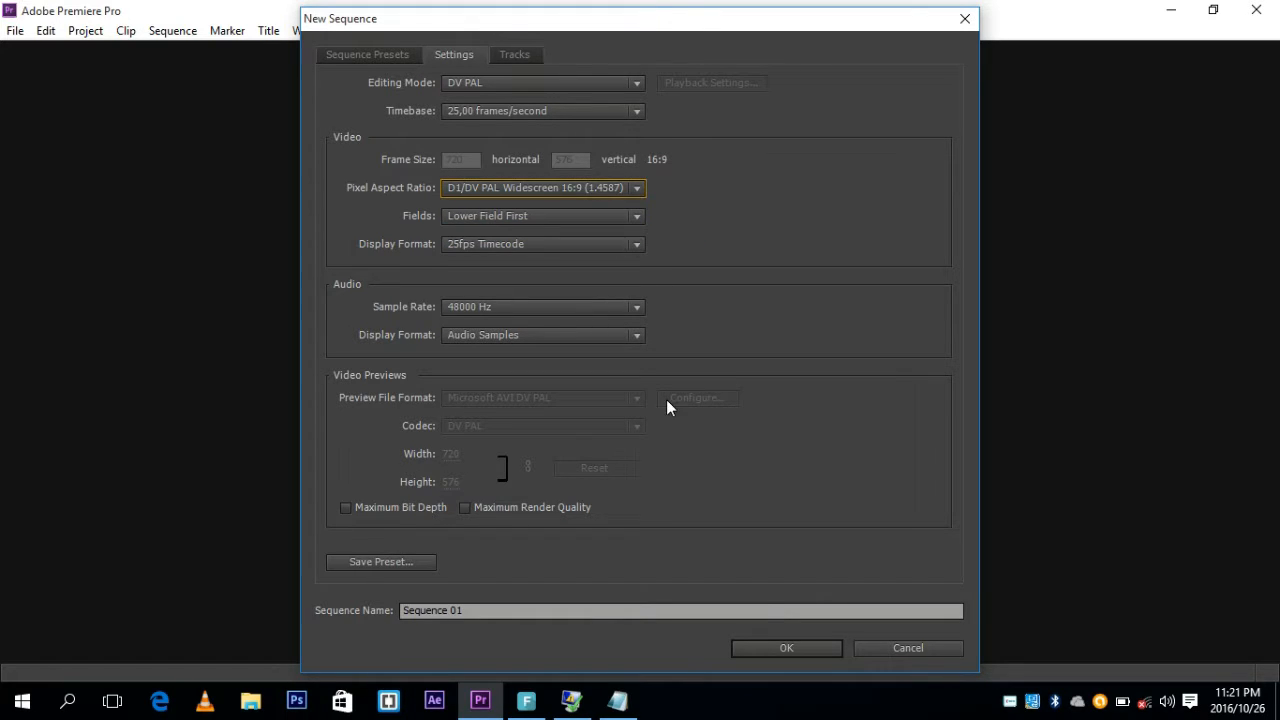
{"action": "left_click", "coordinate": [783, 647]}
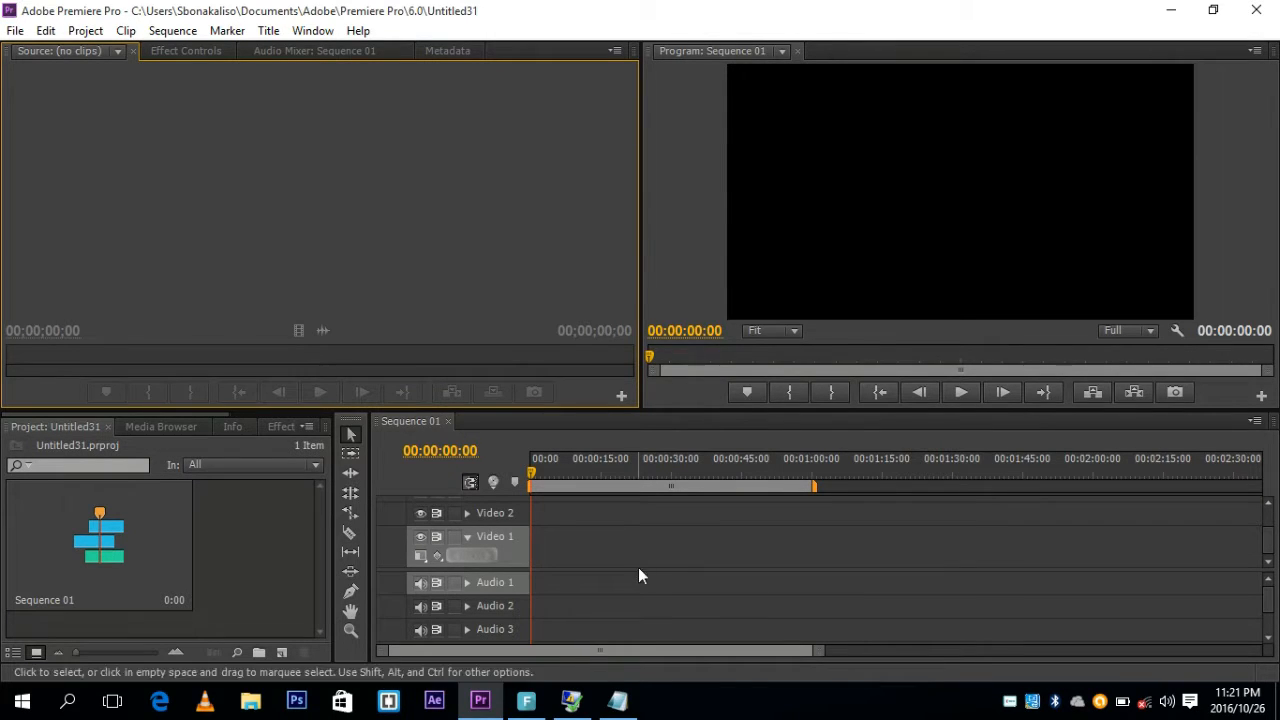
Switch to Notepad and add the line "importing video i want to edit." to the note.
{"action": "left_click", "coordinate": [617, 700]}
{"action": "key", "text": "Return"}
{"action": "type", "text": "impo"}
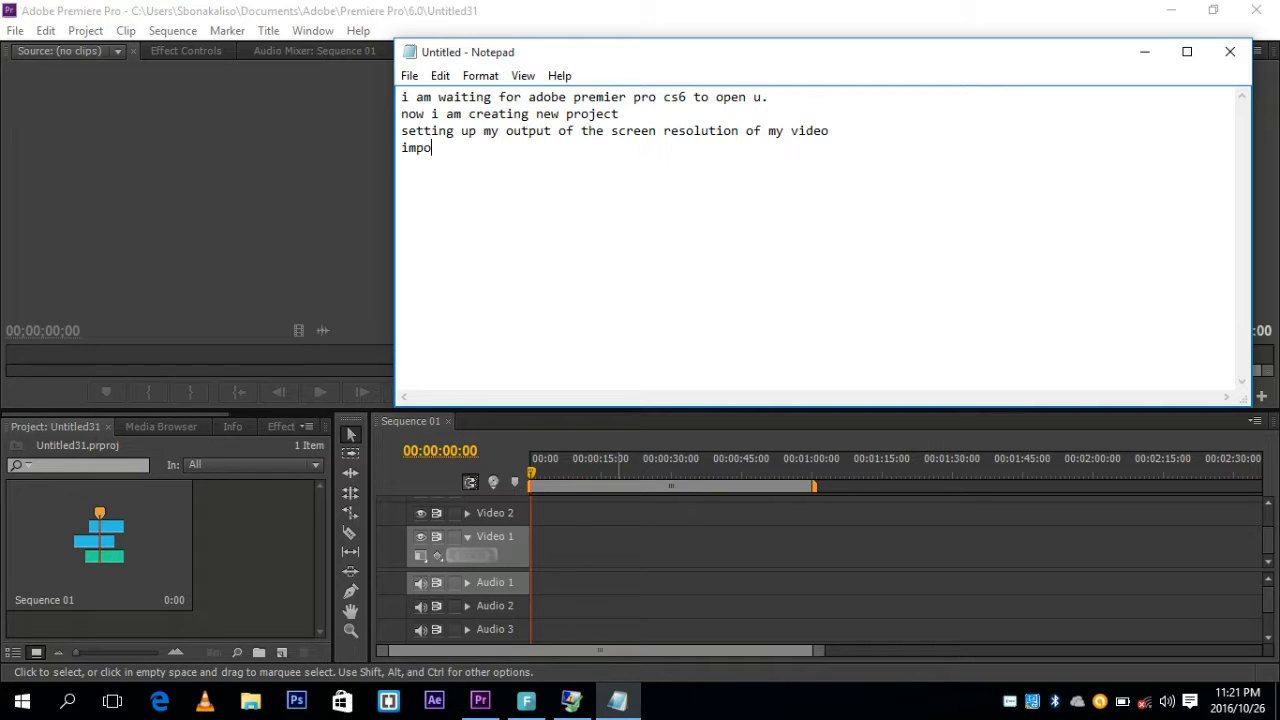
{"action": "type", "text": "rting video i want to edit"}
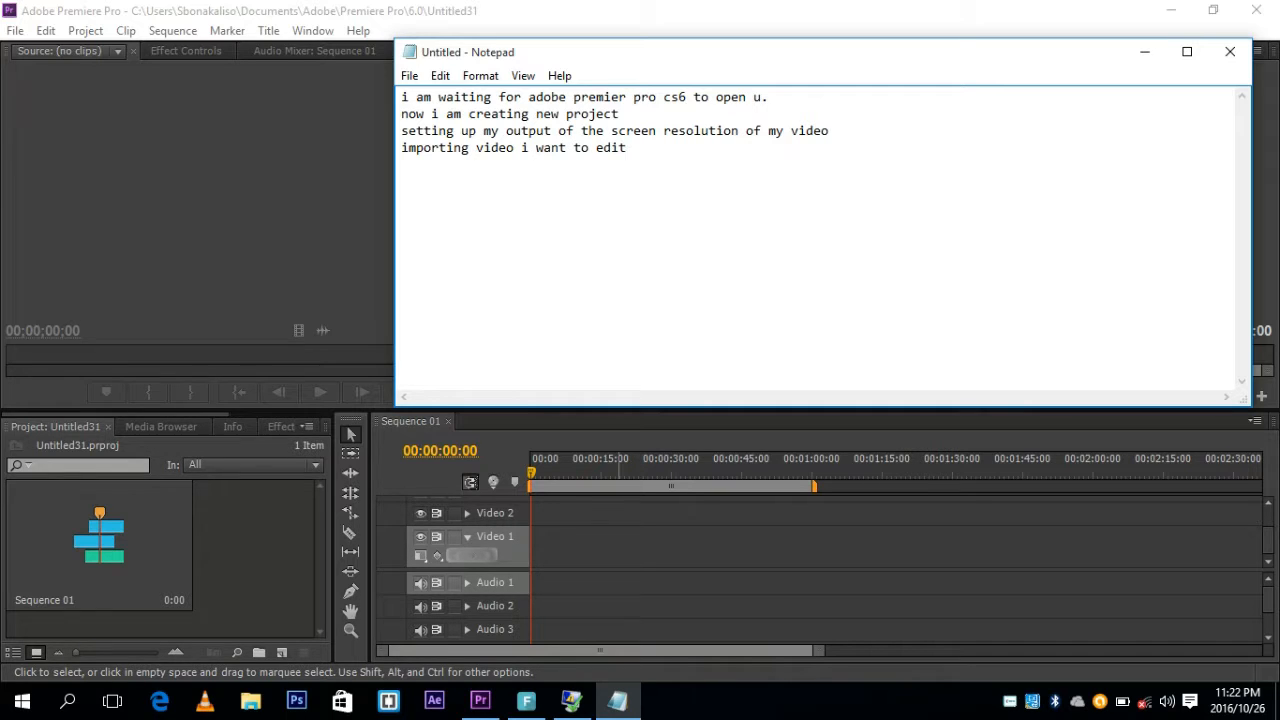
{"action": "type", "text": "."}
In Premiere Pro, import the video FILE0389 from the m2 folder inside the Desktop folder Don't.
{"action": "left_click", "coordinate": [230, 557]}
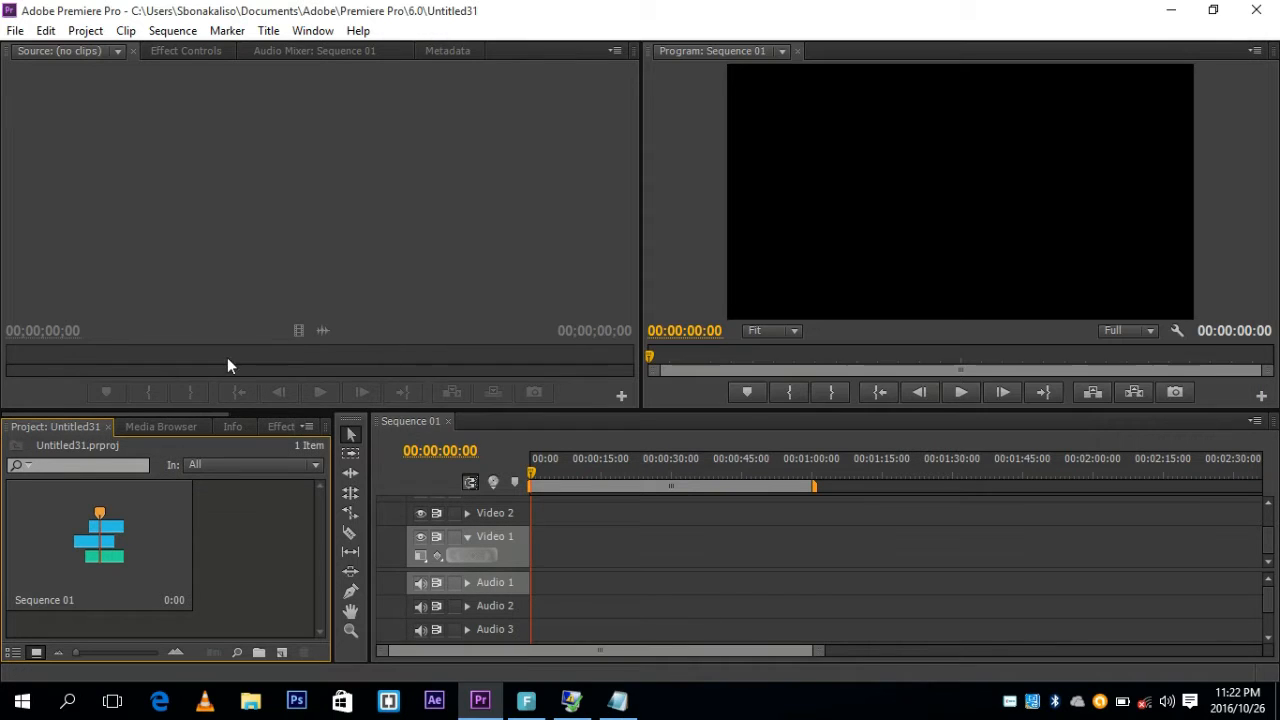
{"action": "left_click", "coordinate": [15, 31]}
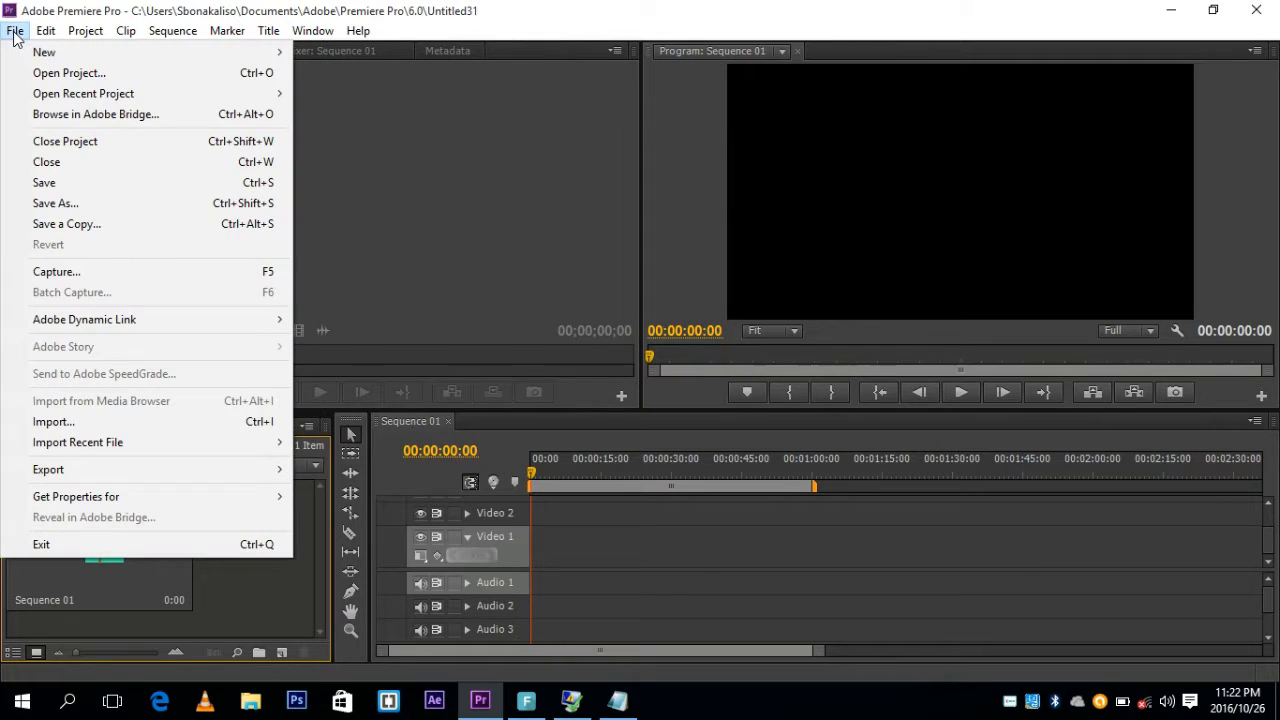
{"action": "left_click", "coordinate": [97, 423]}
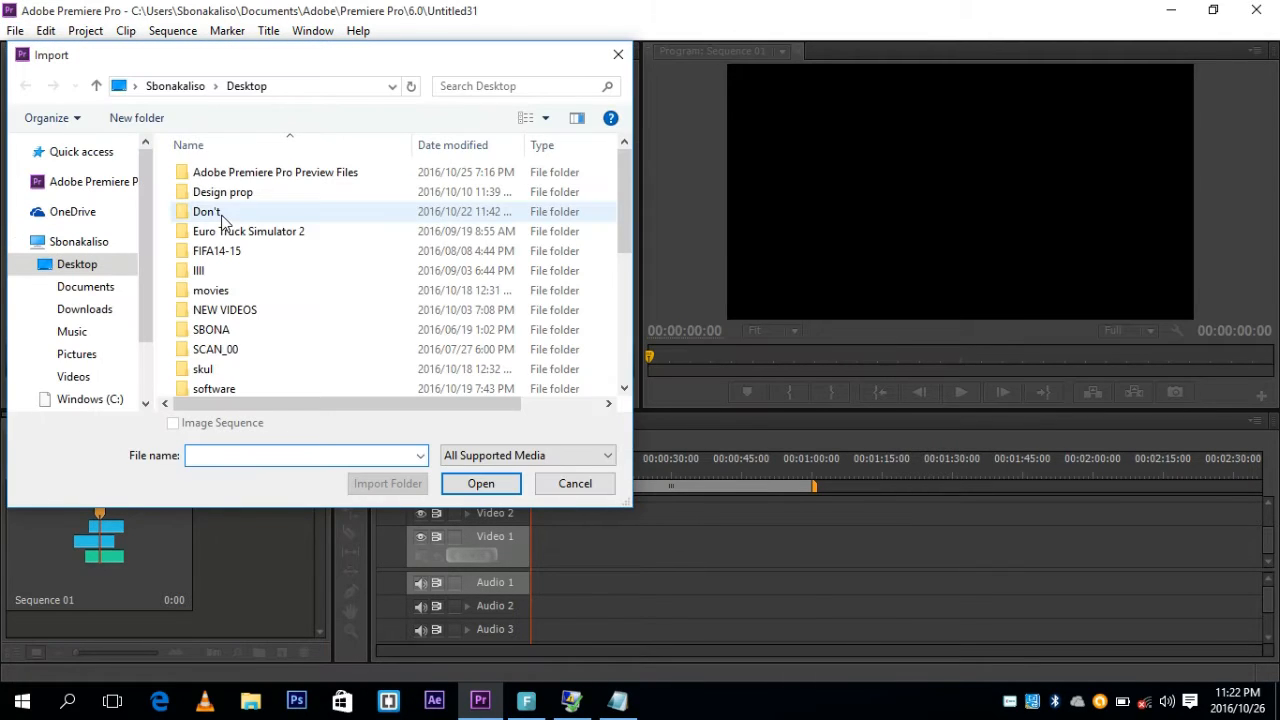
{"action": "left_click", "coordinate": [222, 216]}
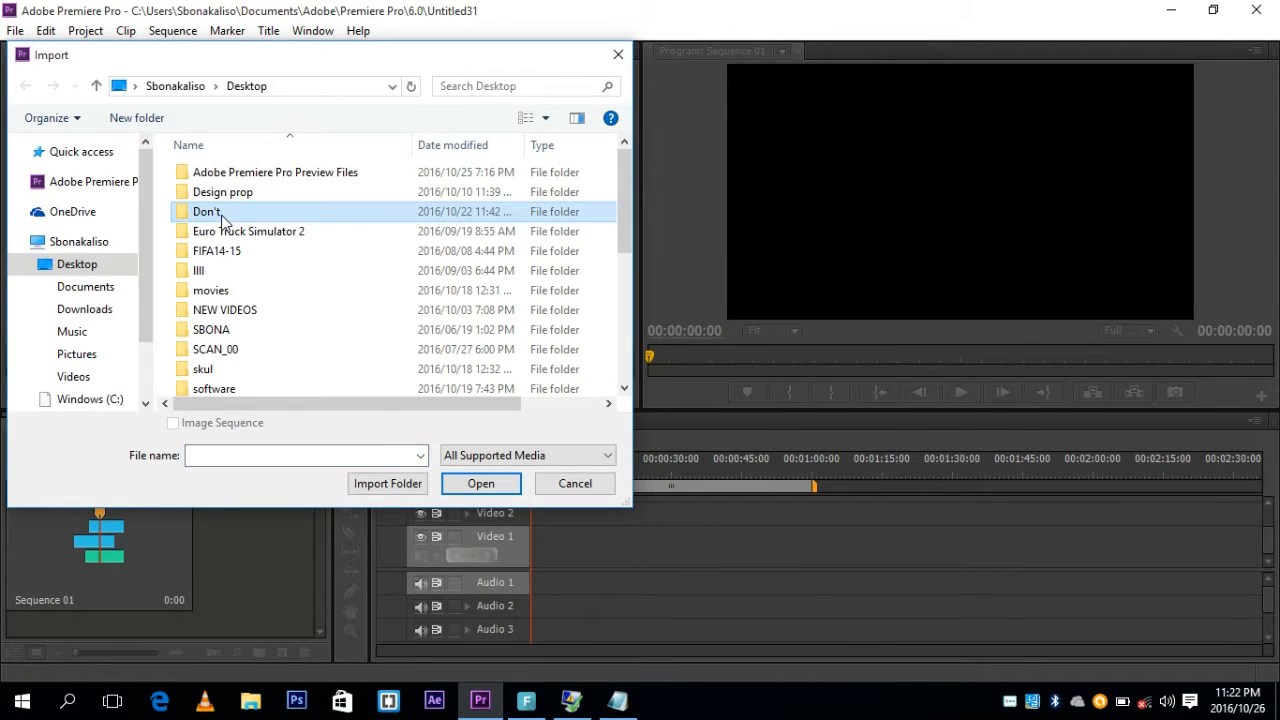
{"action": "double_click", "coordinate": [220, 213]}
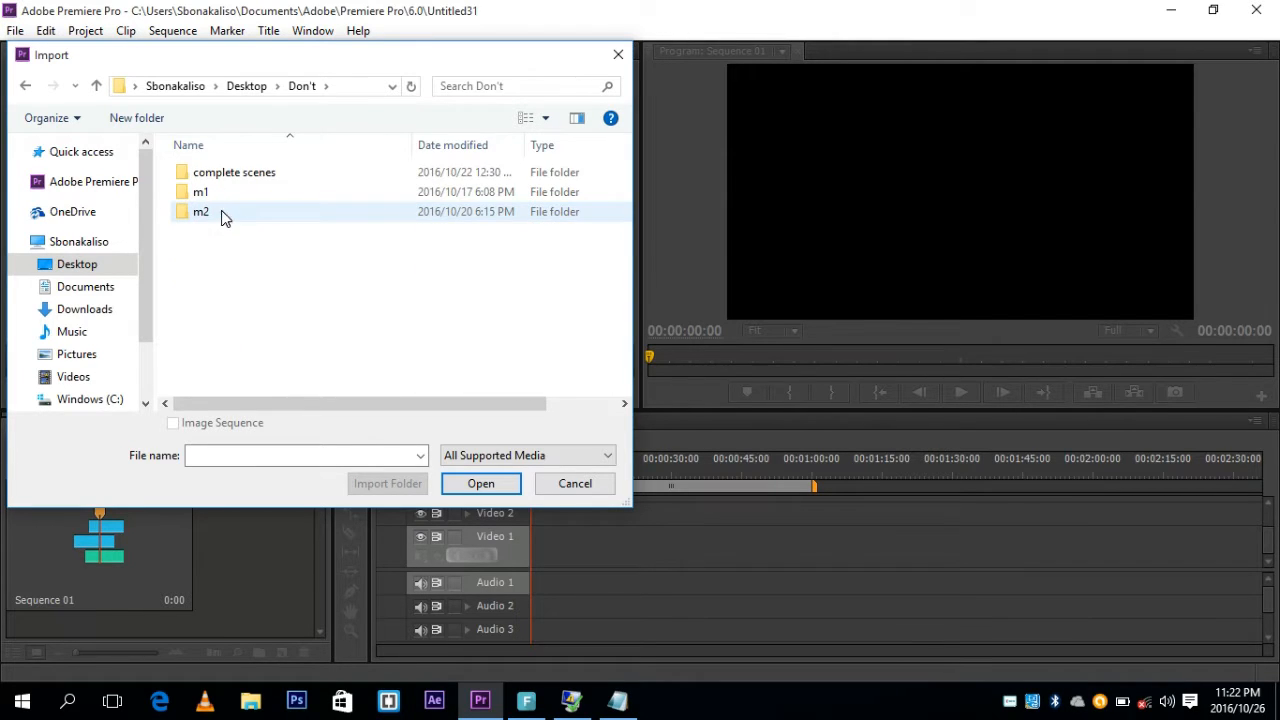
{"action": "double_click", "coordinate": [222, 213]}
{"action": "left_click", "coordinate": [236, 290]}
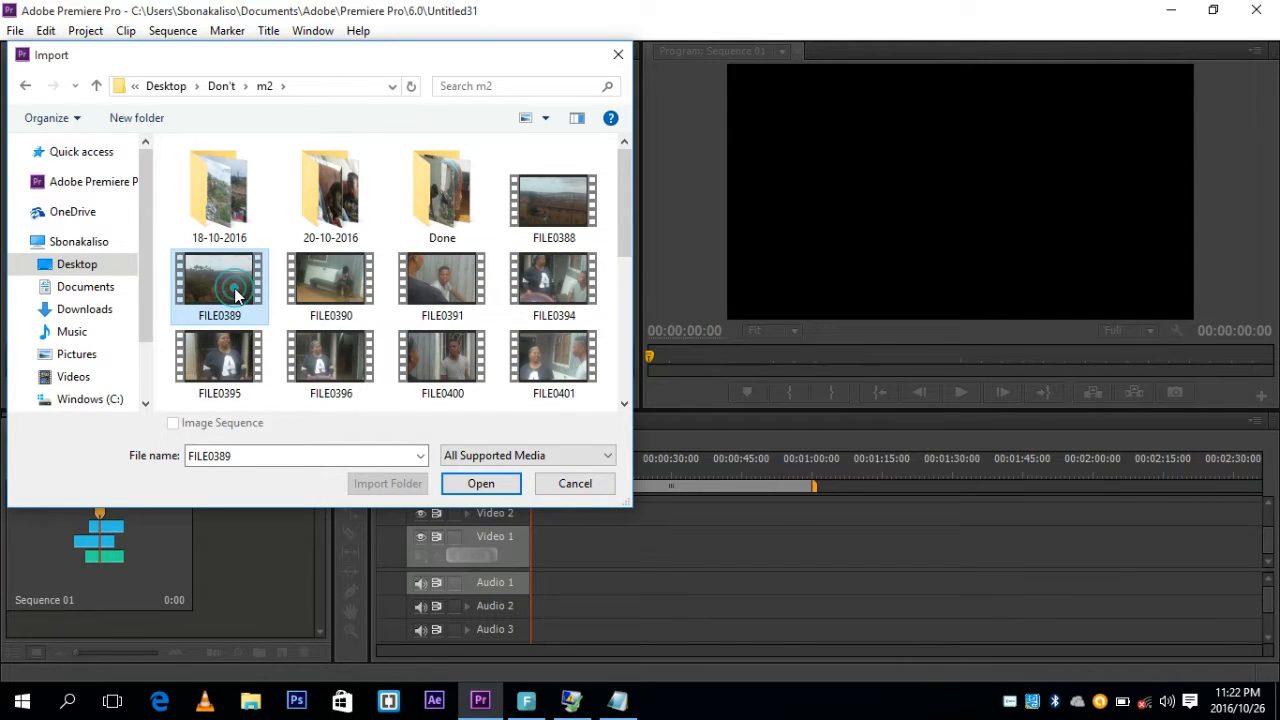
{"action": "left_click", "coordinate": [492, 492]}
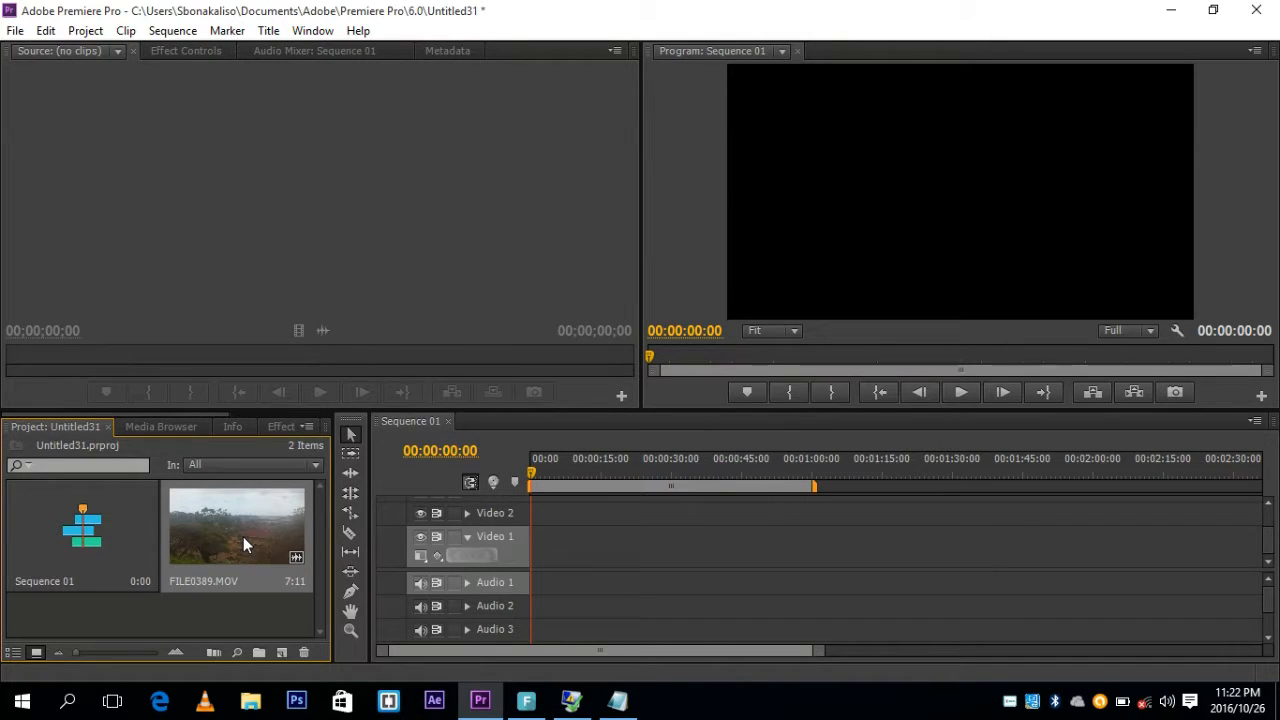
Switch to Notepad and add the line "there are two place for editing my video one for cuting and other one for play back".
{"action": "left_click", "coordinate": [620, 705]}
{"action": "key", "text": "Return"}
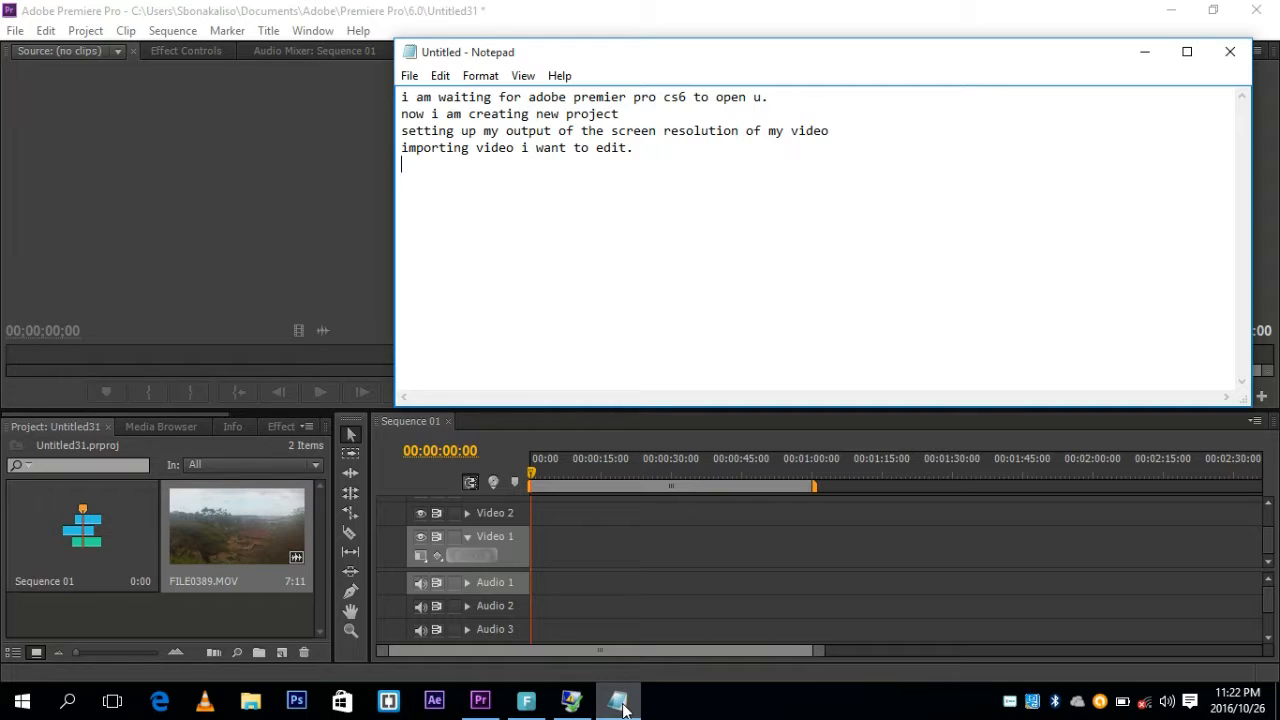
{"action": "type", "text": "there are two plac"}
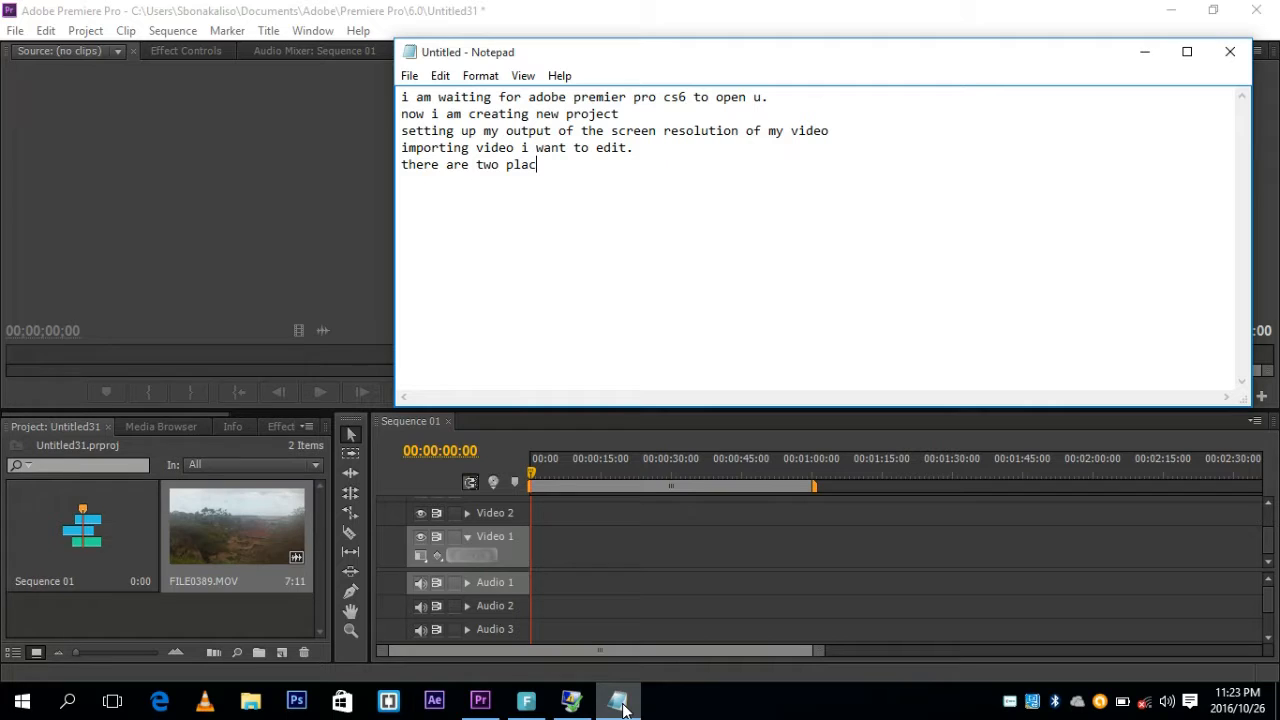
{"action": "type", "text": "e for editing my video one"}
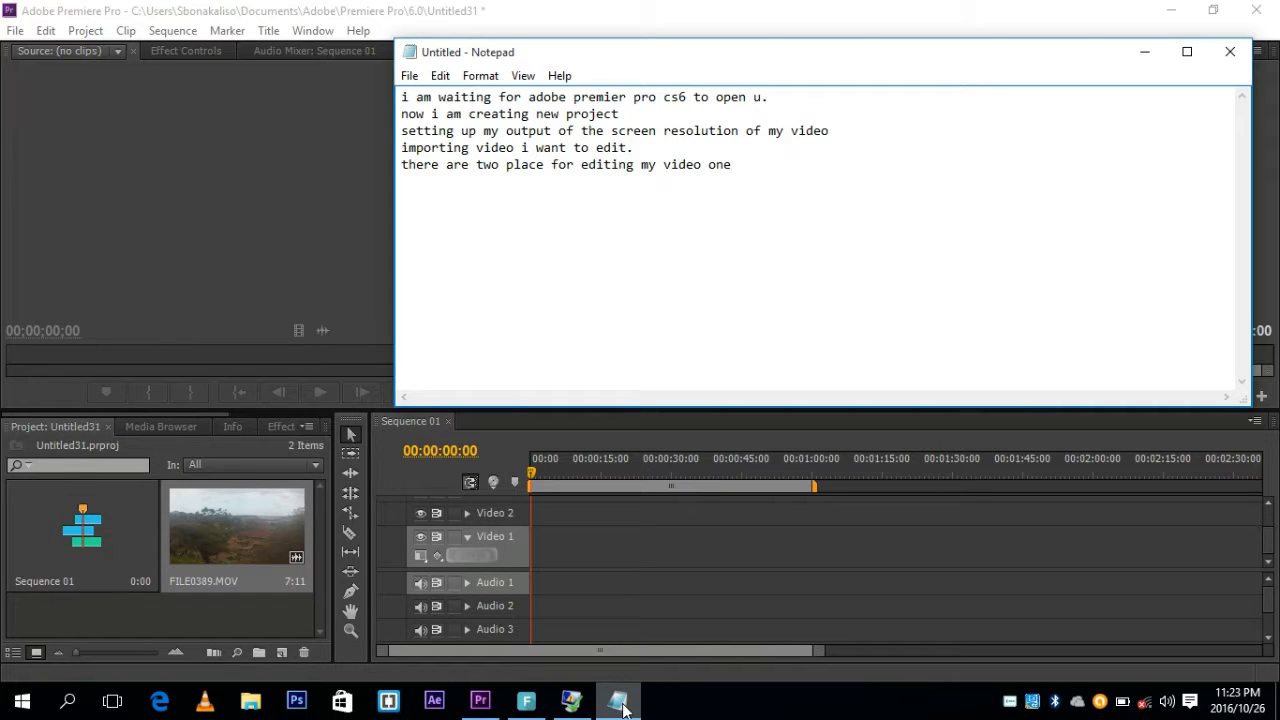
{"action": "type", "text": " for"}
{"action": "type", "text": " cuting and othe"}
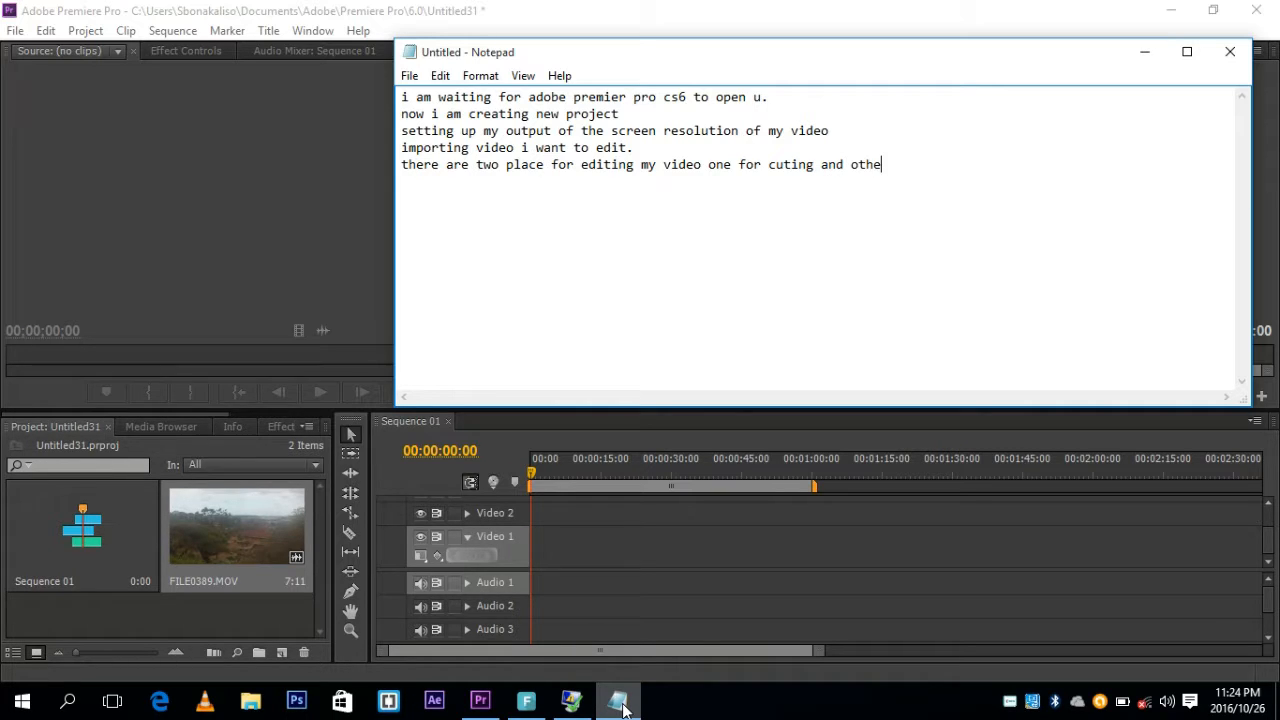
{"action": "type", "text": "r one for play back"}
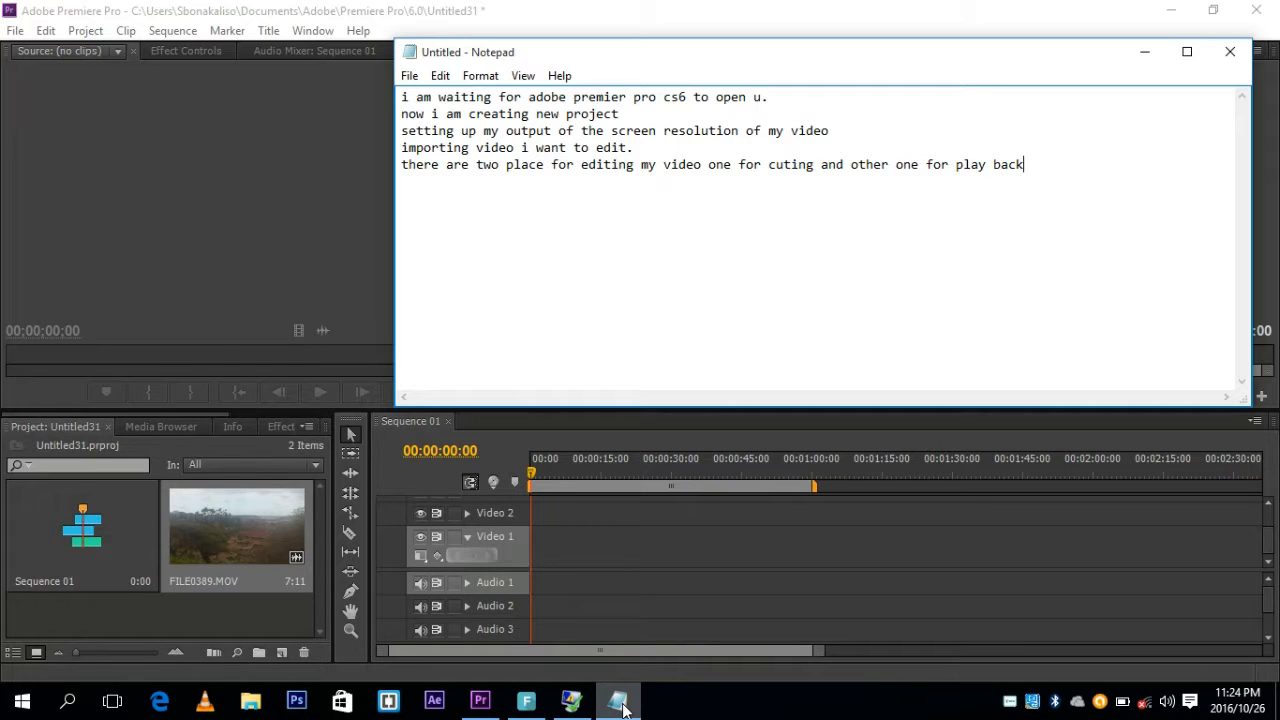
Continue the line with ", the one onthe left is for cuting and other on the right is for playback" and start a new line.
{"action": "type", "text": ", the one"}
{"action": "type", "text": "onthe left i"}
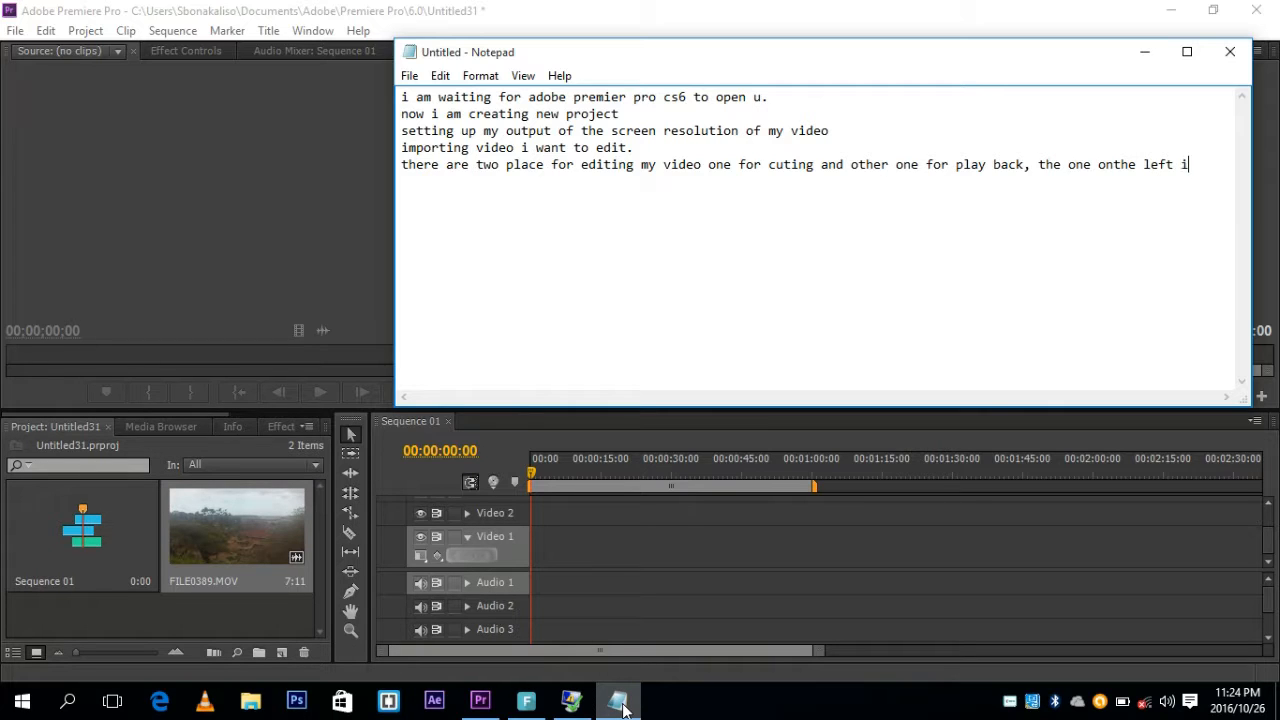
{"action": "type", "text": "s for cutin"}
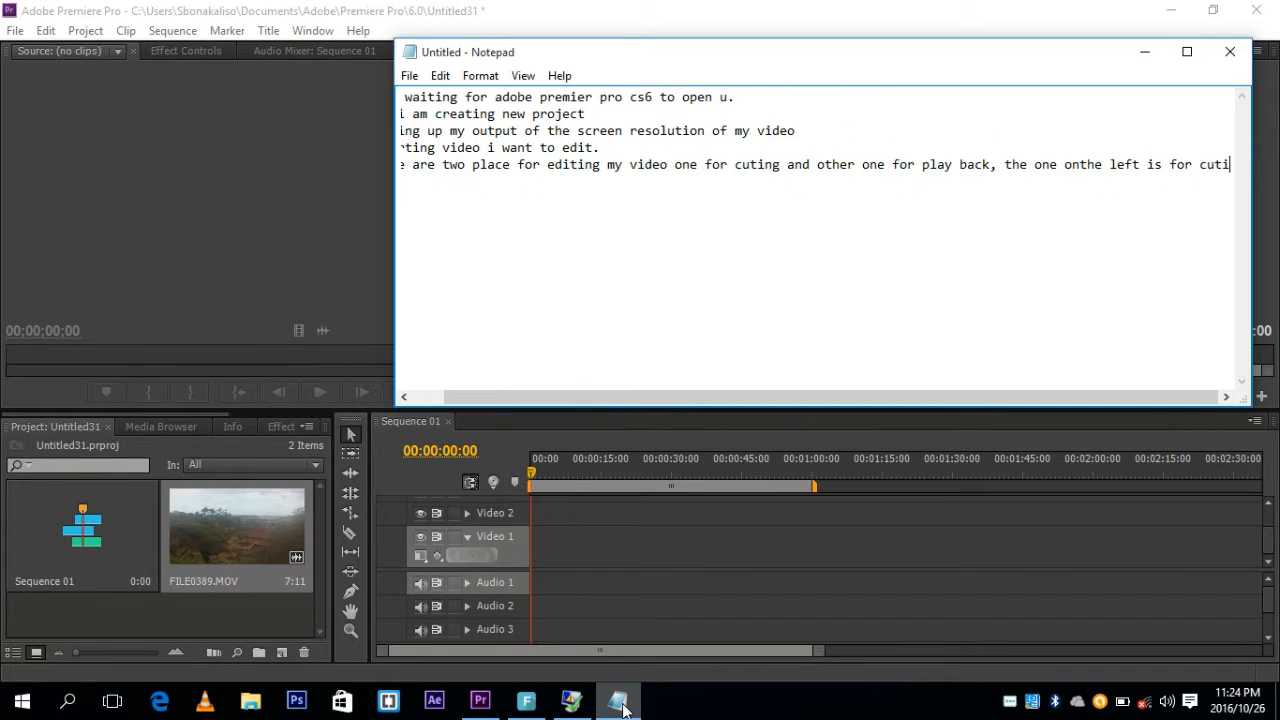
{"action": "type", "text": "g"}
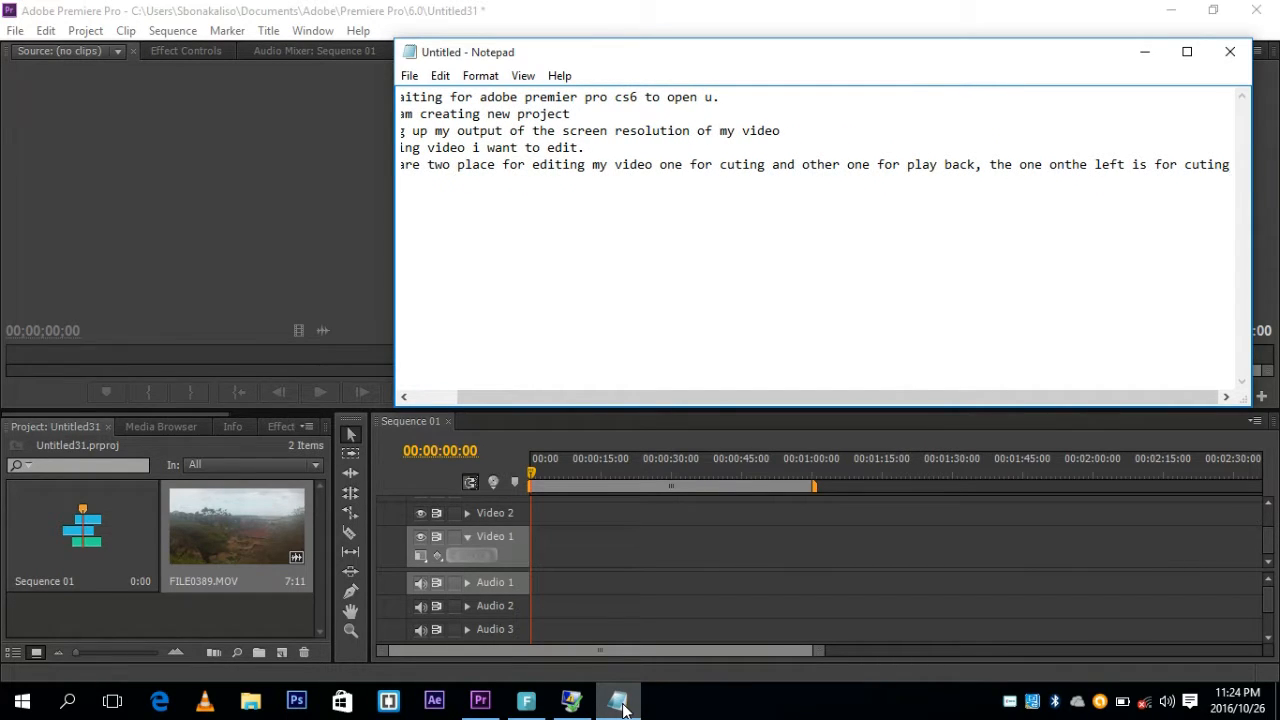
{"action": "type", "text": " an"}
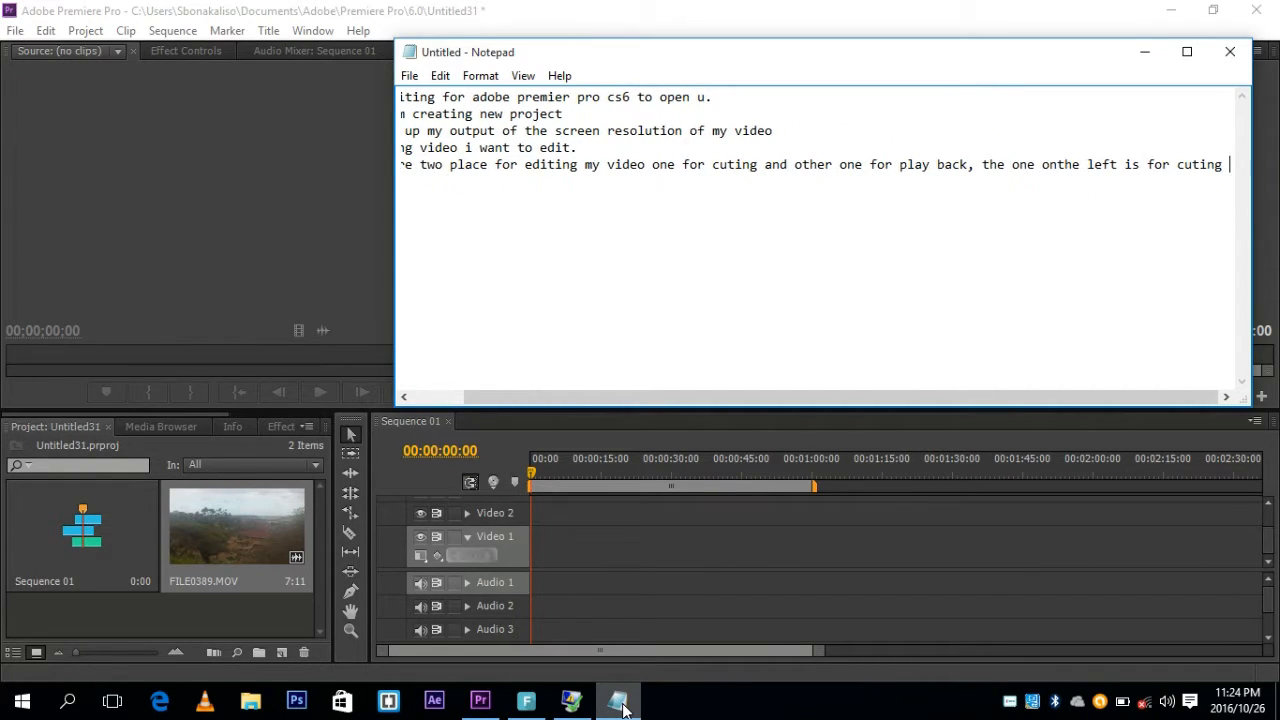
{"action": "type", "text": "d"}
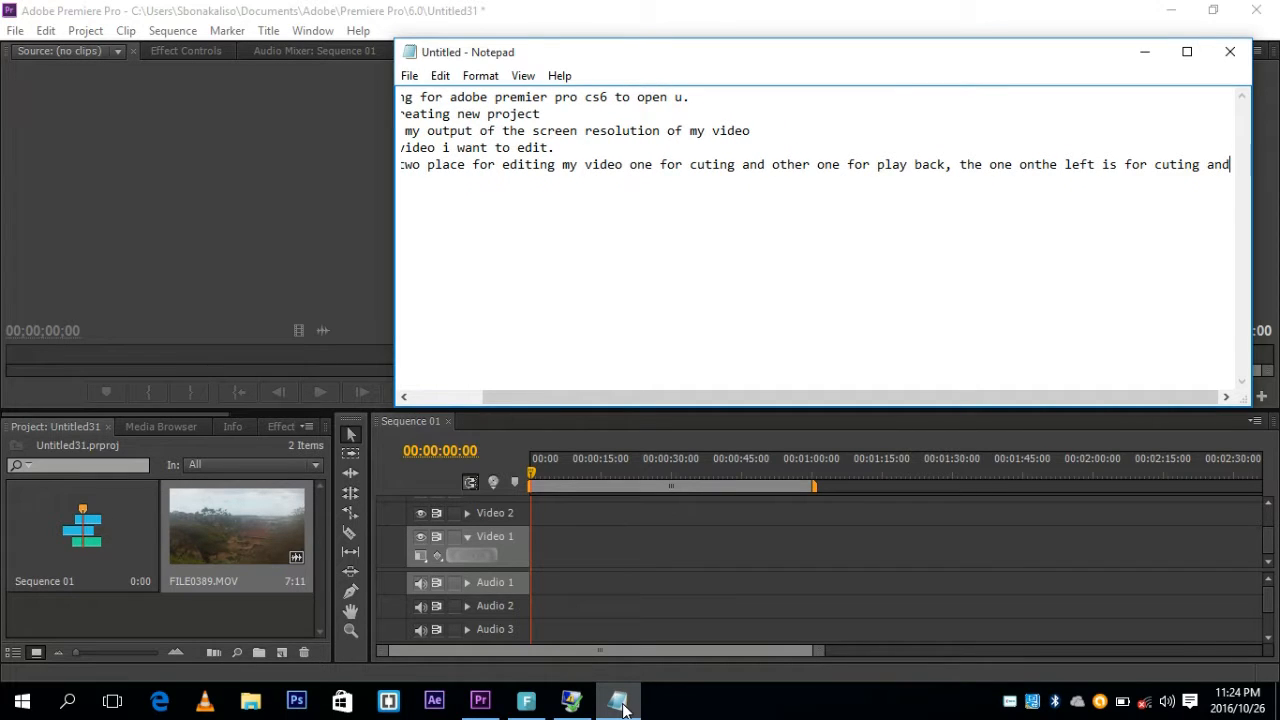
{"action": "type", "text": "on"}
{"action": "key", "text": "BackSpace"}
{"action": "type", "text": "d other on"}
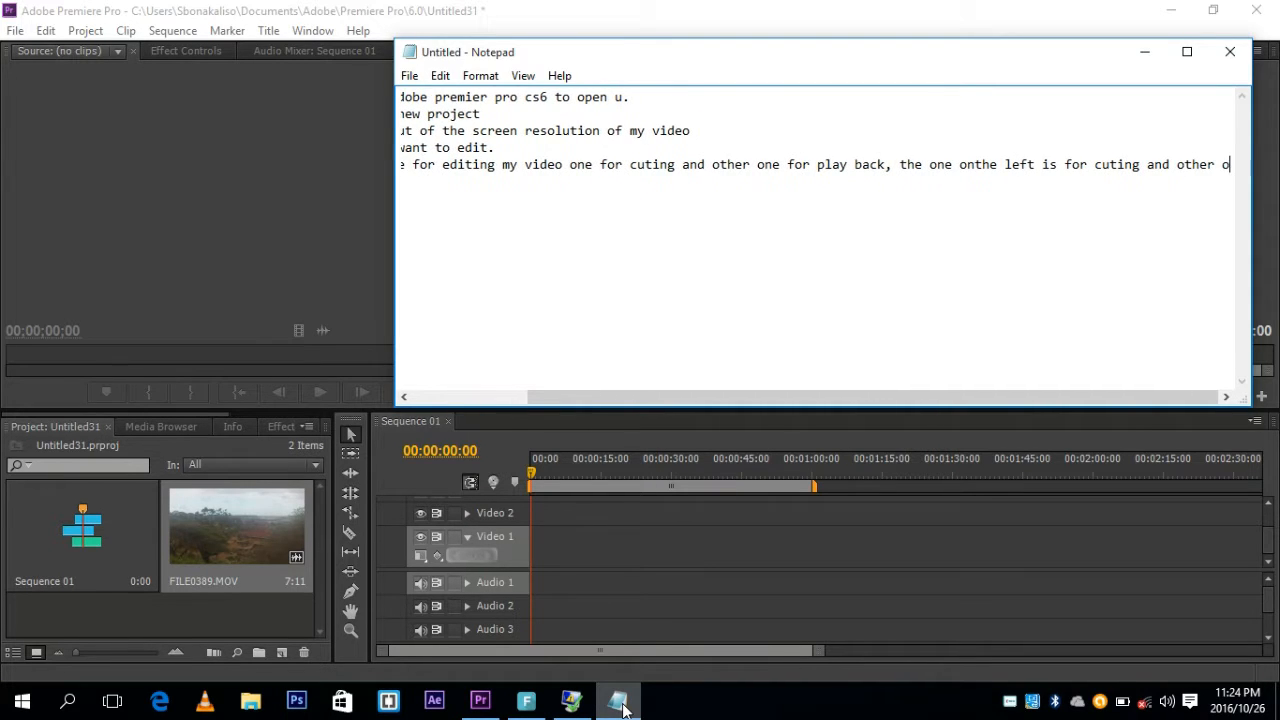
{"action": "type", "text": " the "}
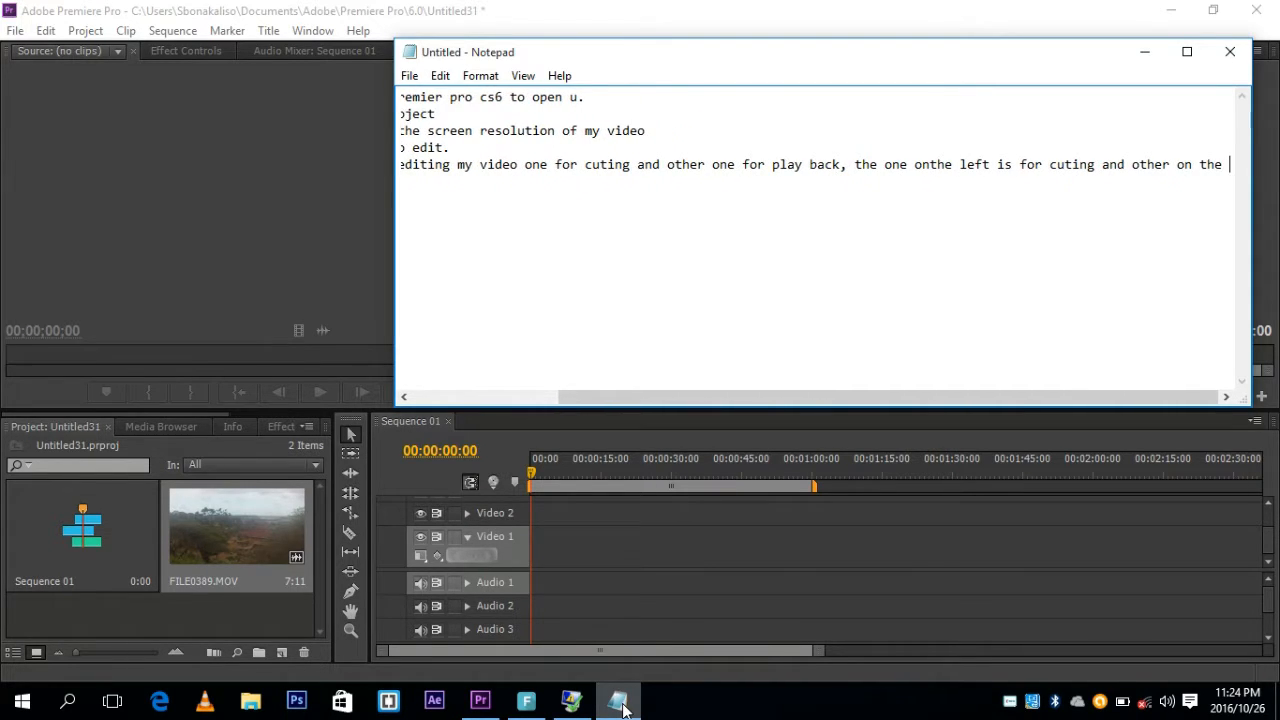
{"action": "type", "text": "right "}
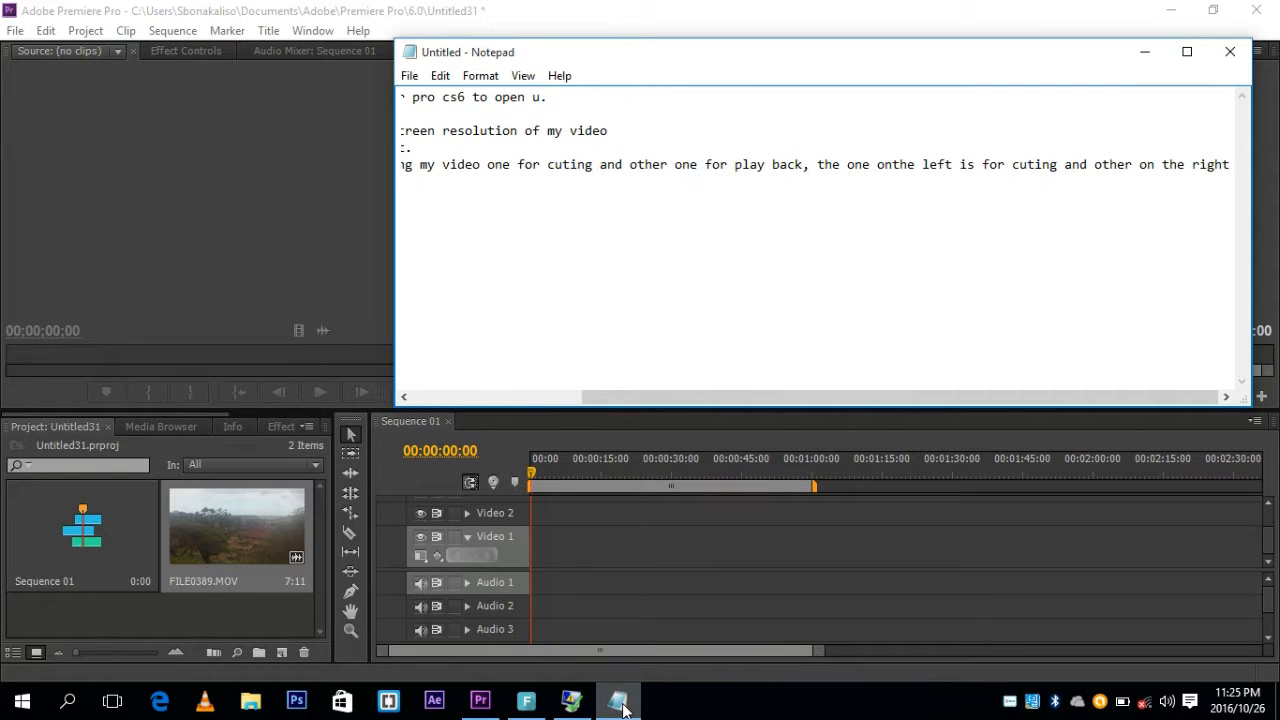
{"action": "type", "text": "is for"}
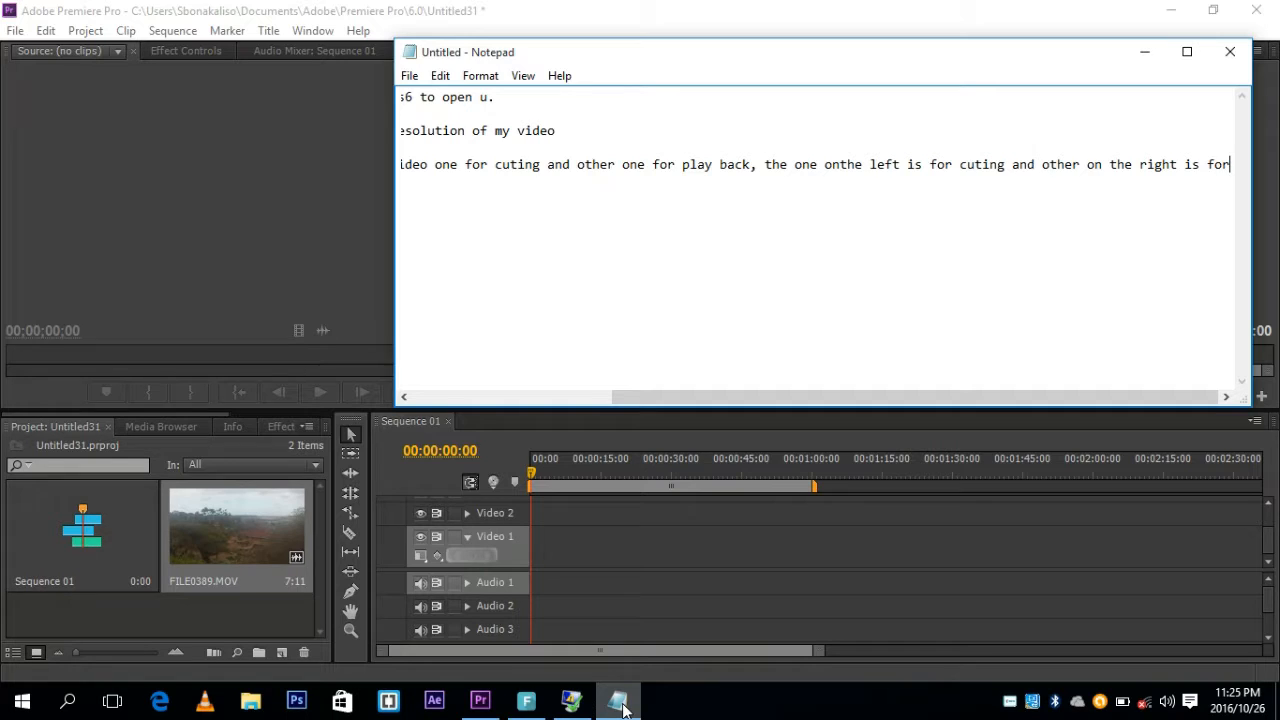
{"action": "type", "text": " playback"}
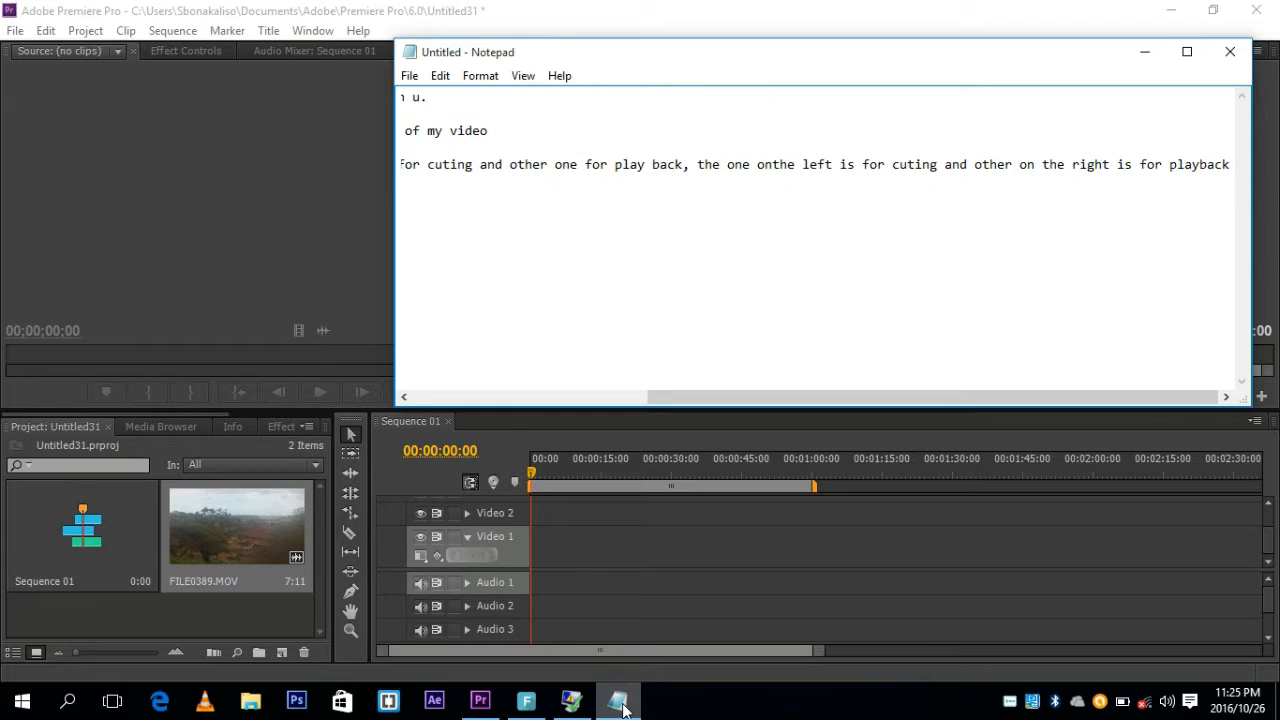
{"action": "key", "text": "Return"}
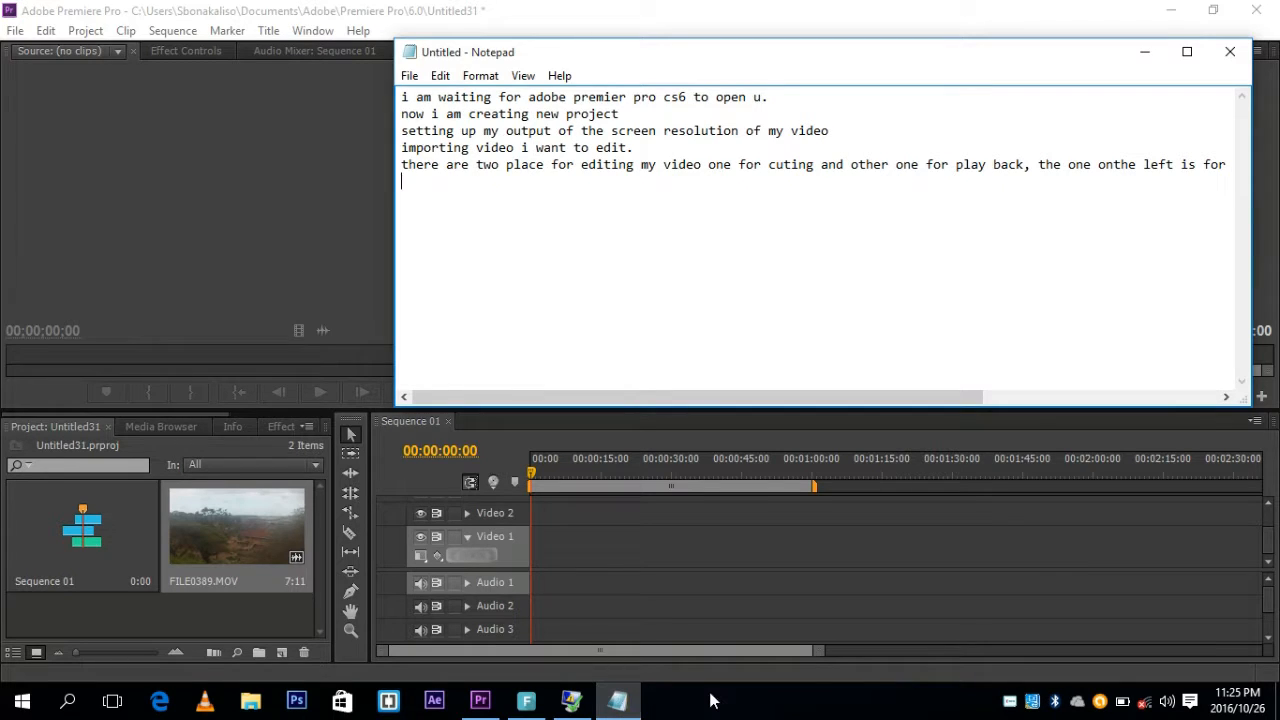
In Premiere Pro, load FILE0389.MOV into the Source monitor and mark In at 00:00:00:15 and Out at 00:00:06:13.
{"action": "left_click", "coordinate": [259, 560]}
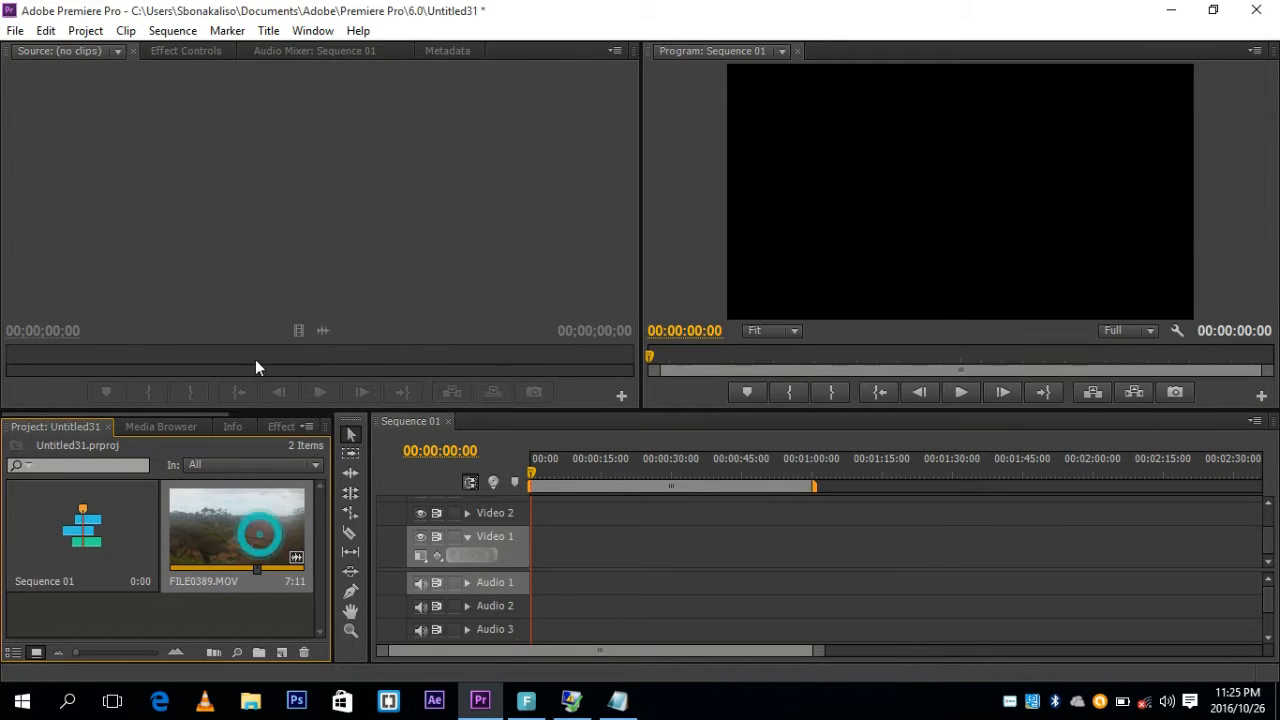
{"action": "left_click_drag", "start_coordinate": [220, 530], "coordinate": [302, 306]}
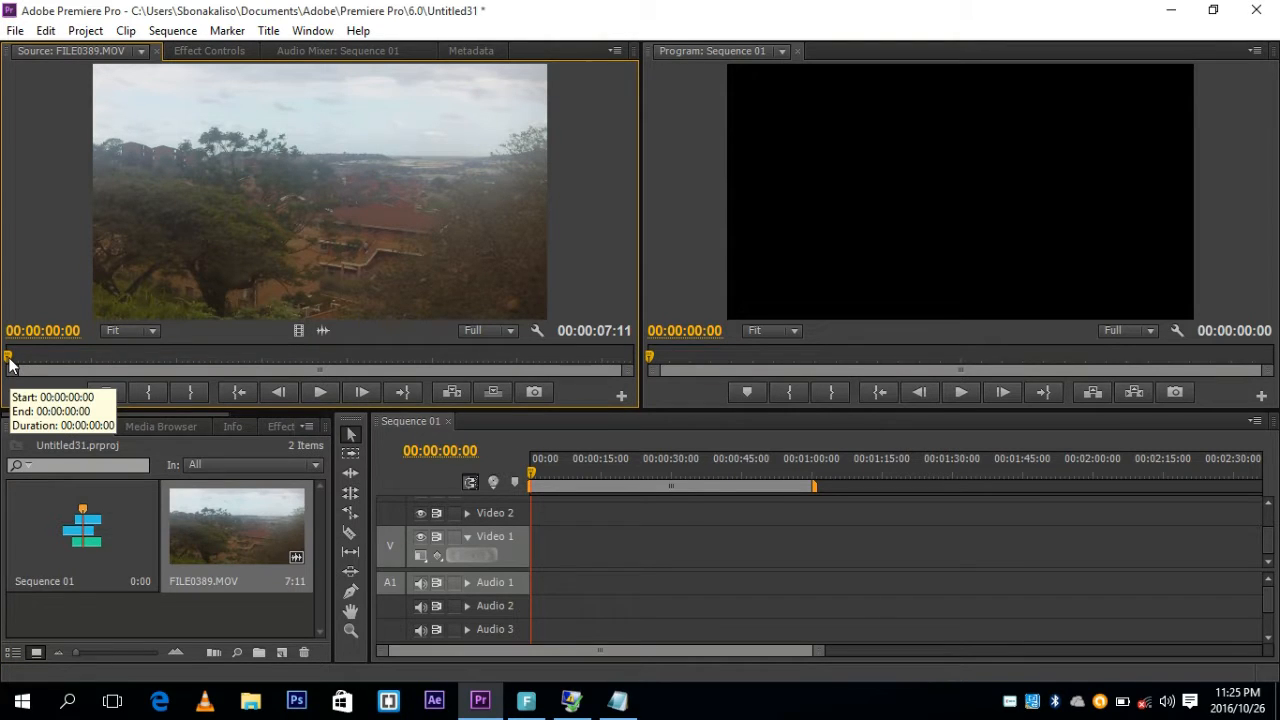
{"action": "left_click_drag", "start_coordinate": [8, 365], "coordinate": [48, 361]}
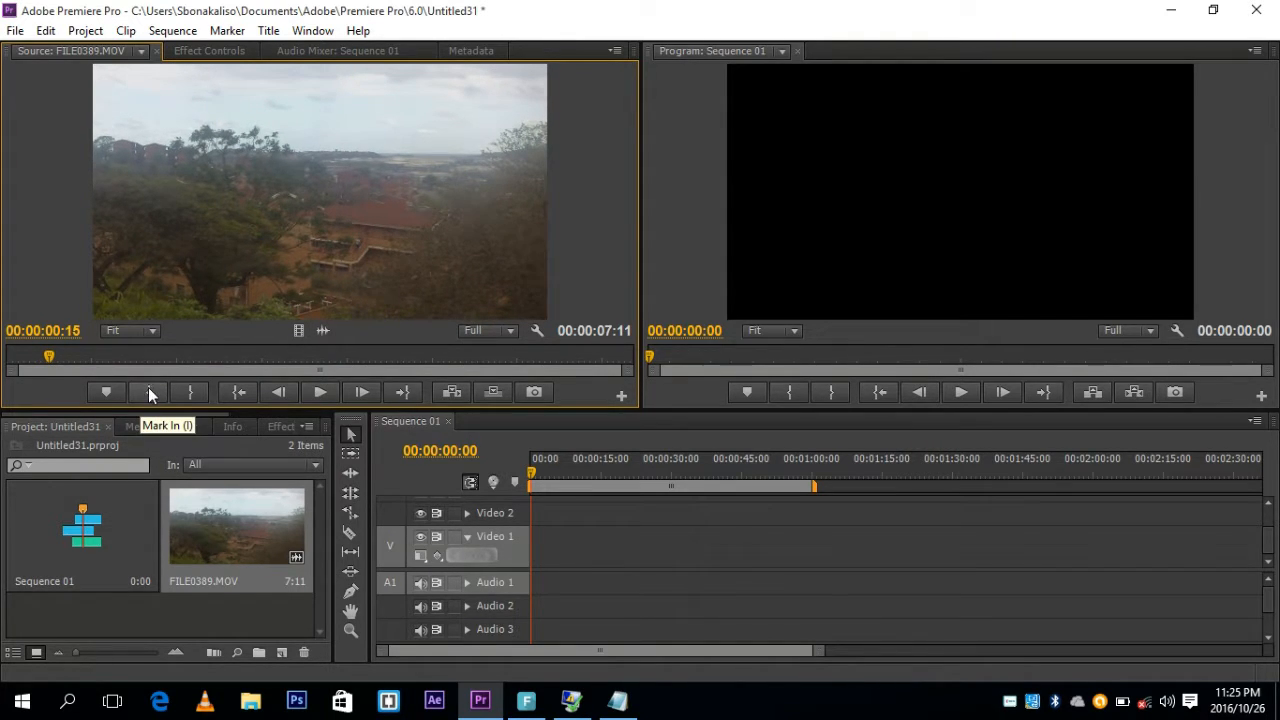
{"action": "left_click", "coordinate": [151, 389]}
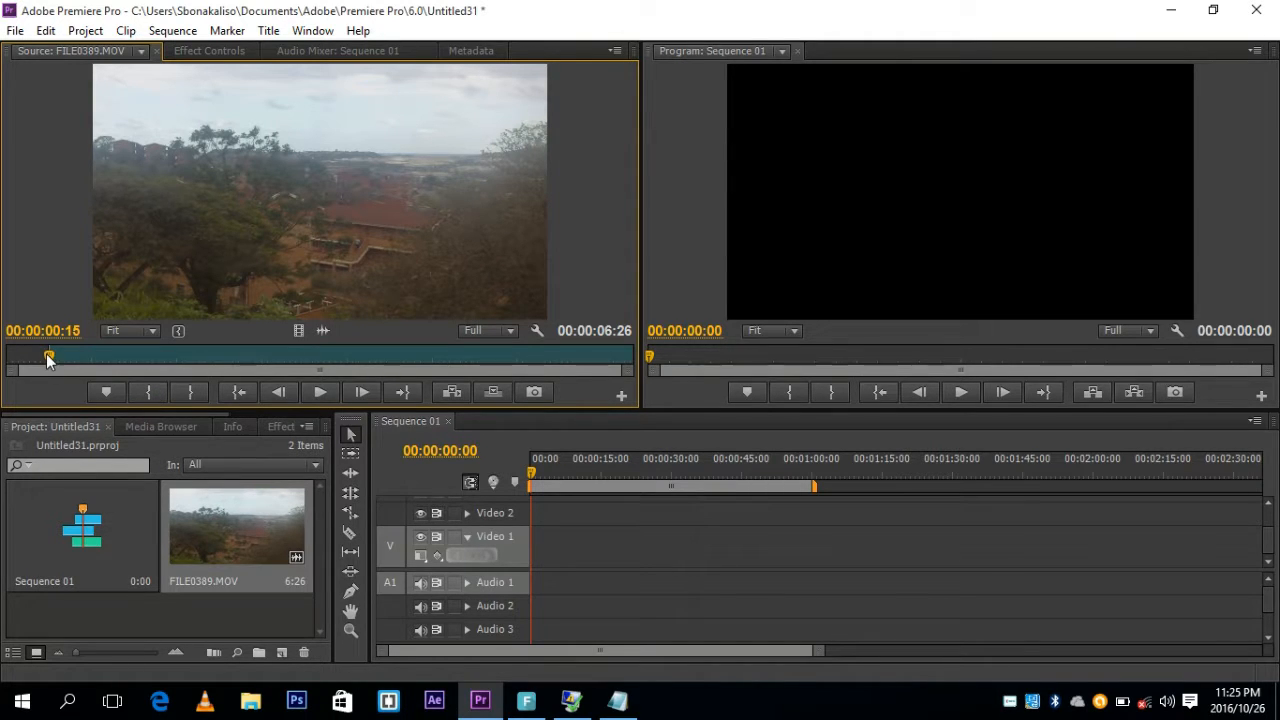
{"action": "left_click_drag", "start_coordinate": [48, 354], "coordinate": [553, 378]}
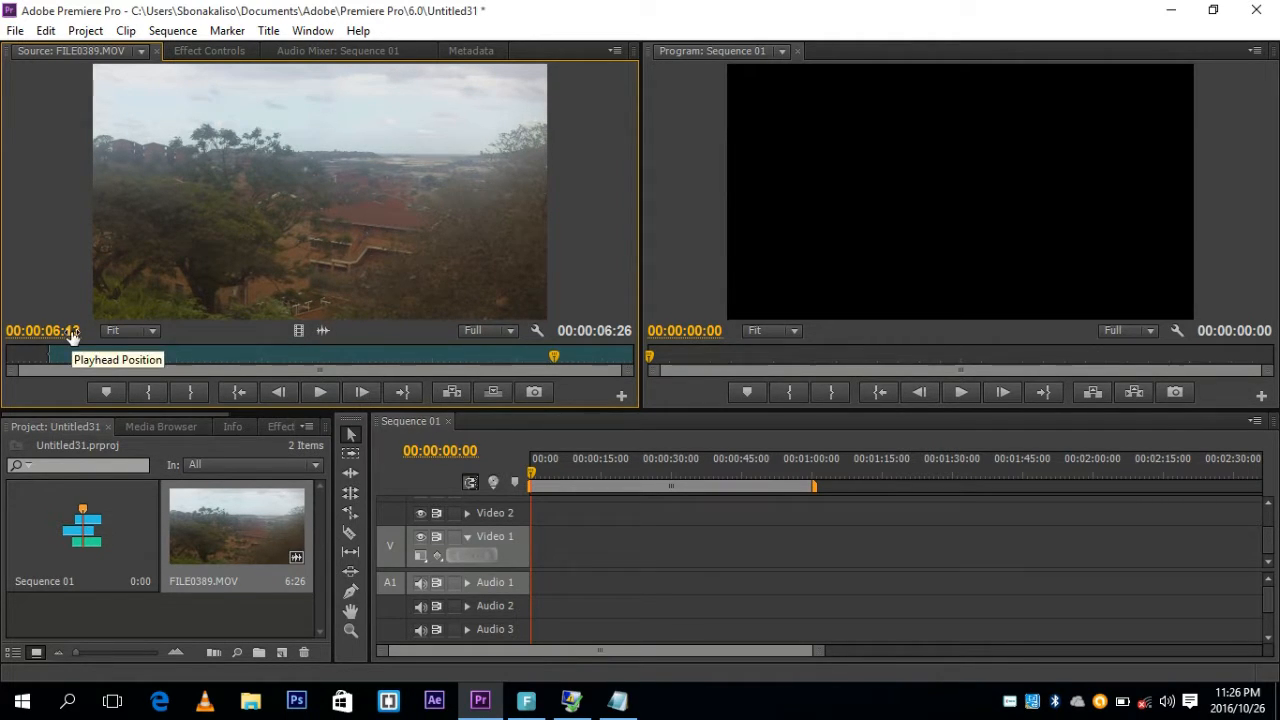
{"action": "left_click", "coordinate": [195, 396]}
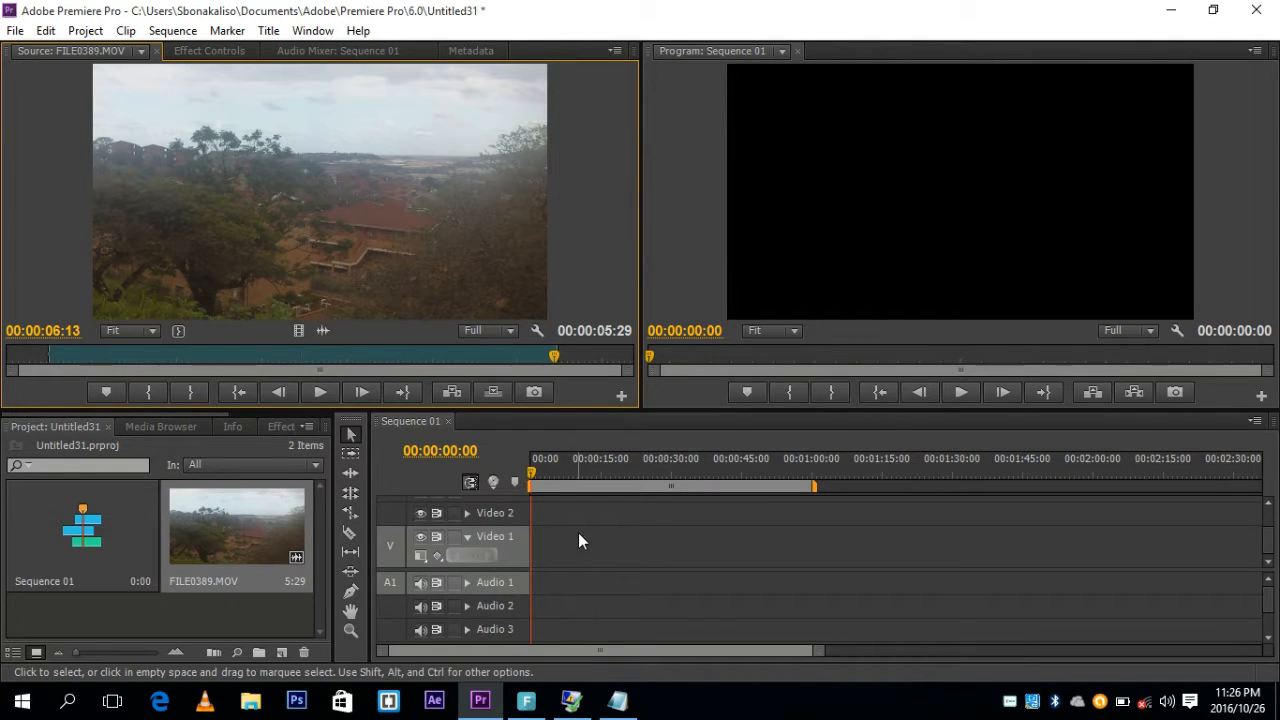
Add the marked clip portion to the start of Sequence 01 and return the sequence playhead to 00:00:00:00.
{"action": "left_click_drag", "start_coordinate": [306, 223], "coordinate": [1031, 210]}
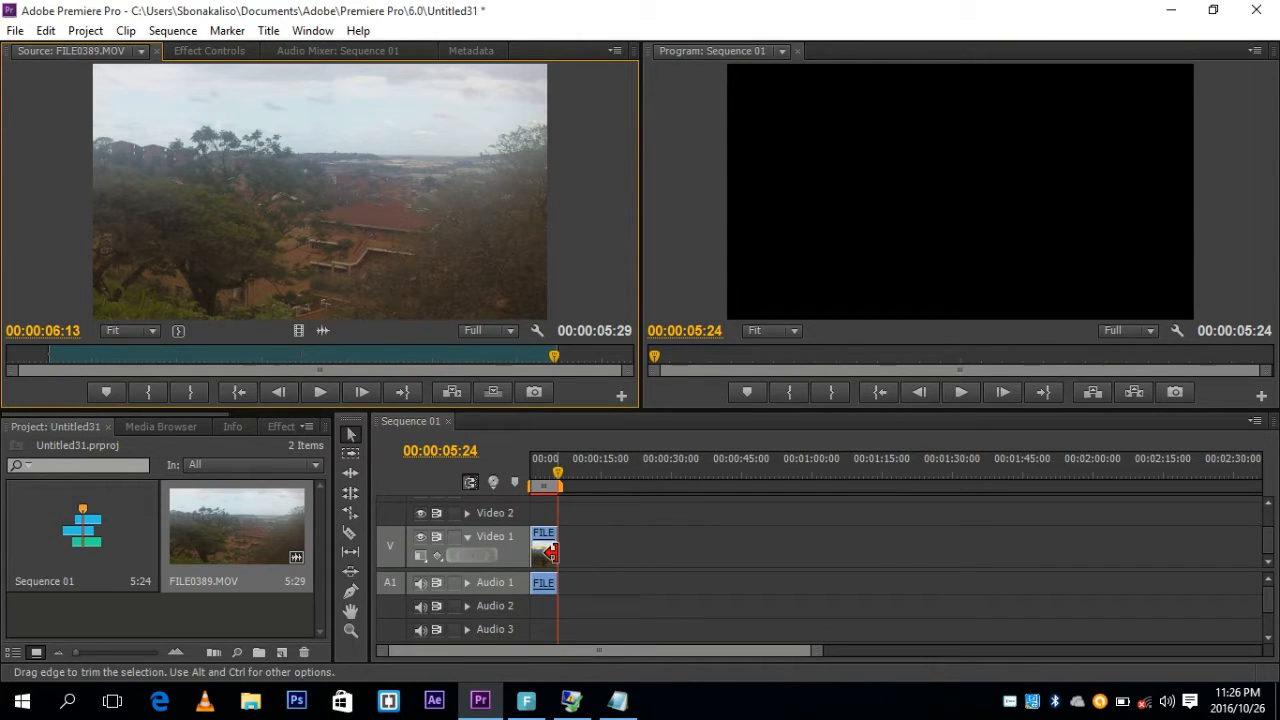
{"action": "left_click", "coordinate": [558, 472]}
{"action": "key", "text": "Home"}
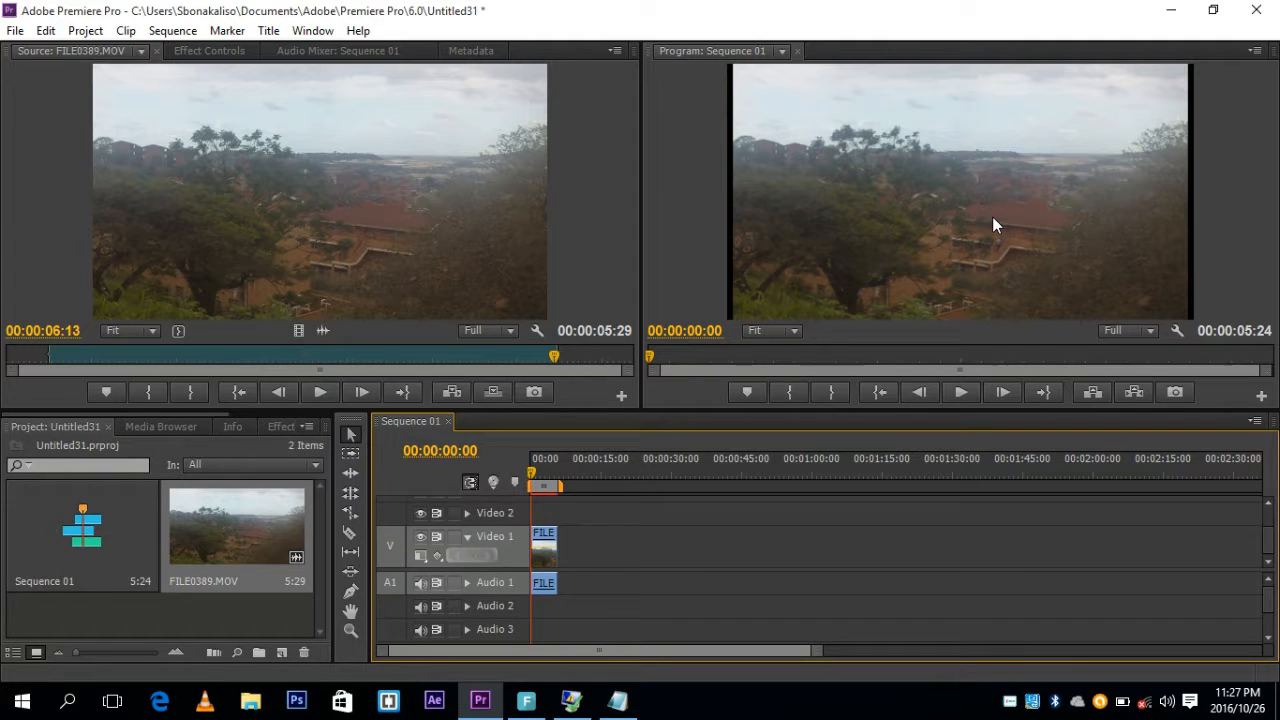
Play back Sequence 01 in the Program monitor from its start to check the trimmed clip.
{"action": "left_click", "coordinate": [959, 392]}
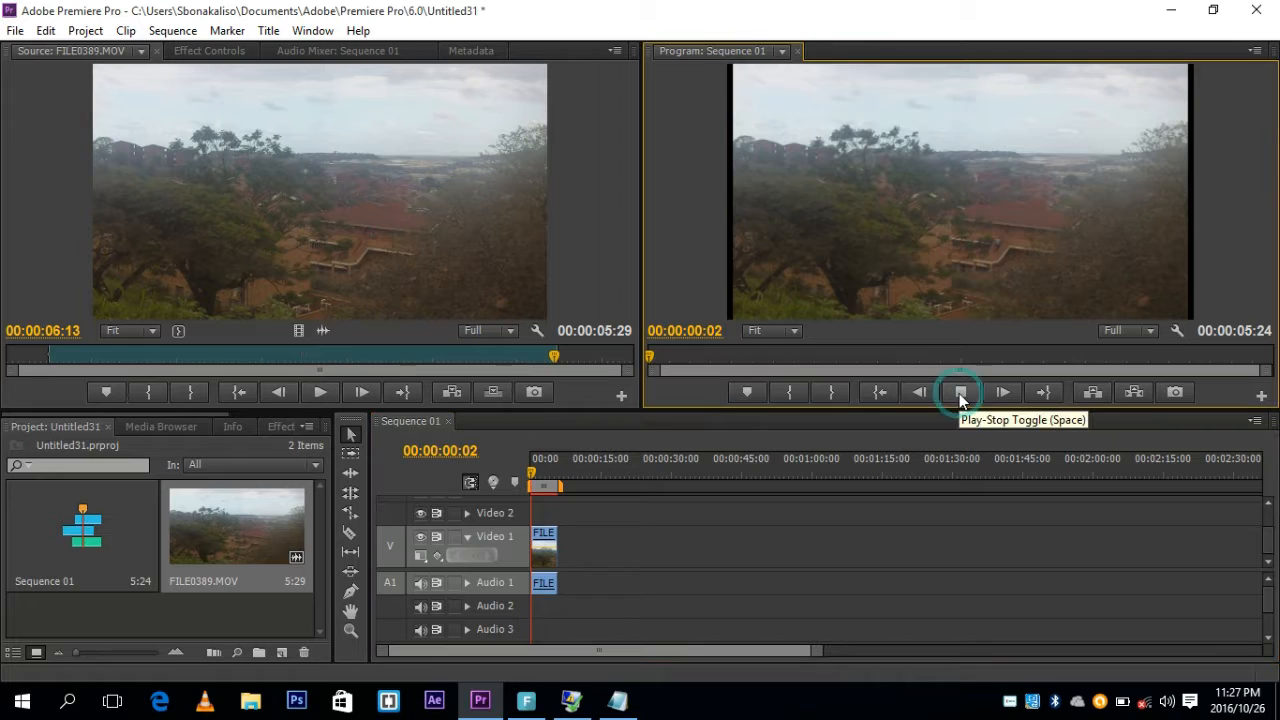
{"action": "left_click_drag", "start_coordinate": [557, 469], "coordinate": [431, 464]}
{"action": "left_click", "coordinate": [961, 393]}
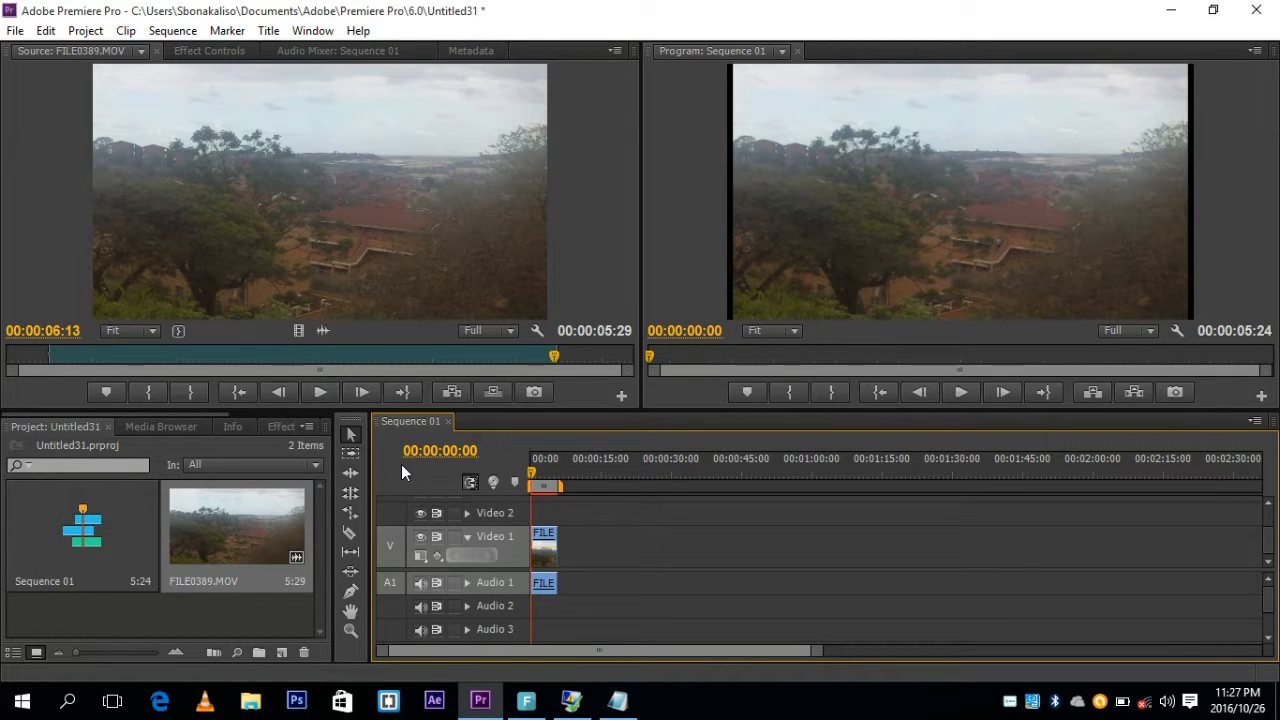
Switch to Notepad and add the line "no i want to insert same word or titles to video just have a look ....".
{"action": "left_click", "coordinate": [619, 703]}
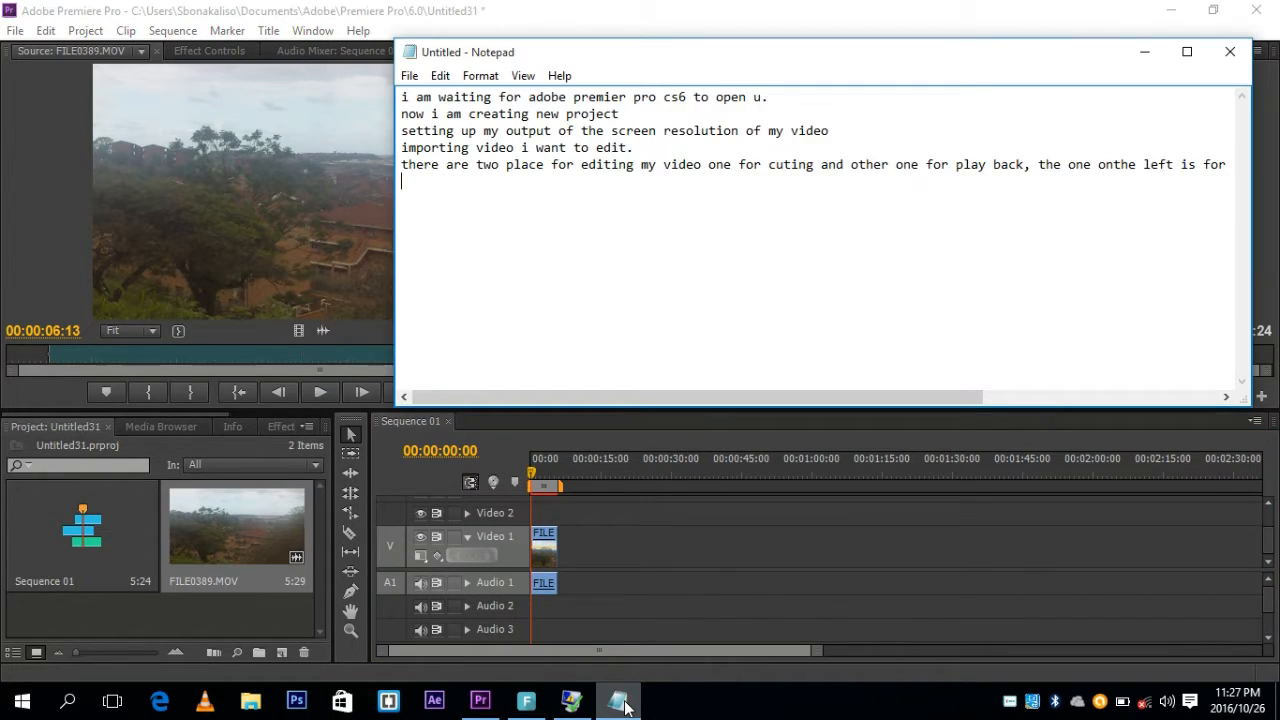
{"action": "type", "text": "no i want to insert sam"}
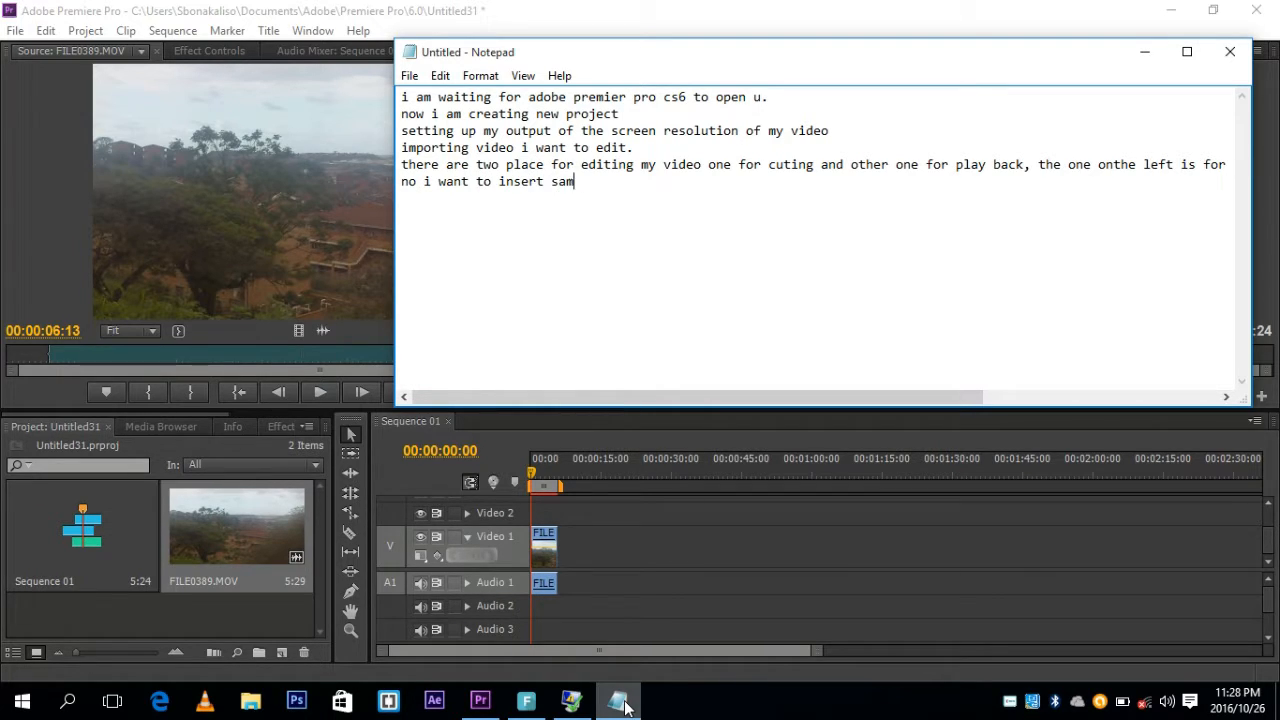
{"action": "type", "text": "e word or titles o"}
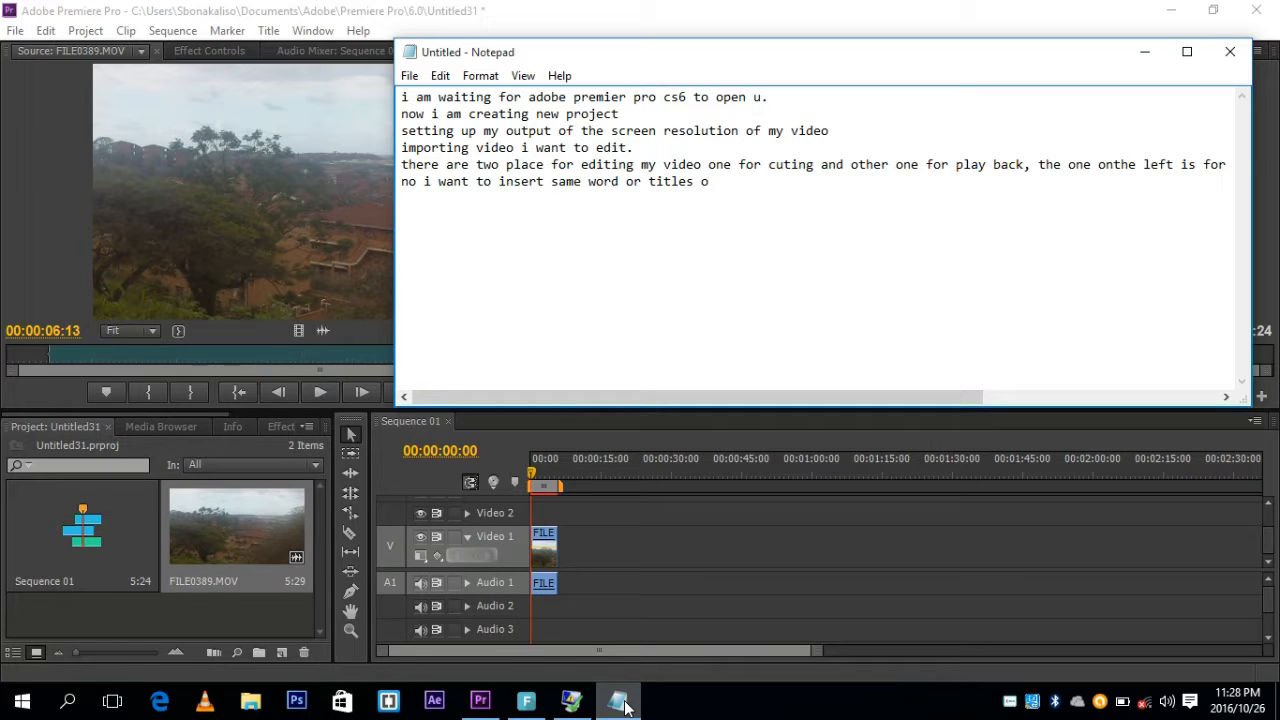
{"action": "key", "text": "BackSpace"}
{"action": "type", "text": "into"}
{"action": "key", "text": "BackSpace"}
{"action": "key", "text": "BackSpace"}
{"action": "key", "text": "BackSpace"}
{"action": "key", "text": "BackSpace"}
{"action": "key", "text": "BackSpace"}
{"action": "type", "text": "to"}
{"action": "key", "text": "BackSpace"}
{"action": "key", "text": "BackSpace"}
{"action": "type", "text": "to video just have a lo"}
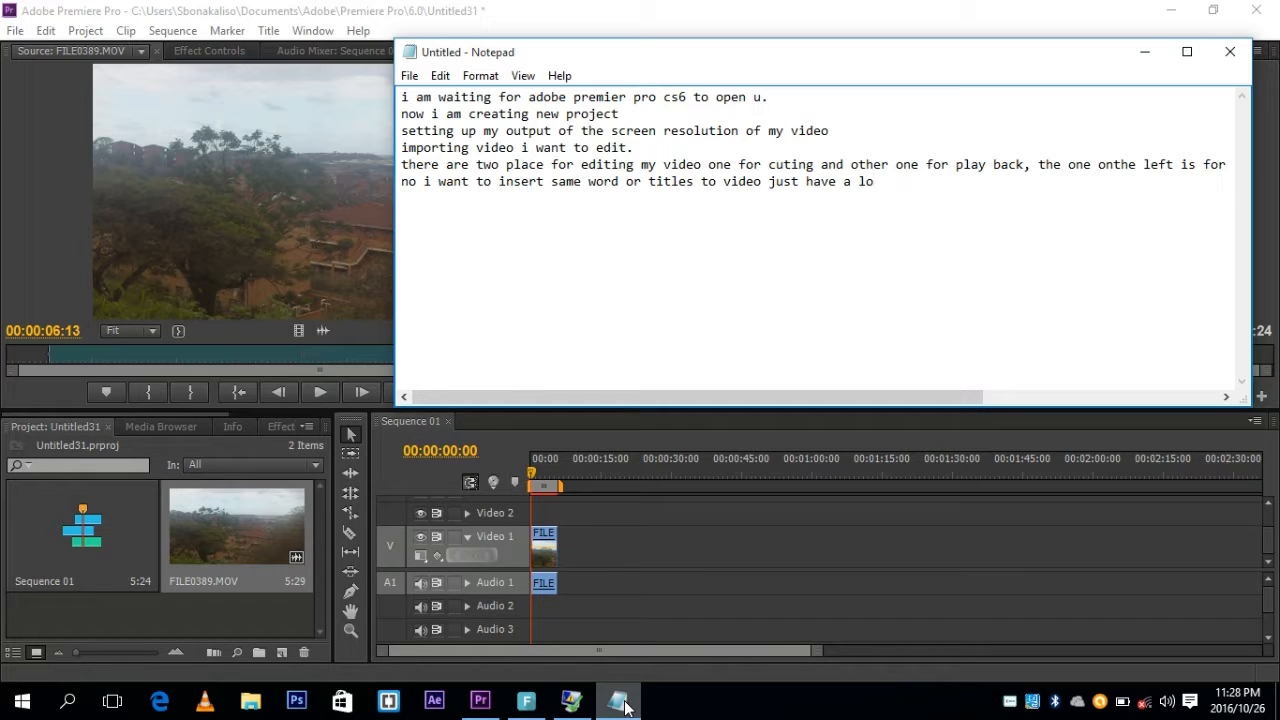
{"action": "type", "text": "ok ...."}
In Premiere Pro, create a default still title named Title 01 with the preset video settings and activate the horizontal Type tool.
{"action": "left_click", "coordinate": [265, 627]}
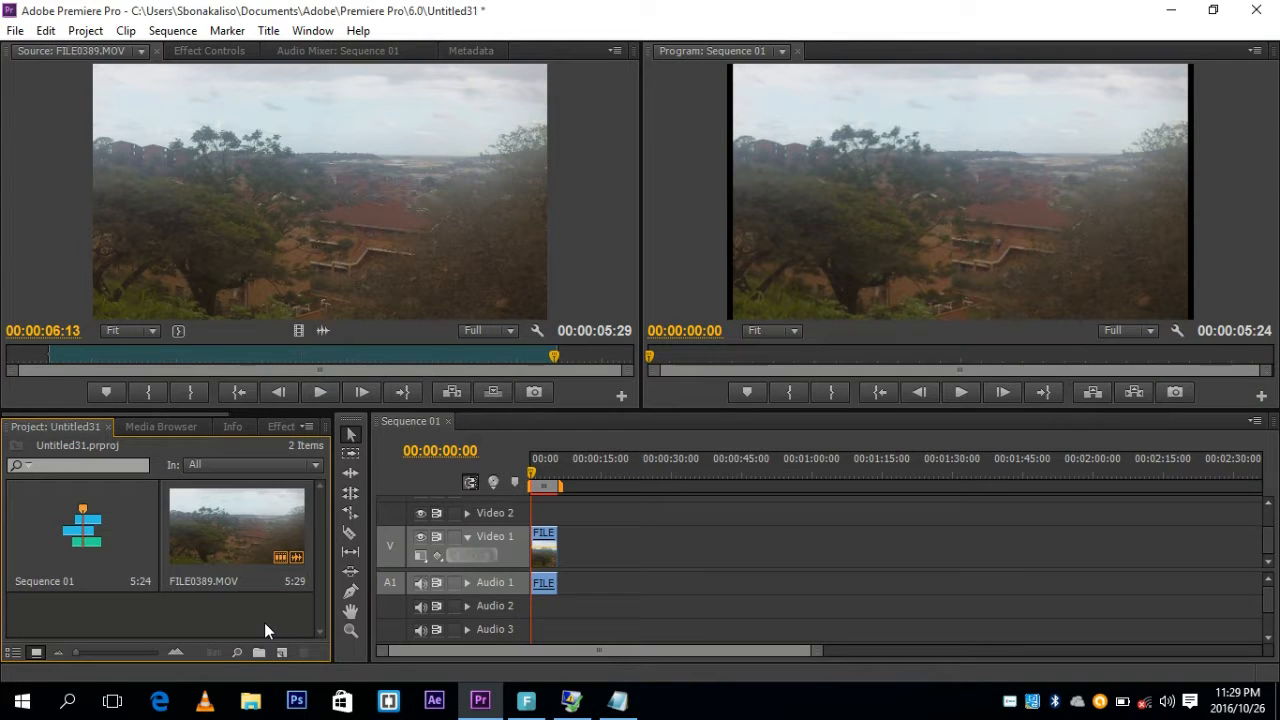
{"action": "left_click", "coordinate": [270, 30]}
{"action": "mouse_move", "coordinate": [297, 57]}
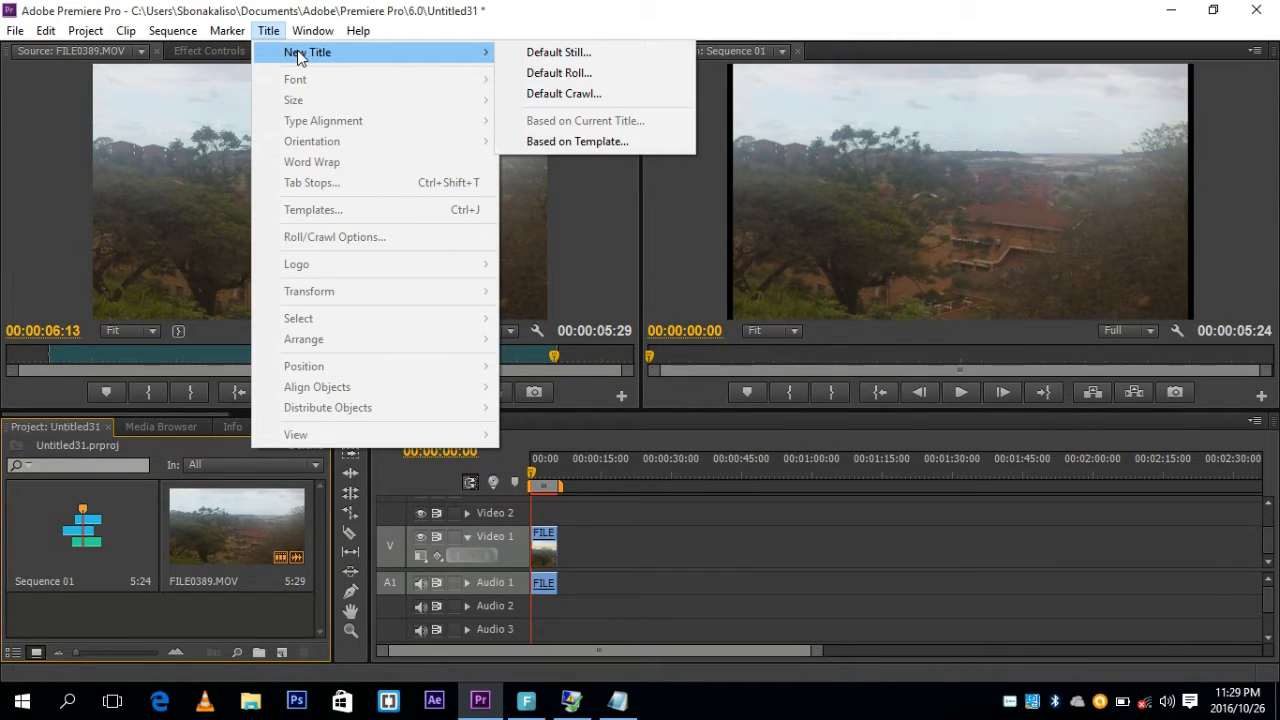
{"action": "left_click", "coordinate": [548, 53]}
{"action": "left_click", "coordinate": [651, 399]}
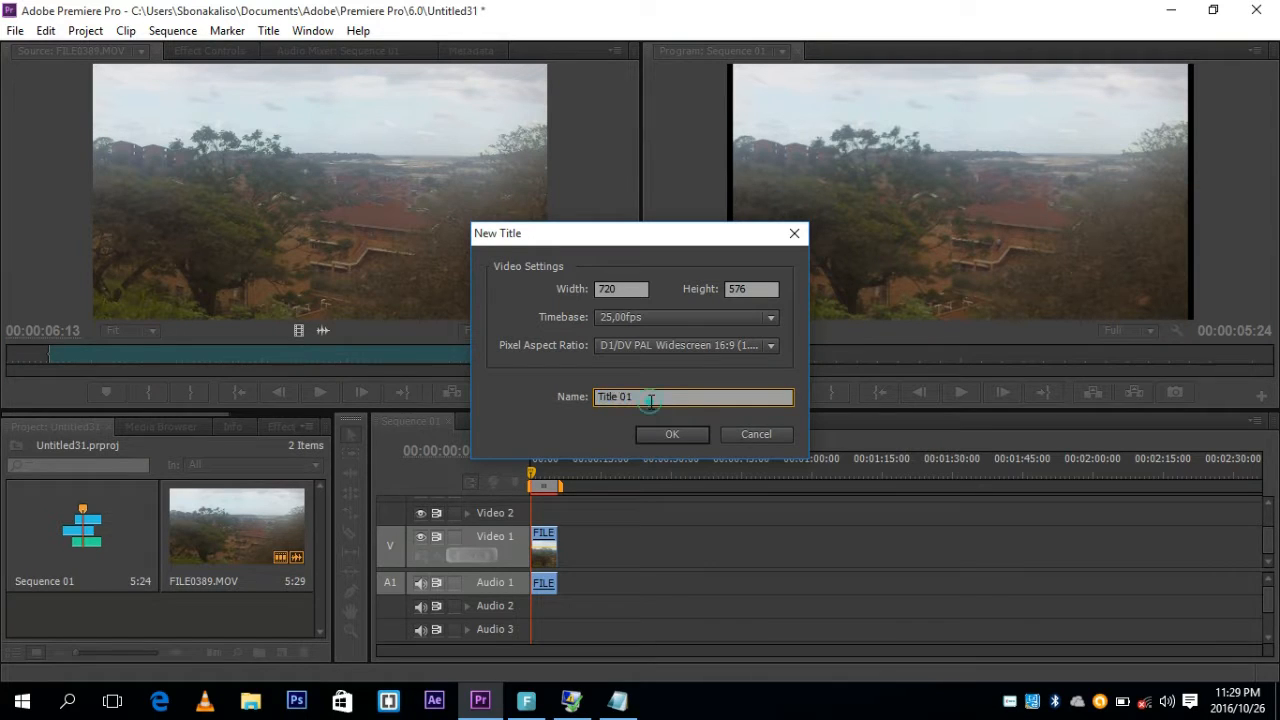
{"action": "left_click", "coordinate": [668, 437]}
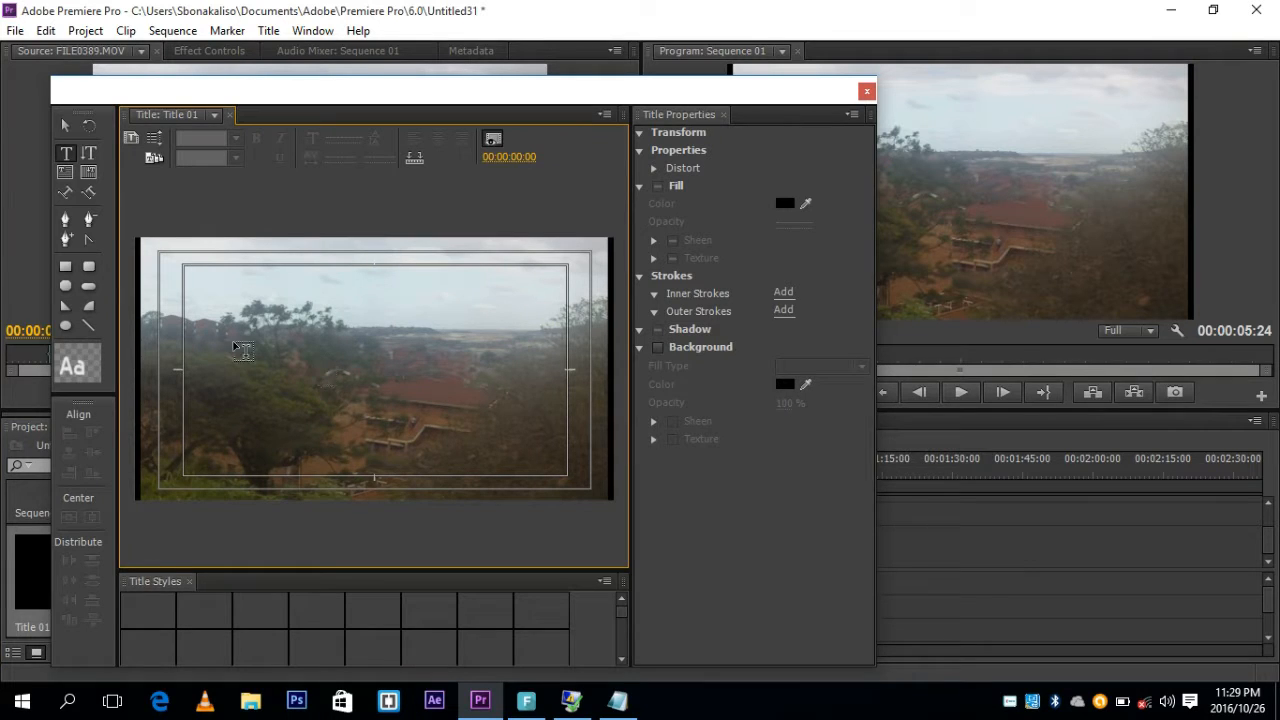
{"action": "left_click", "coordinate": [67, 153]}
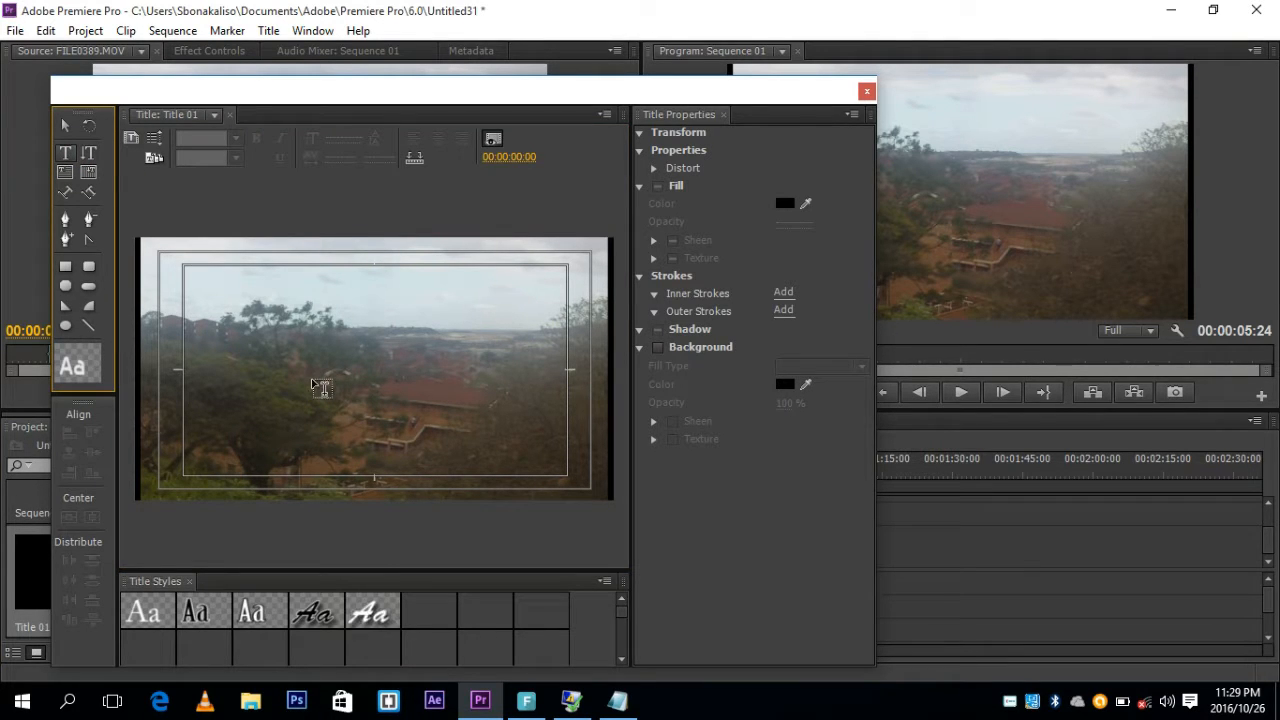
Add the text "Durban Gleblands" to Title 01 and place it near the frame's upper edge at about X 504, Y 117.
{"action": "left_click", "coordinate": [308, 293]}
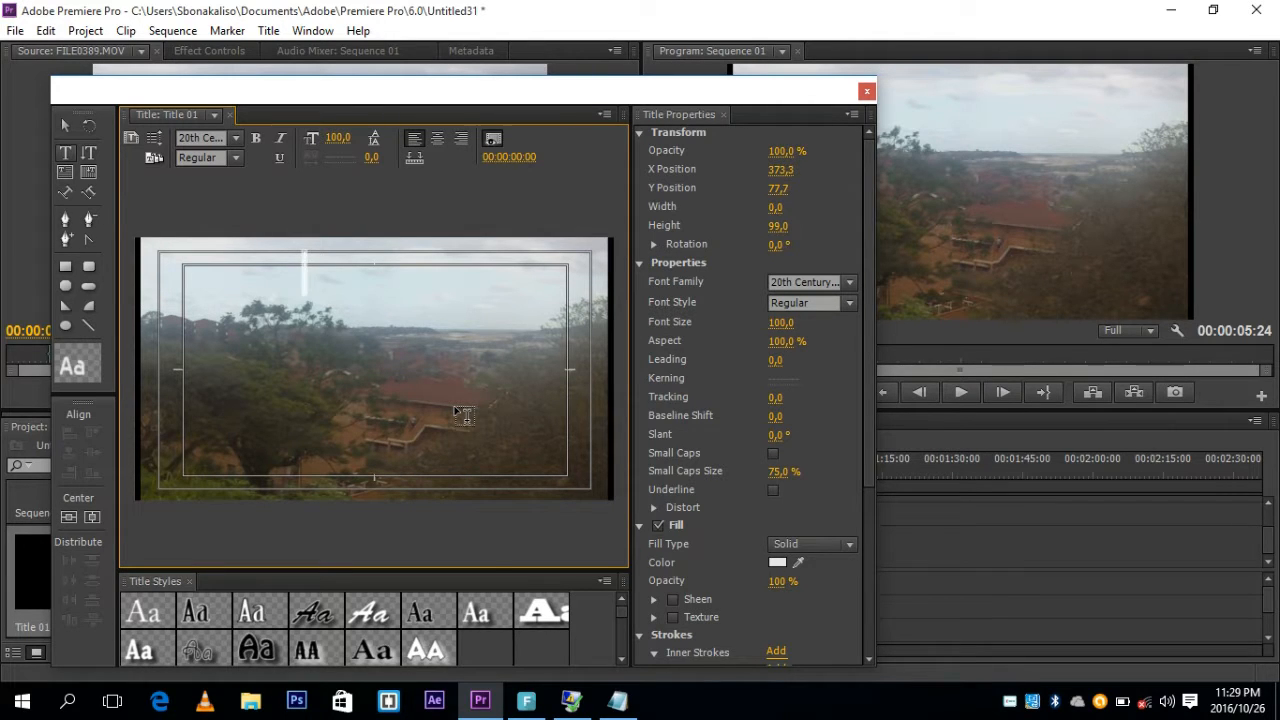
{"action": "type", "text": "he"}
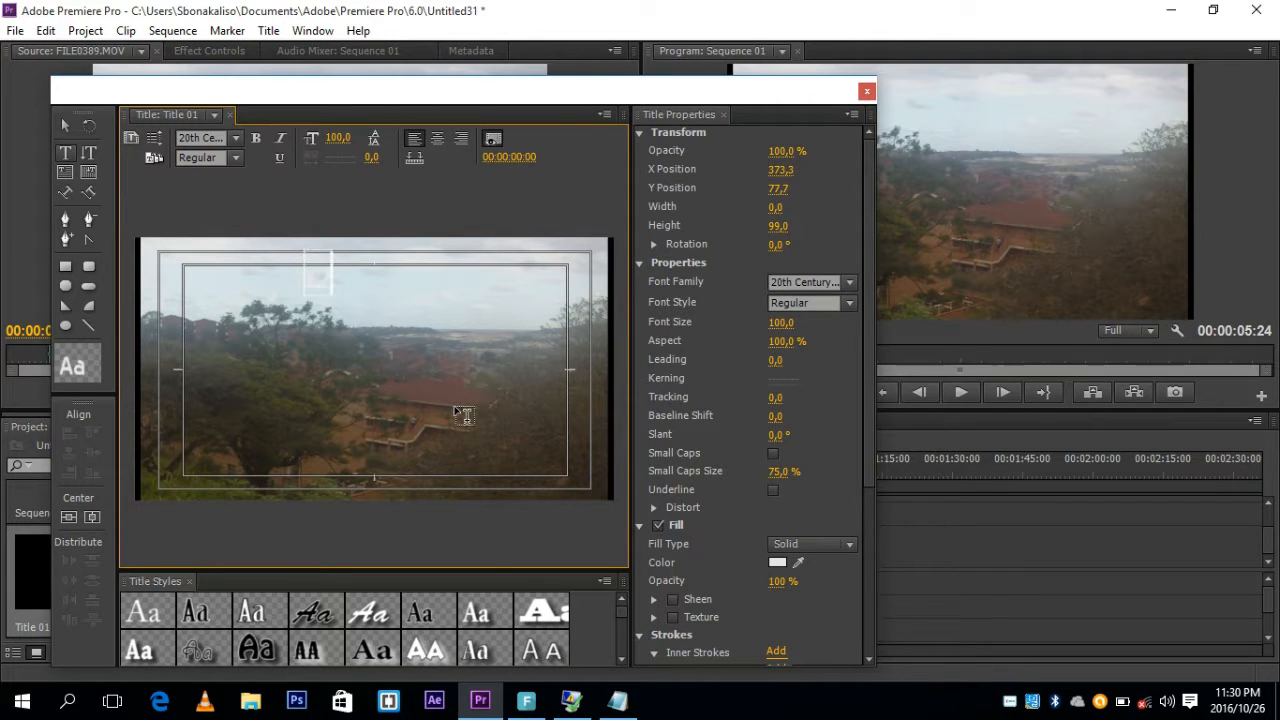
{"action": "type", "text": "rban"}
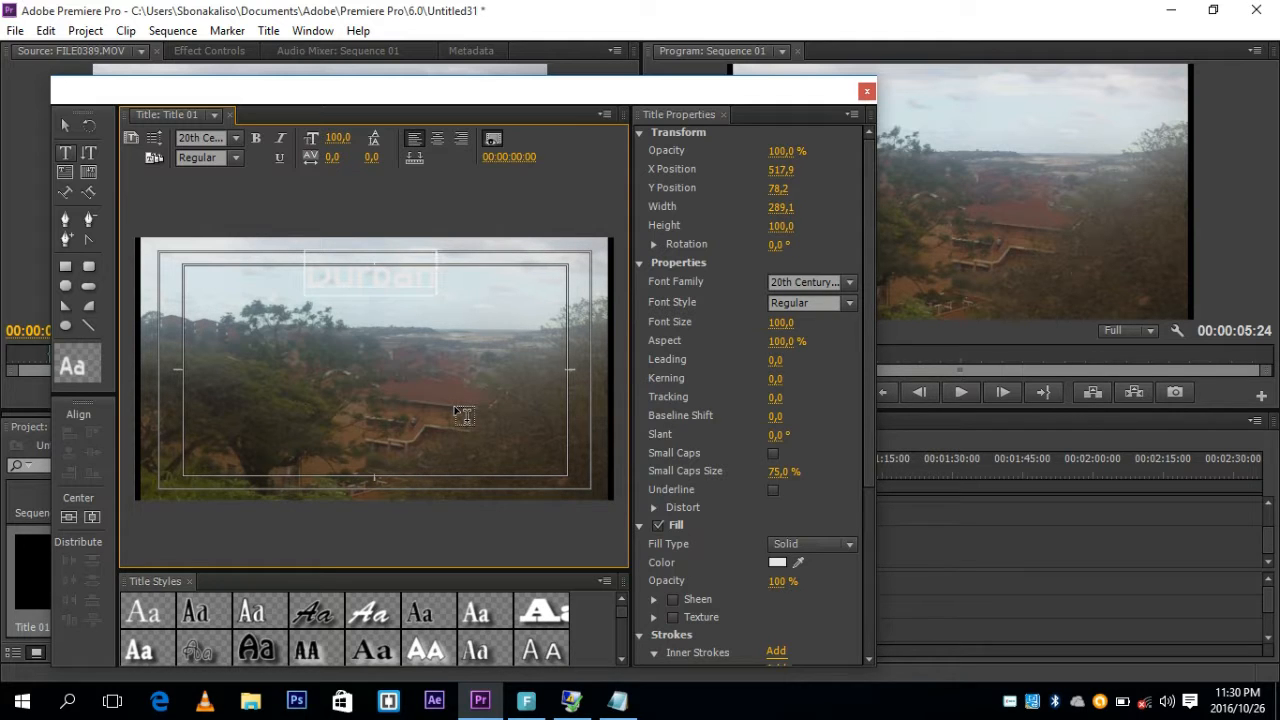
{"action": "type", "text": " Cityland"}
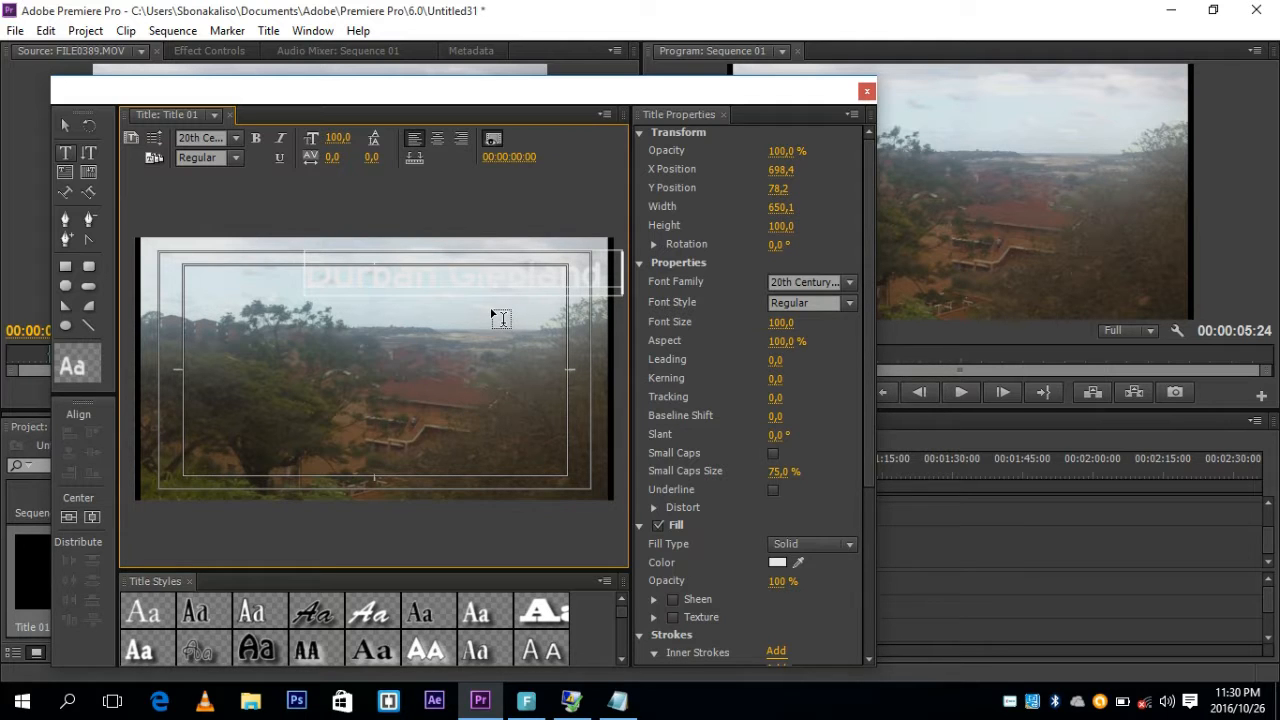
{"action": "key", "text": "alt+F4"}
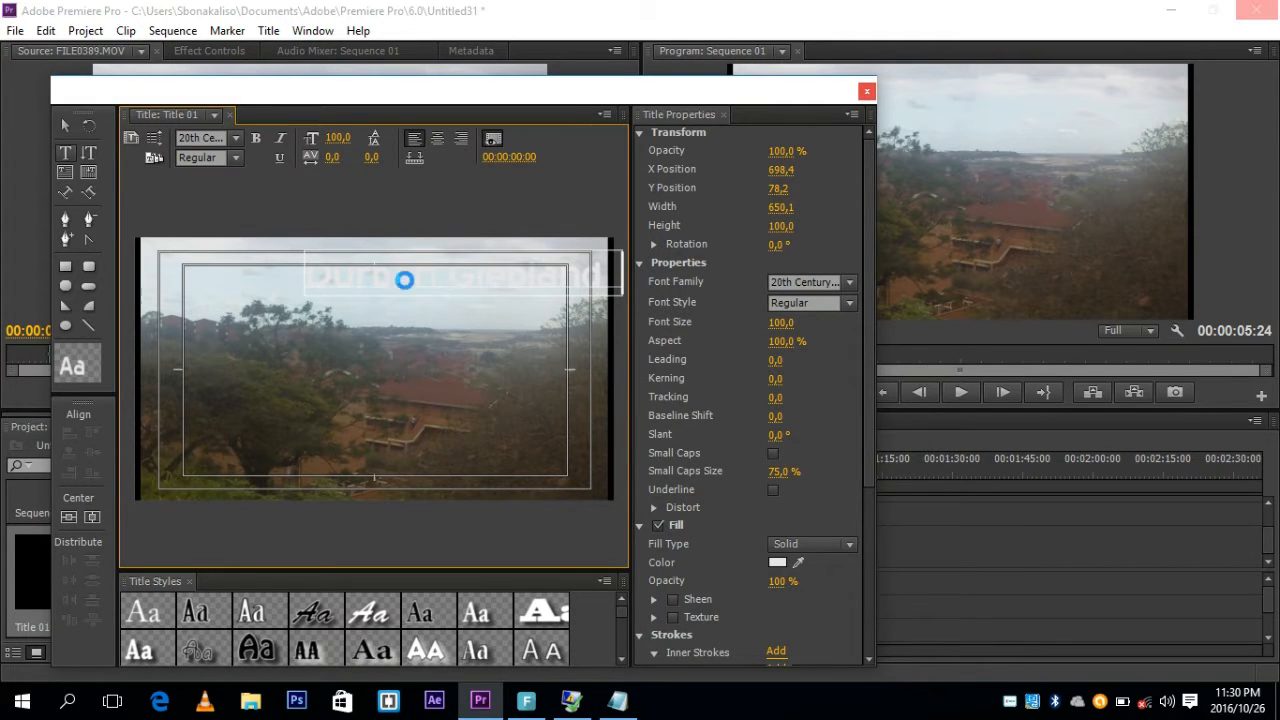
{"action": "double_click", "coordinate": [114, 573]}
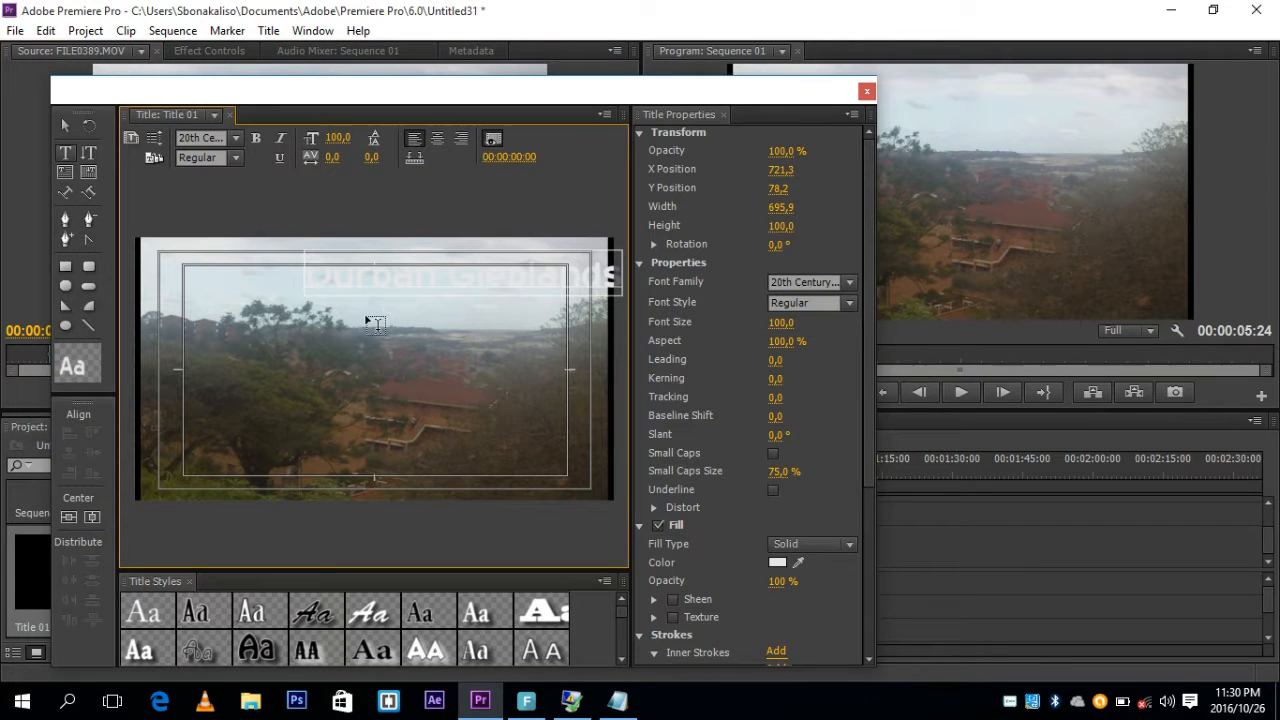
{"action": "left_click_drag", "start_coordinate": [408, 281], "coordinate": [309, 299]}
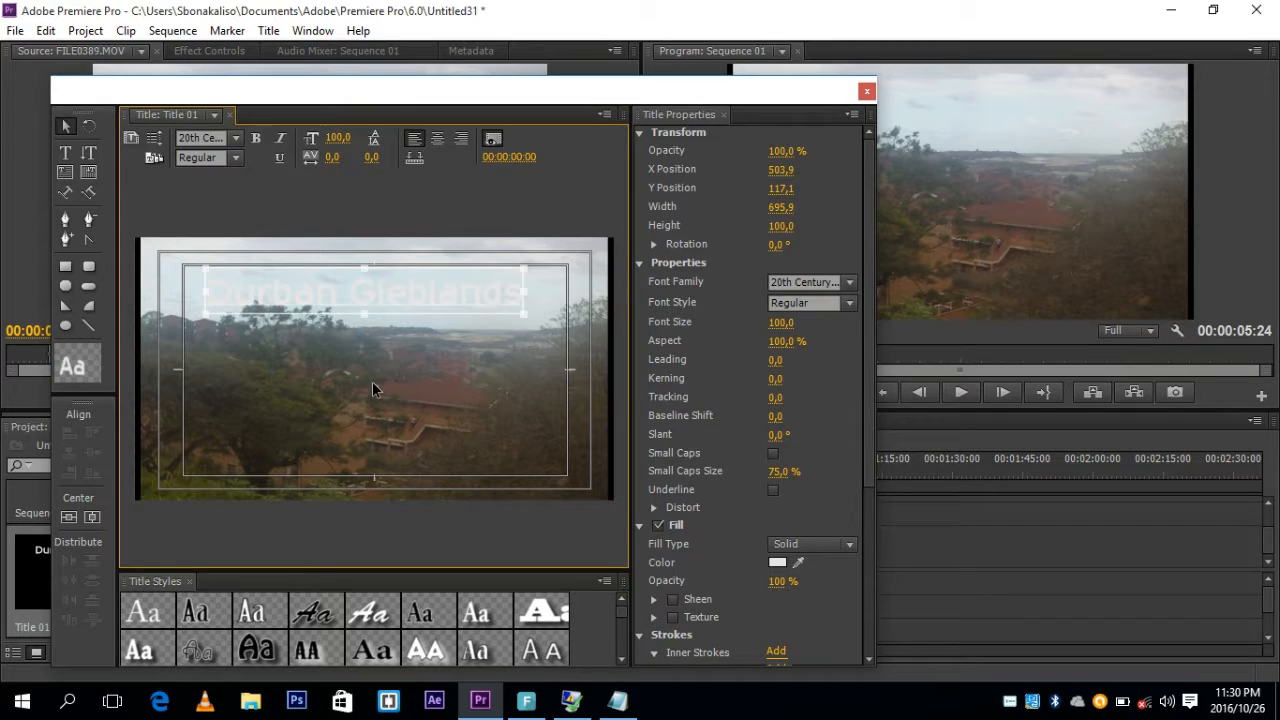
Switch to Notepad and add the line "changing colours on my title.".
{"action": "left_click", "coordinate": [620, 701]}
{"action": "type", "text": "changing colours on "}
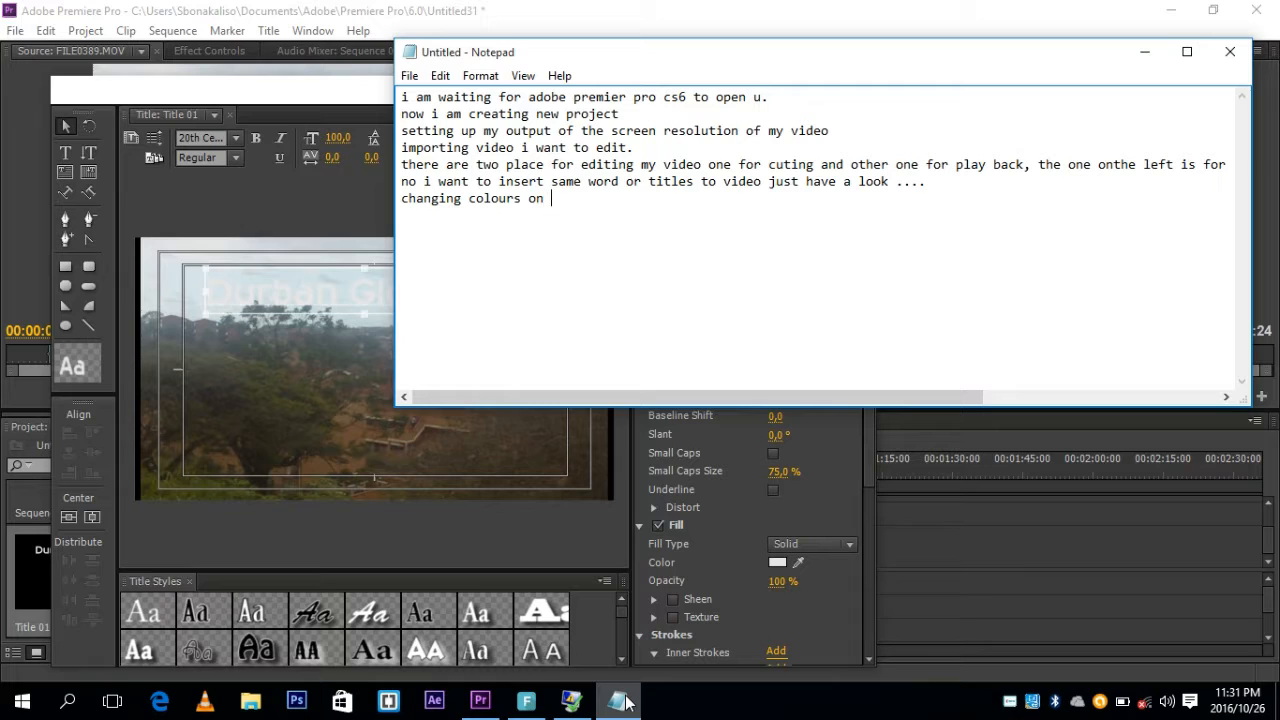
{"action": "type", "text": "my title."}
{"action": "left_click", "coordinate": [620, 702]}
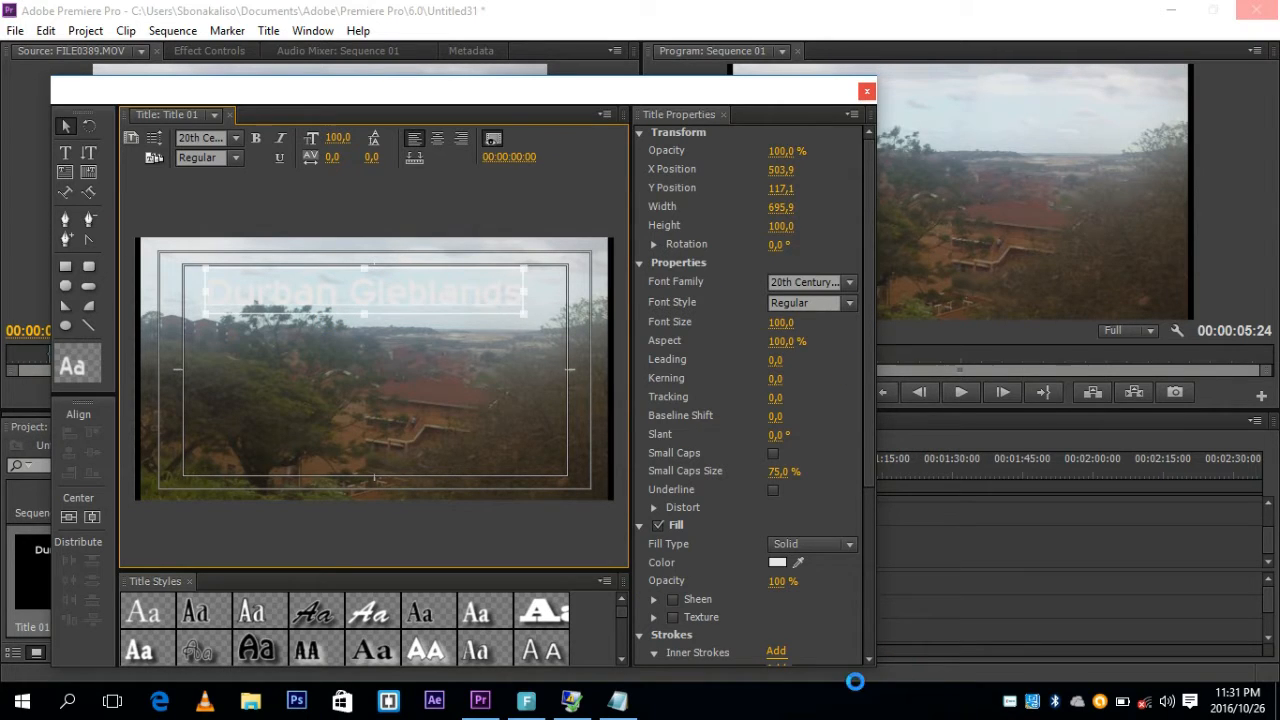
In Premiere Pro, change the solid fill colour of the "Durban Gleblands" text to dark red.
{"action": "left_click", "coordinate": [779, 565]}
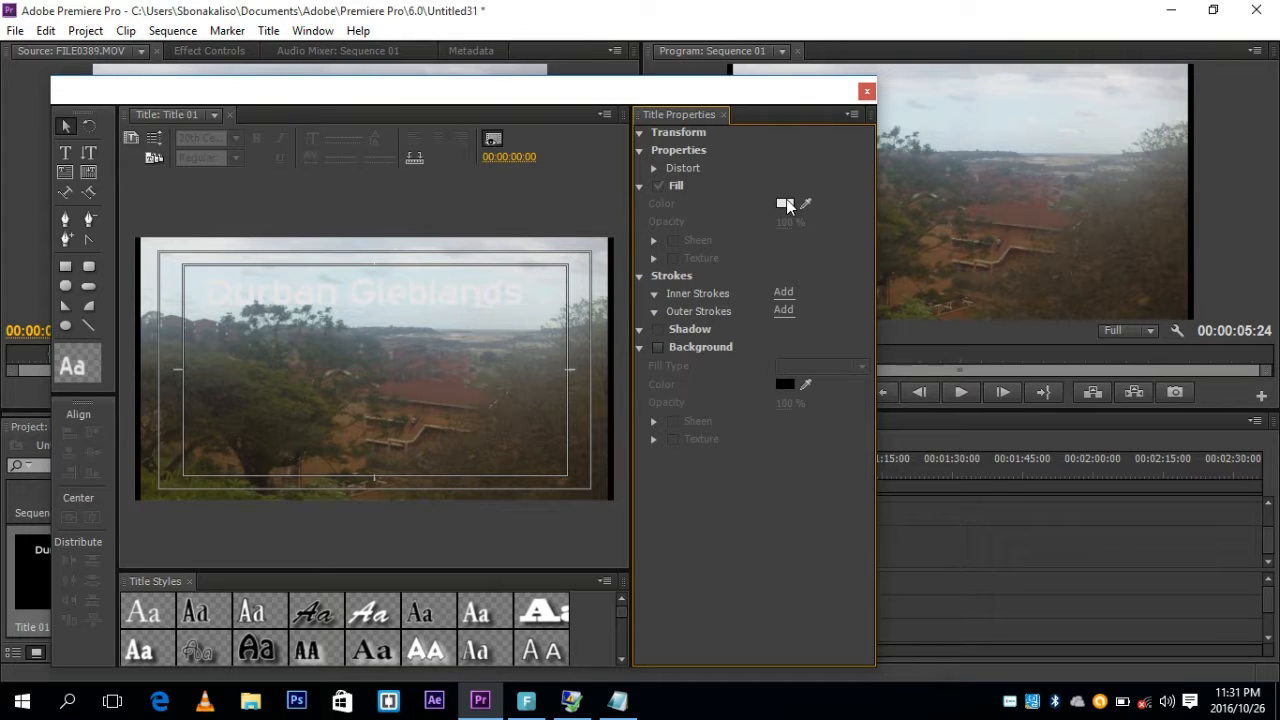
{"action": "left_click", "coordinate": [505, 291]}
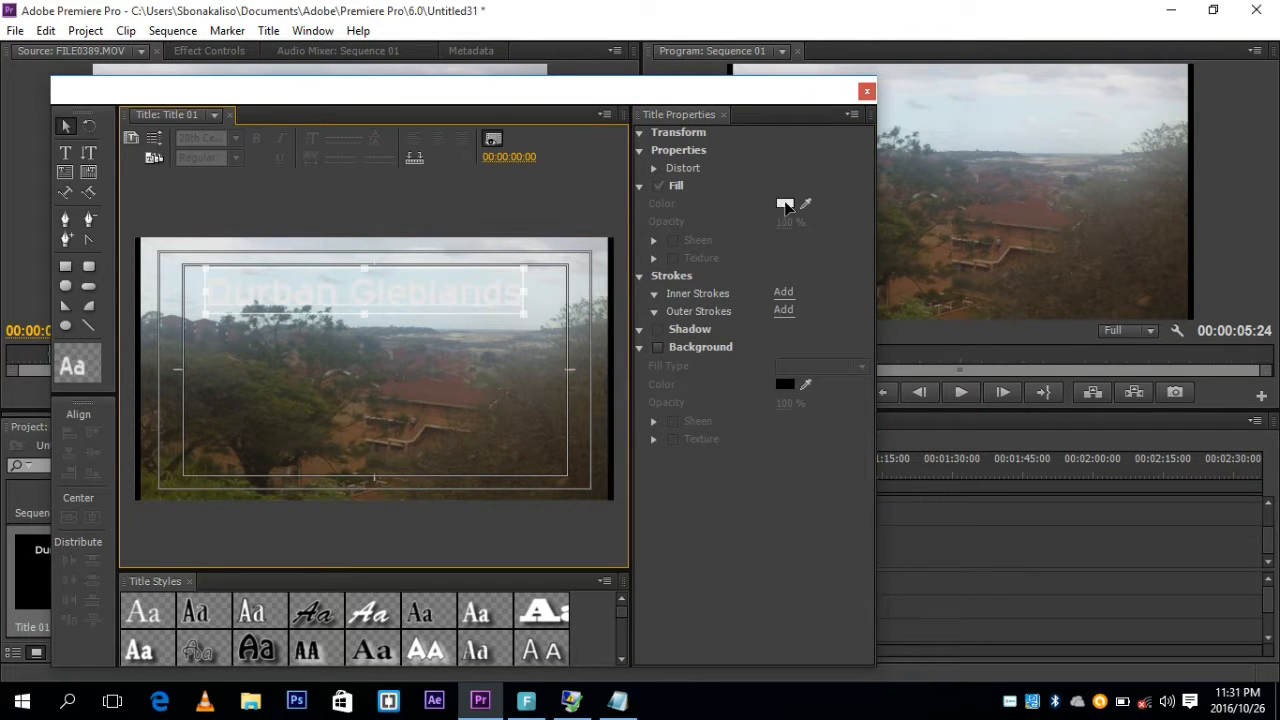
{"action": "left_click", "coordinate": [805, 205]}
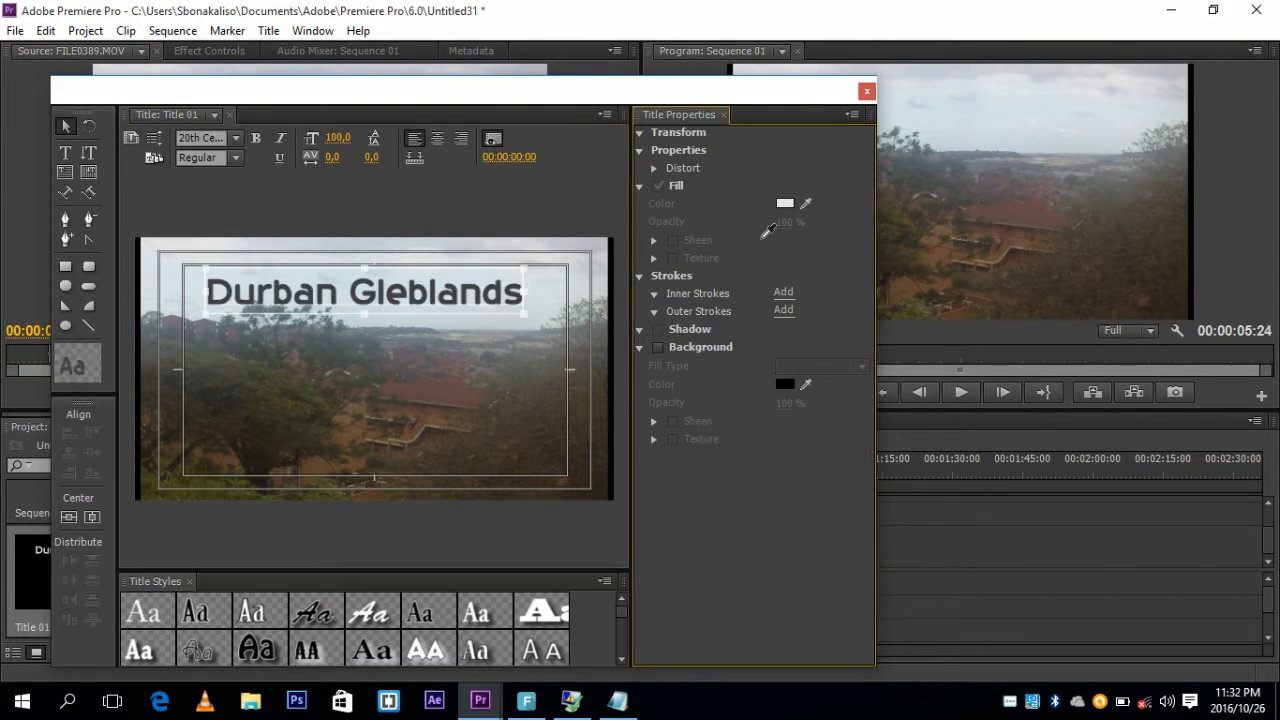
{"action": "left_click", "coordinate": [785, 564]}
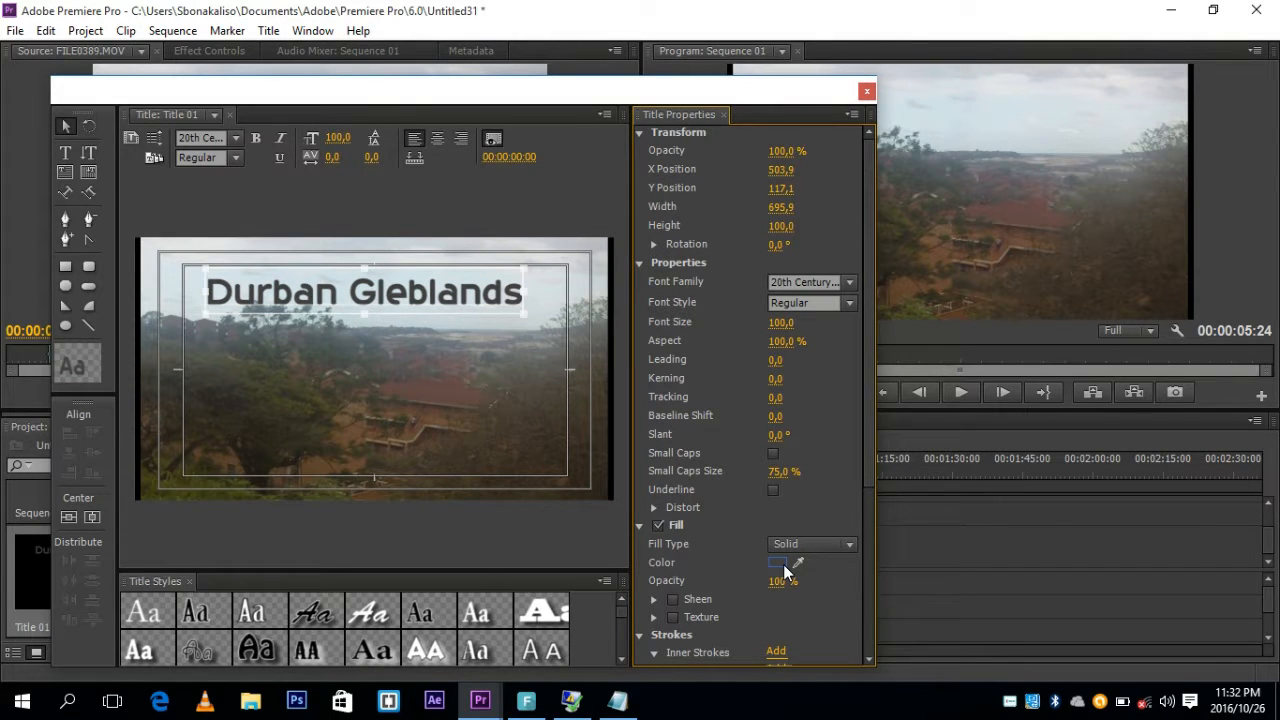
{"action": "left_click", "coordinate": [778, 562]}
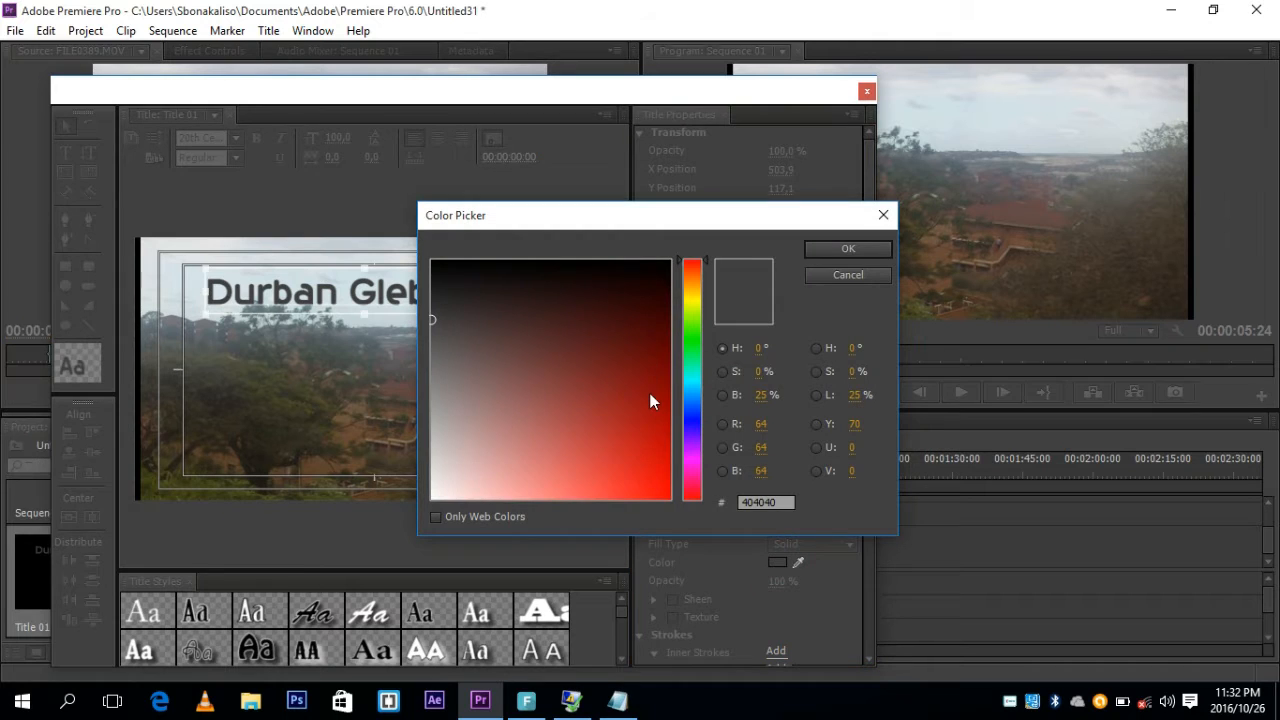
{"action": "left_click", "coordinate": [650, 400]}
{"action": "left_click", "coordinate": [875, 247]}
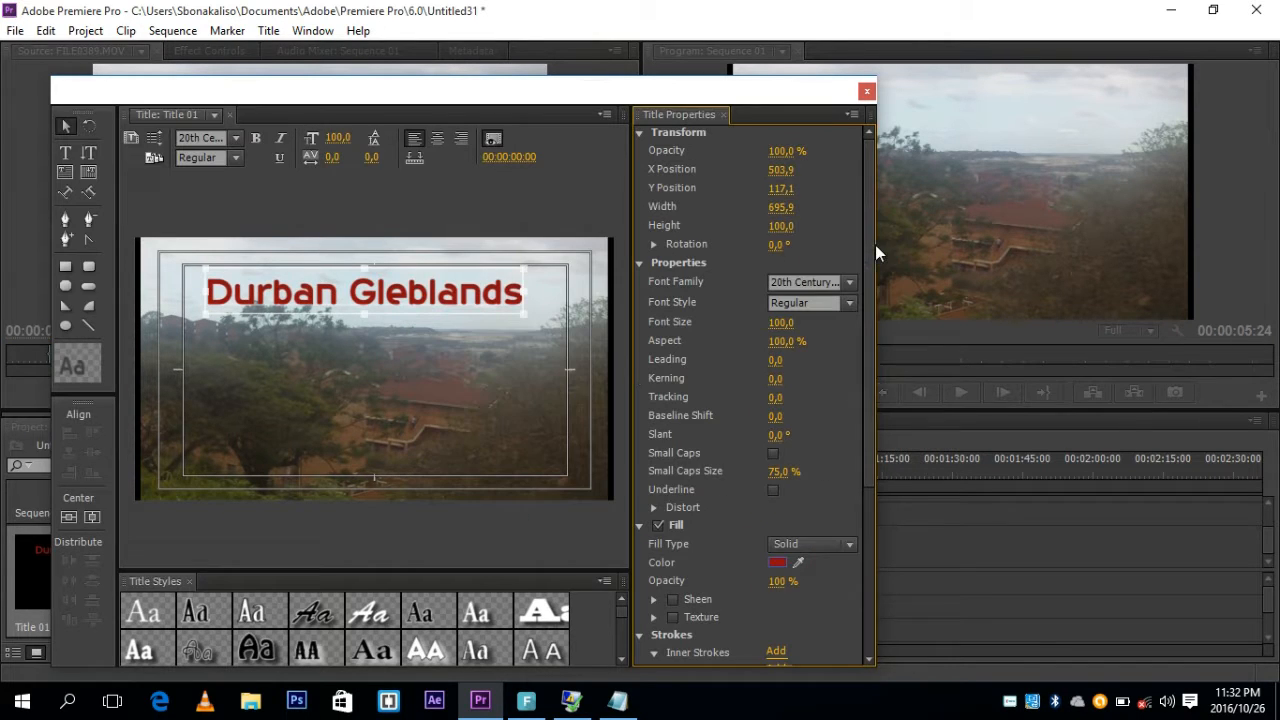
Stretch the title text vertically to a height of about 116 and close the title editor.
{"action": "left_click_drag", "start_coordinate": [365, 315], "coordinate": [442, 361]}
{"action": "left_click", "coordinate": [65, 125]}
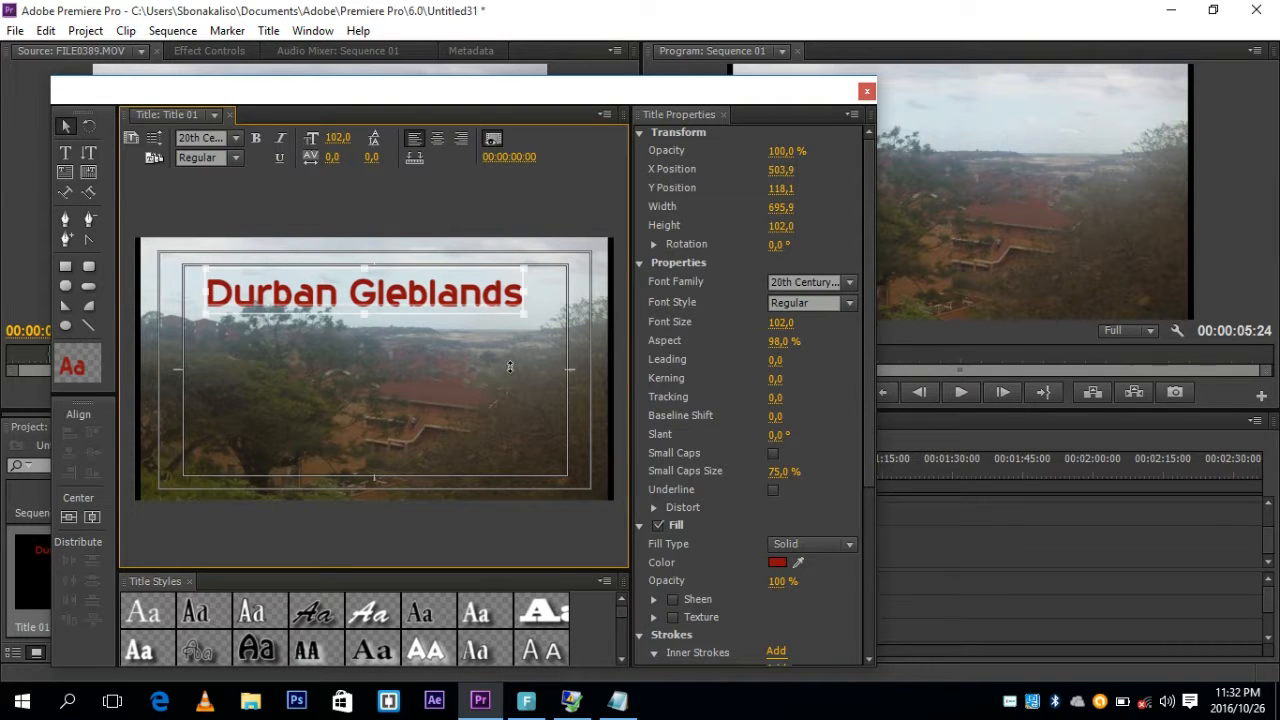
{"action": "left_click", "coordinate": [715, 354]}
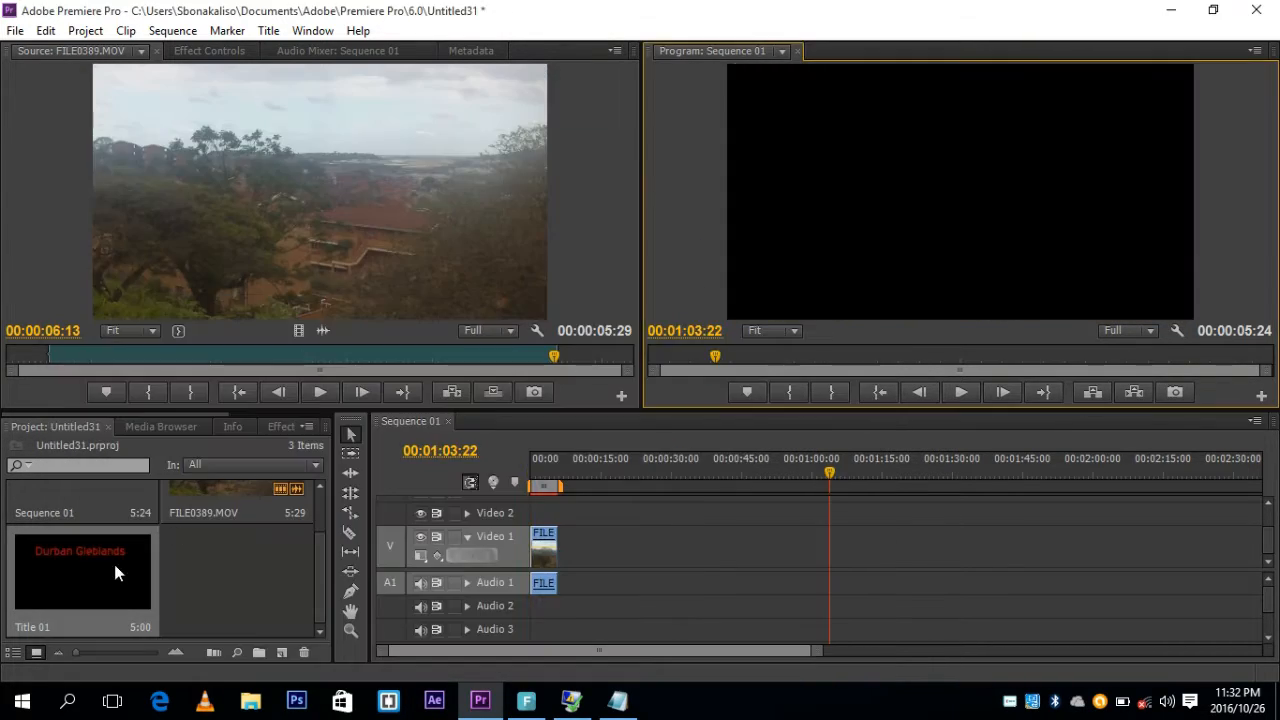
Reopen Title 01, try a solid background behind the text, remove it and close the title editor.
{"action": "left_click", "coordinate": [114, 565]}
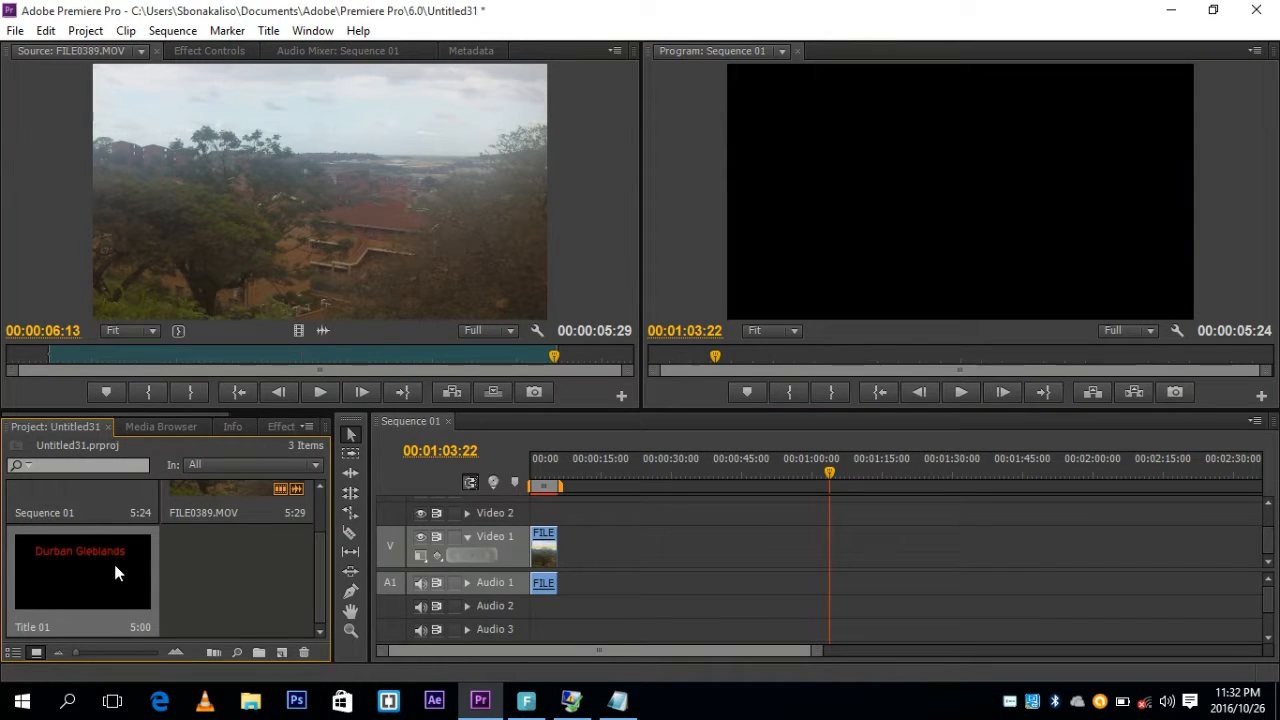
{"action": "double_click", "coordinate": [114, 568]}
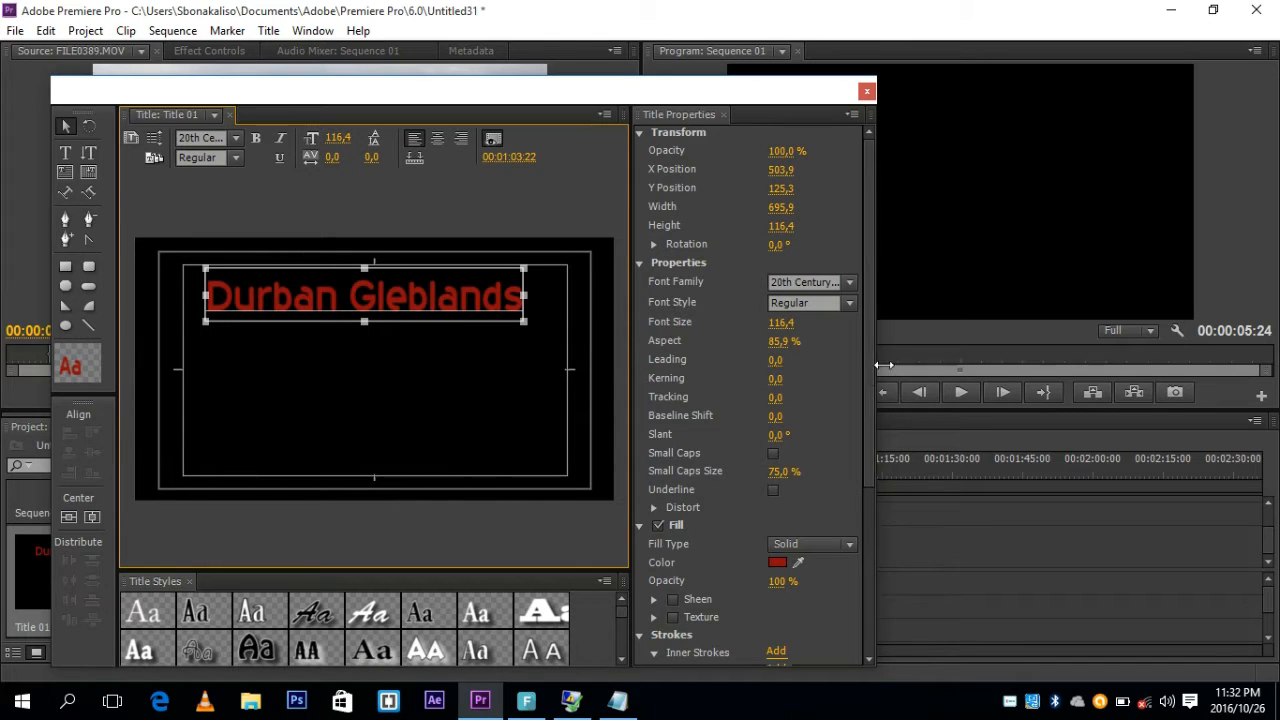
{"action": "left_click_drag", "start_coordinate": [871, 365], "coordinate": [863, 314]}
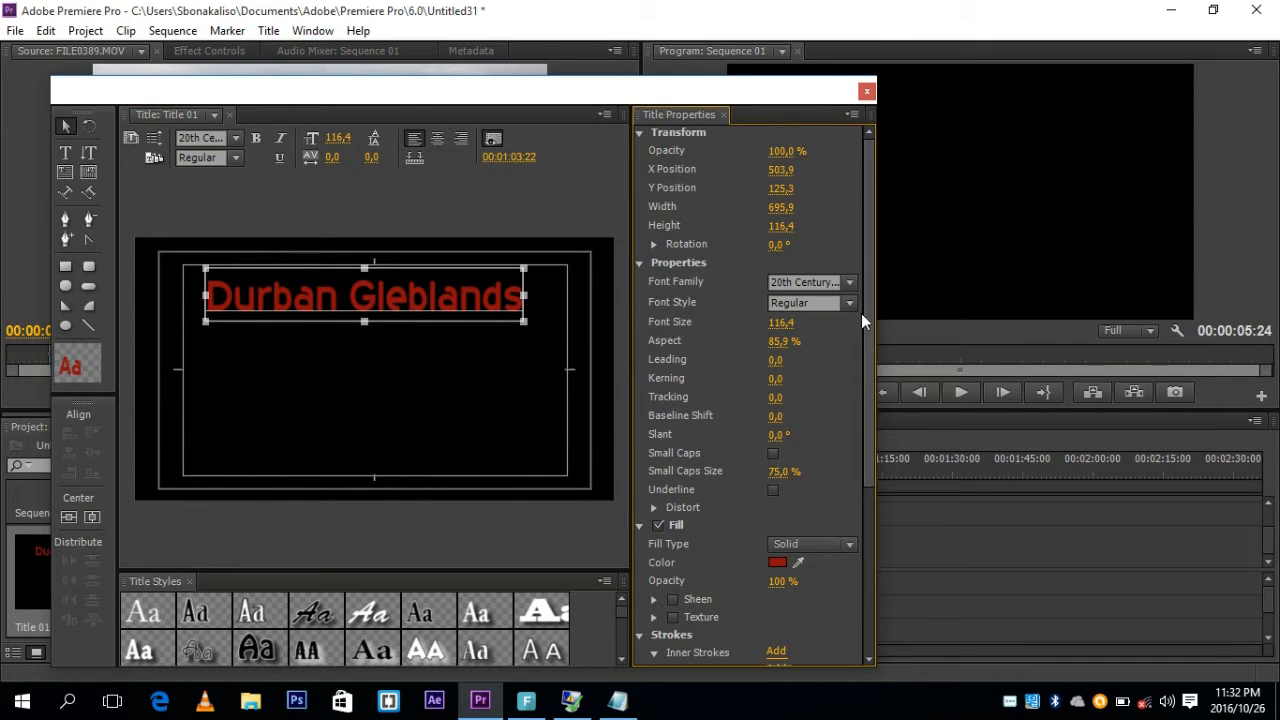
{"action": "left_click", "coordinate": [466, 386]}
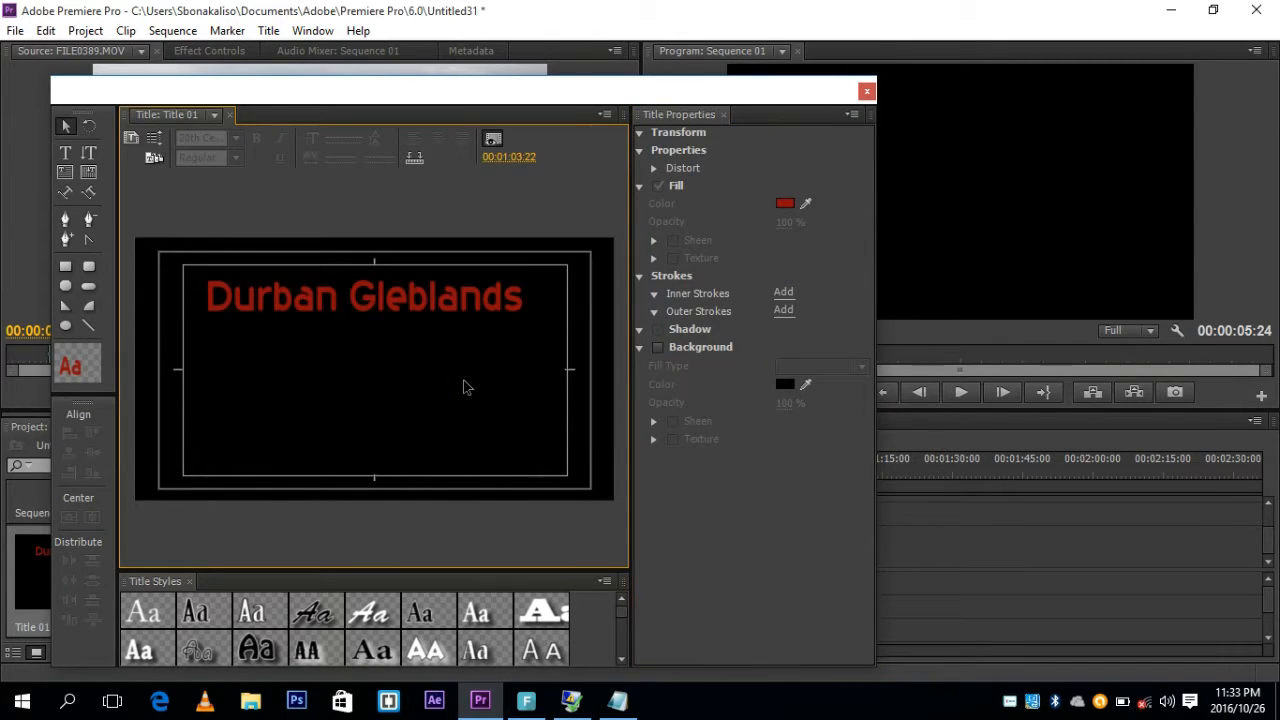
{"action": "left_click", "coordinate": [658, 346]}
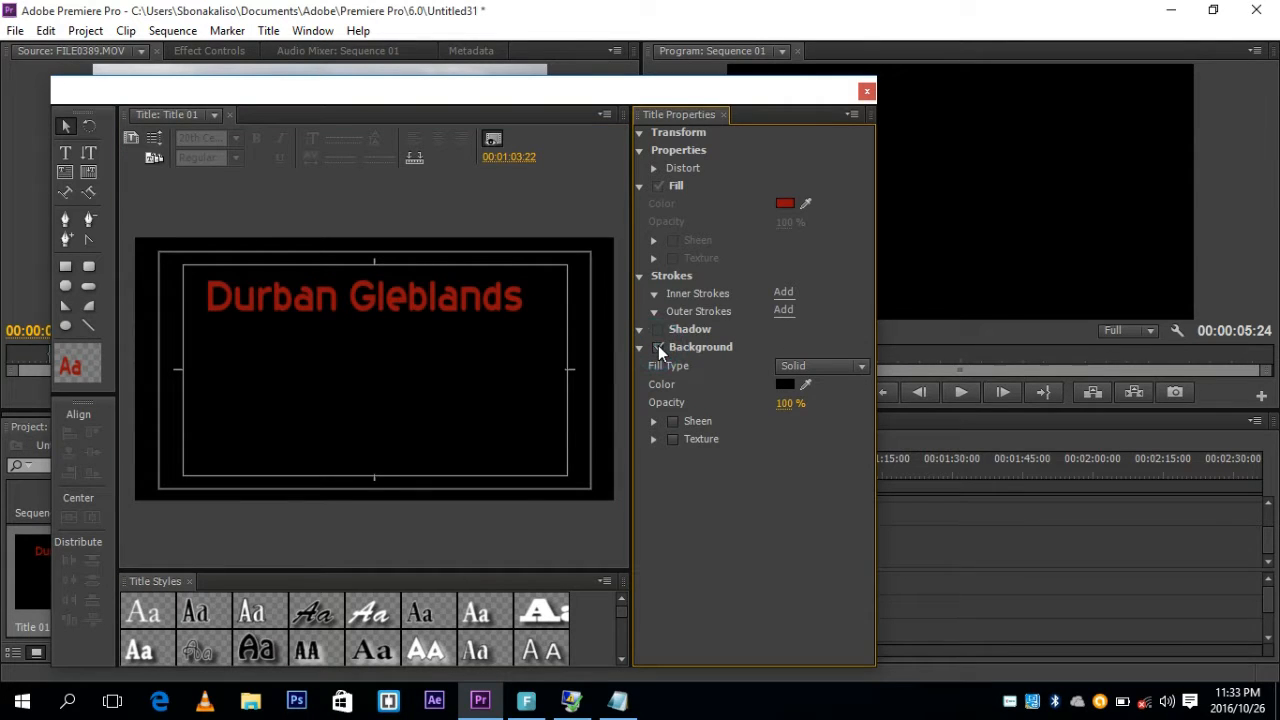
{"action": "left_click", "coordinate": [658, 346]}
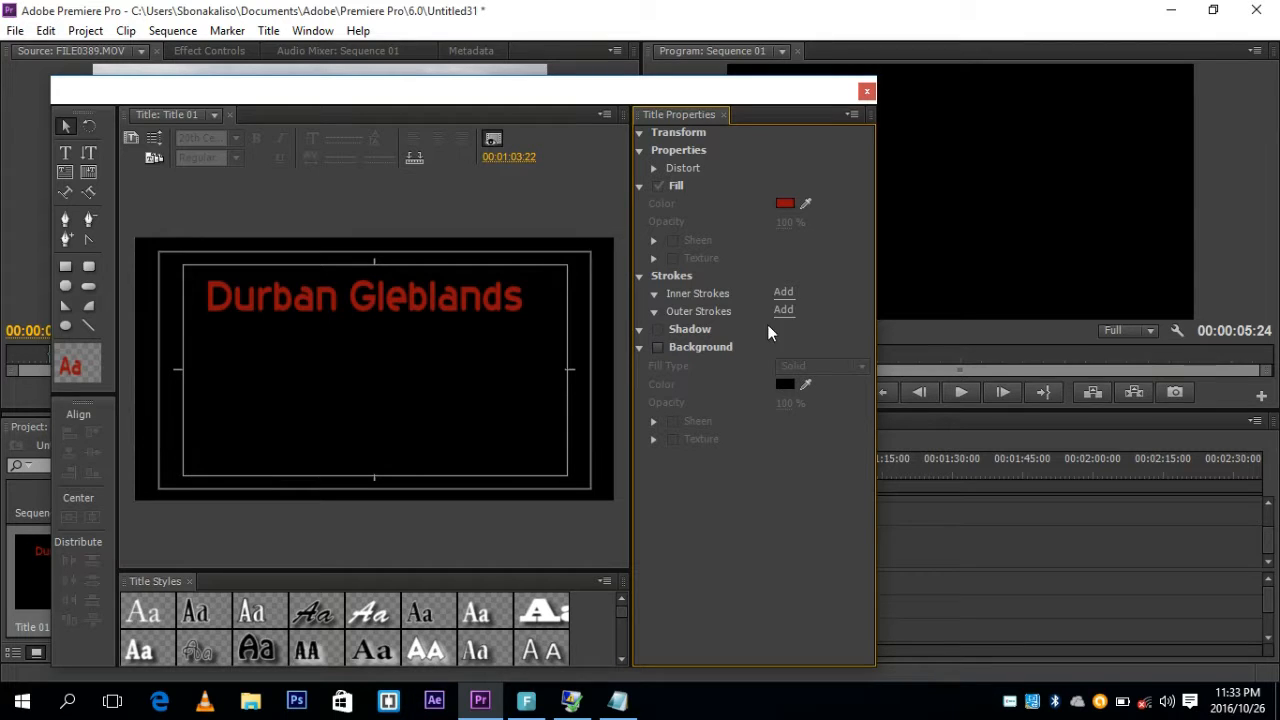
{"action": "left_click", "coordinate": [866, 92]}
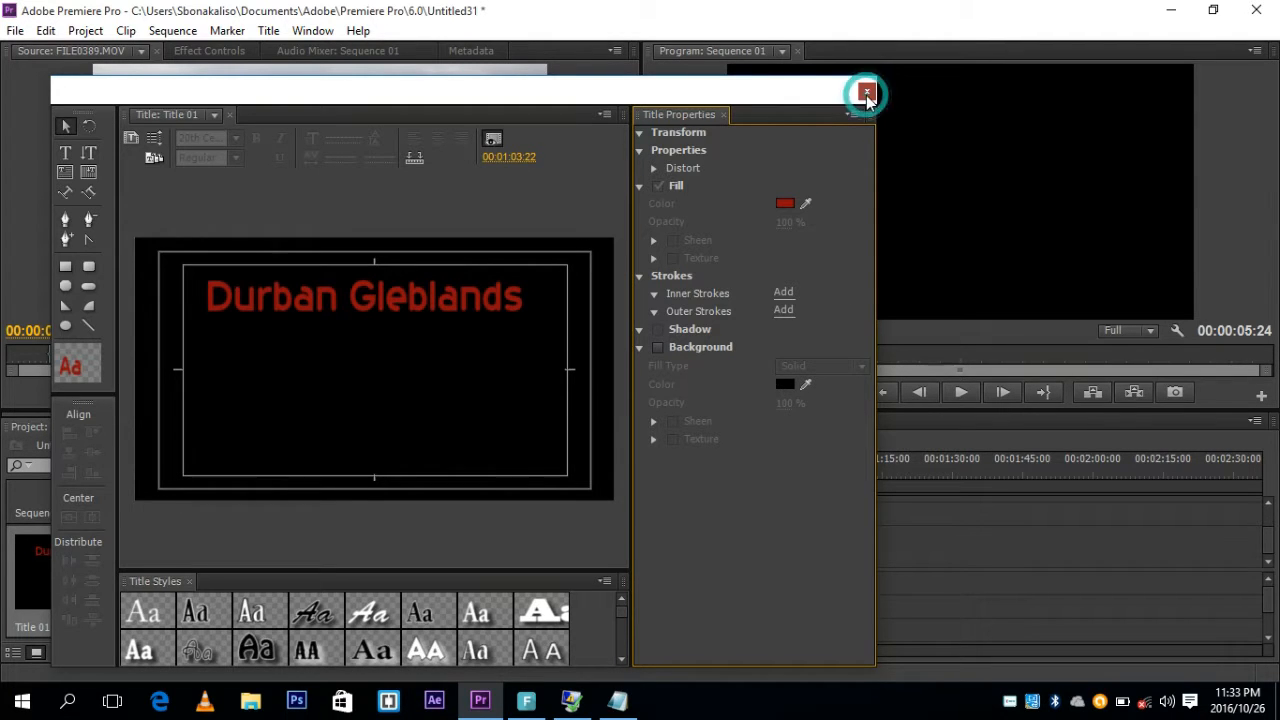
Return the sequence playhead to 00:00:00:00 and review Title 01 and its properties over the video frame in the title editor.
{"action": "left_click_drag", "start_coordinate": [834, 472], "coordinate": [519, 526]}
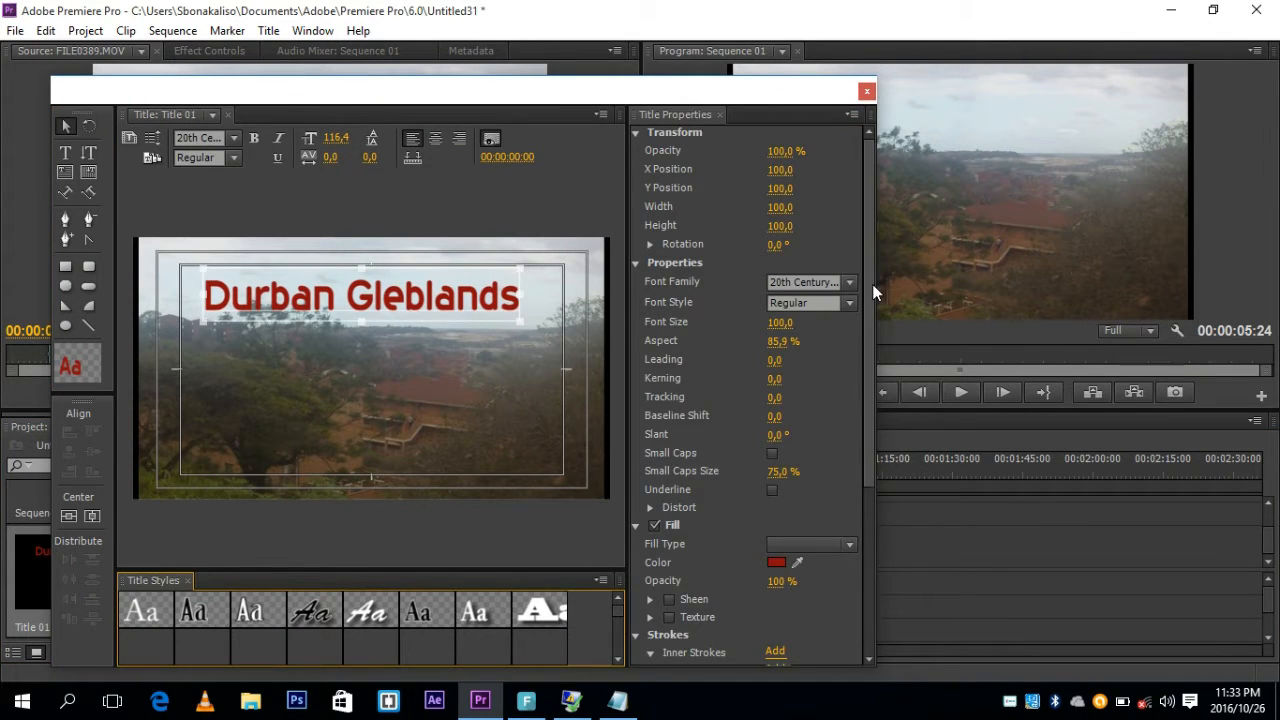
{"action": "left_click_drag", "start_coordinate": [872, 284], "coordinate": [873, 458]}
{"action": "left_click", "coordinate": [536, 400]}
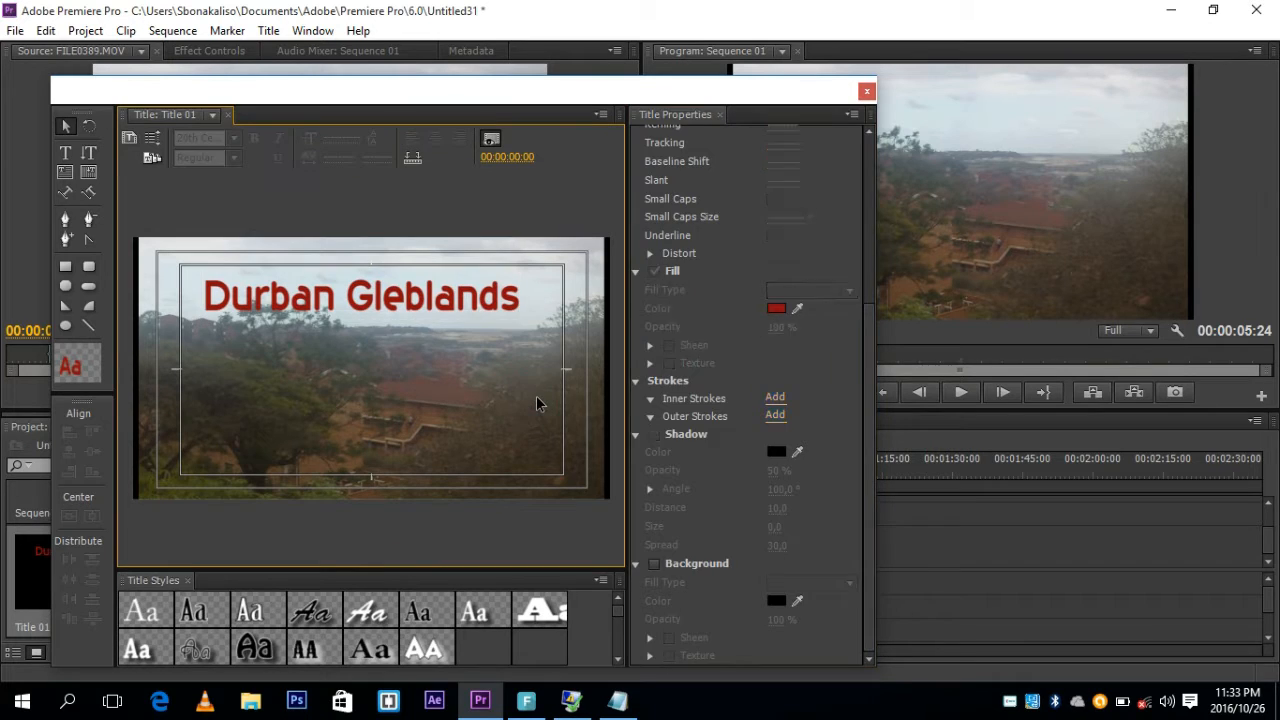
{"action": "left_click", "coordinate": [867, 92]}
Place Title 01 on the Video 2 track above the clip and move the sequence playhead to 00:00:03:05.
{"action": "left_click", "coordinate": [70, 578]}
{"action": "left_click_drag", "start_coordinate": [70, 578], "coordinate": [545, 522]}
{"action": "left_click", "coordinate": [537, 477]}
{"action": "left_click_drag", "start_coordinate": [537, 477], "coordinate": [545, 477]}
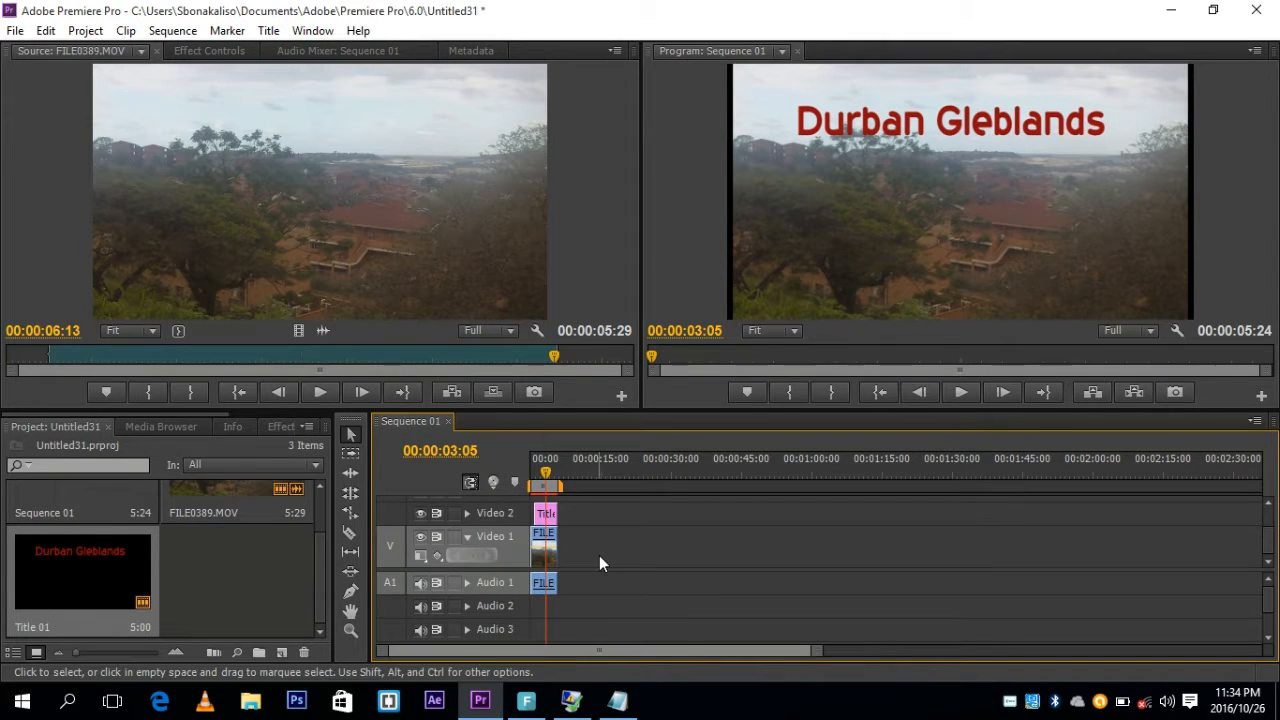
Split the title clip on Video 2 at 00:00:03:05 with the Razor tool and delete its second part.
{"action": "left_click", "coordinate": [350, 536]}
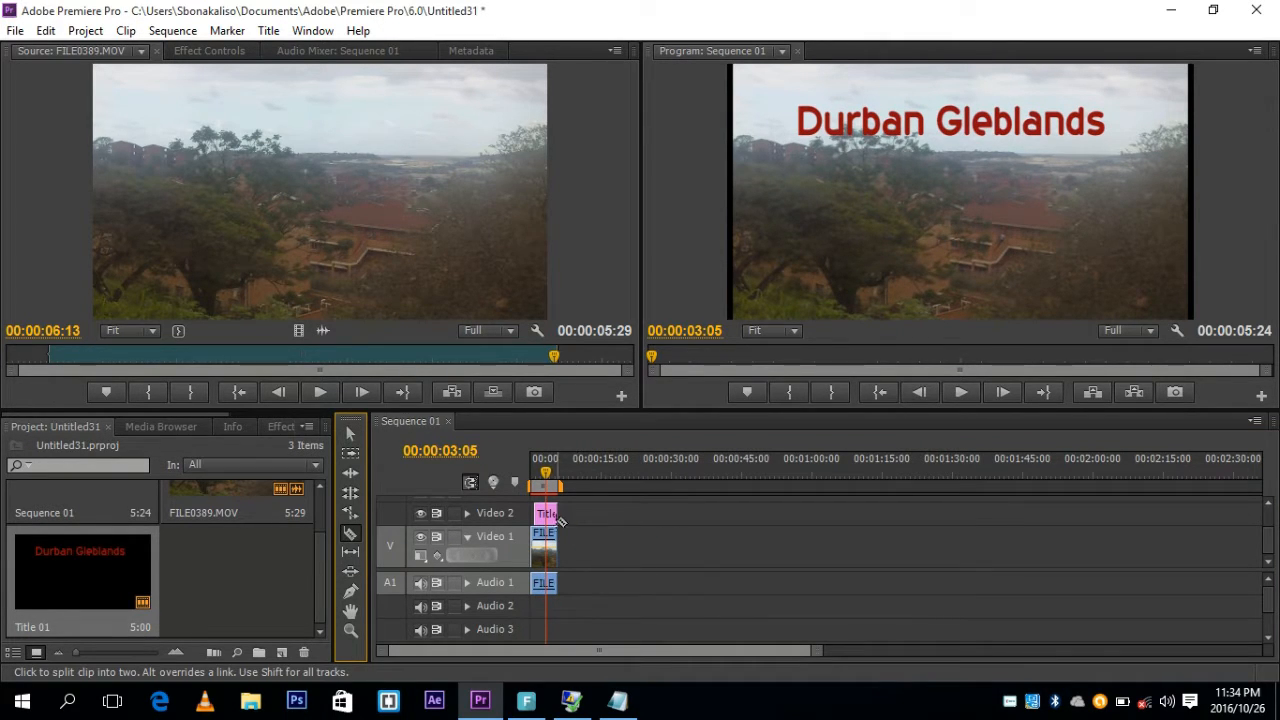
{"action": "left_click", "coordinate": [546, 514]}
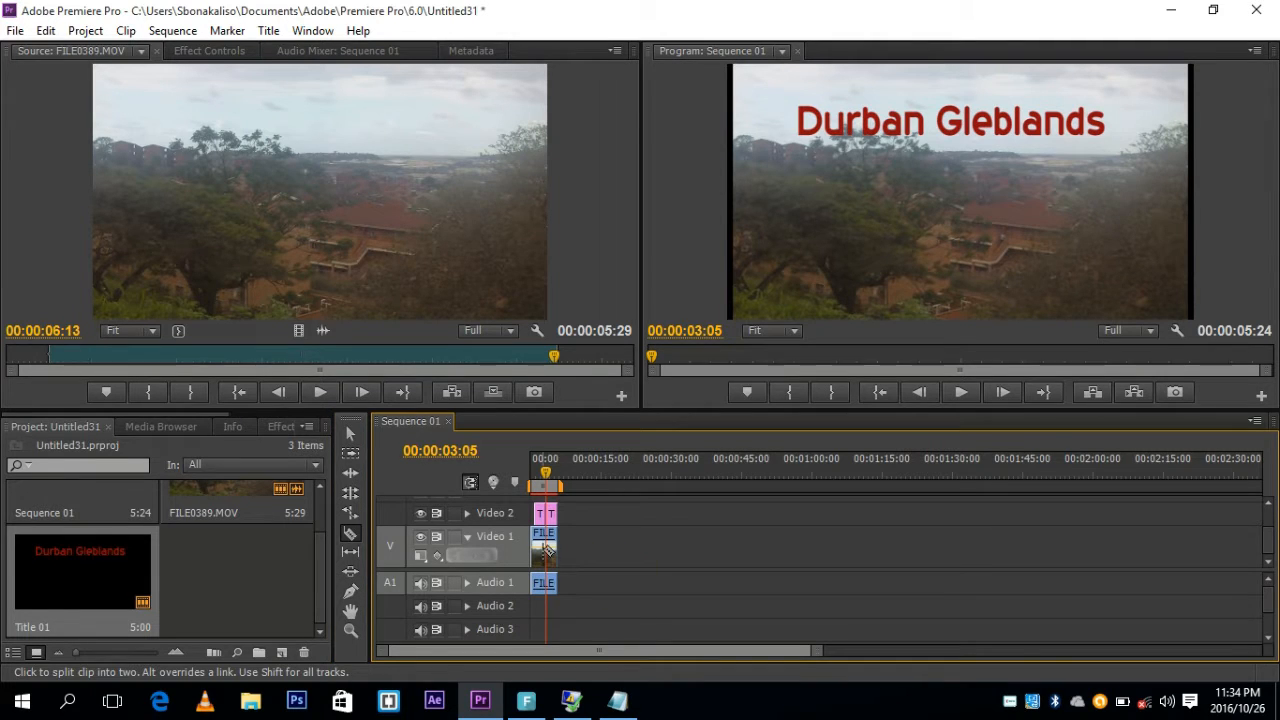
{"action": "left_click", "coordinate": [350, 434]}
{"action": "left_click", "coordinate": [545, 514]}
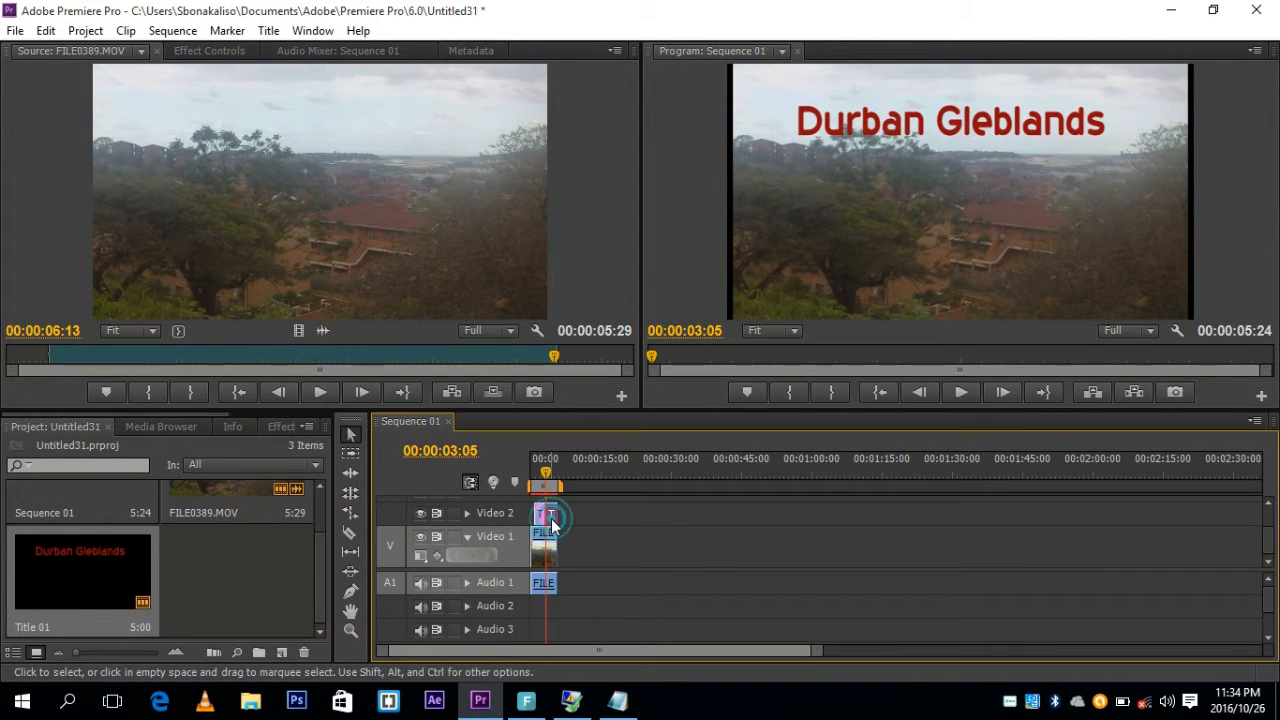
{"action": "right_click", "coordinate": [551, 525]}
{"action": "left_click", "coordinate": [593, 68]}
Play back Sequence 01 from its start to check the shortened title over the video.
{"action": "key", "text": "Home"}
{"action": "left_click", "coordinate": [959, 392]}
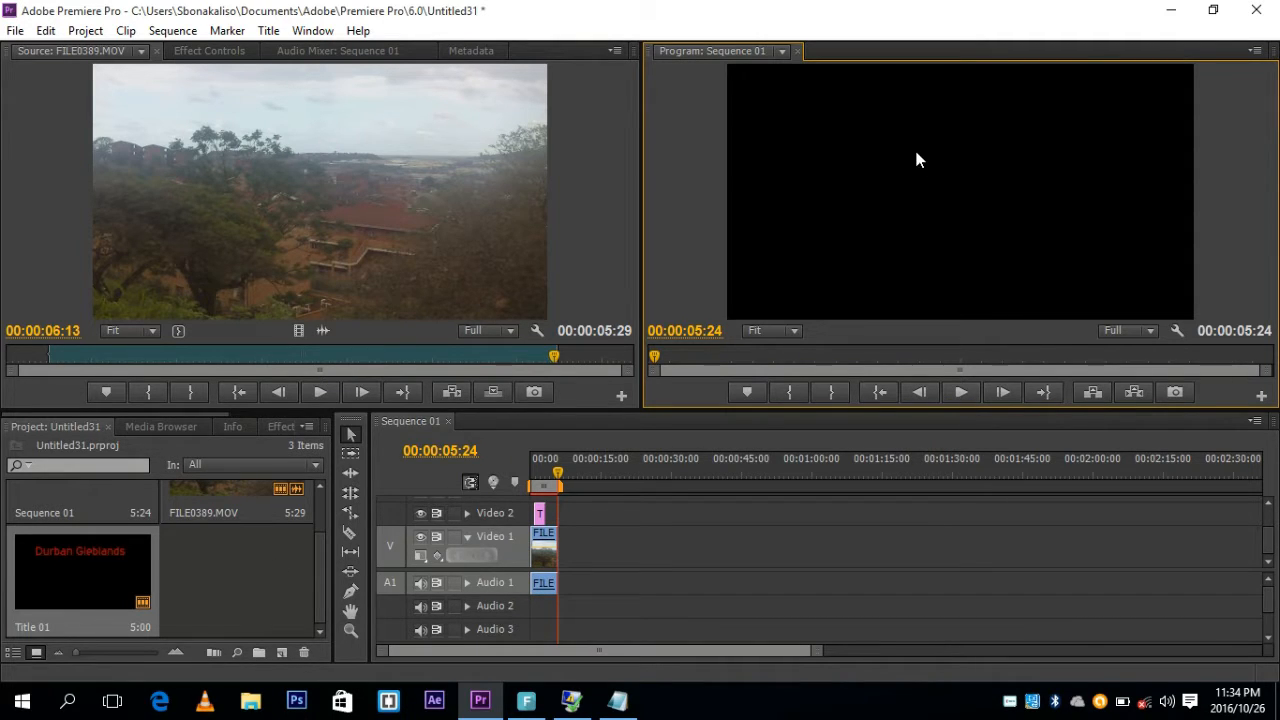
Switch to Notepad and add the line "adding words at the end of video".
{"action": "left_click", "coordinate": [1172, 11]}
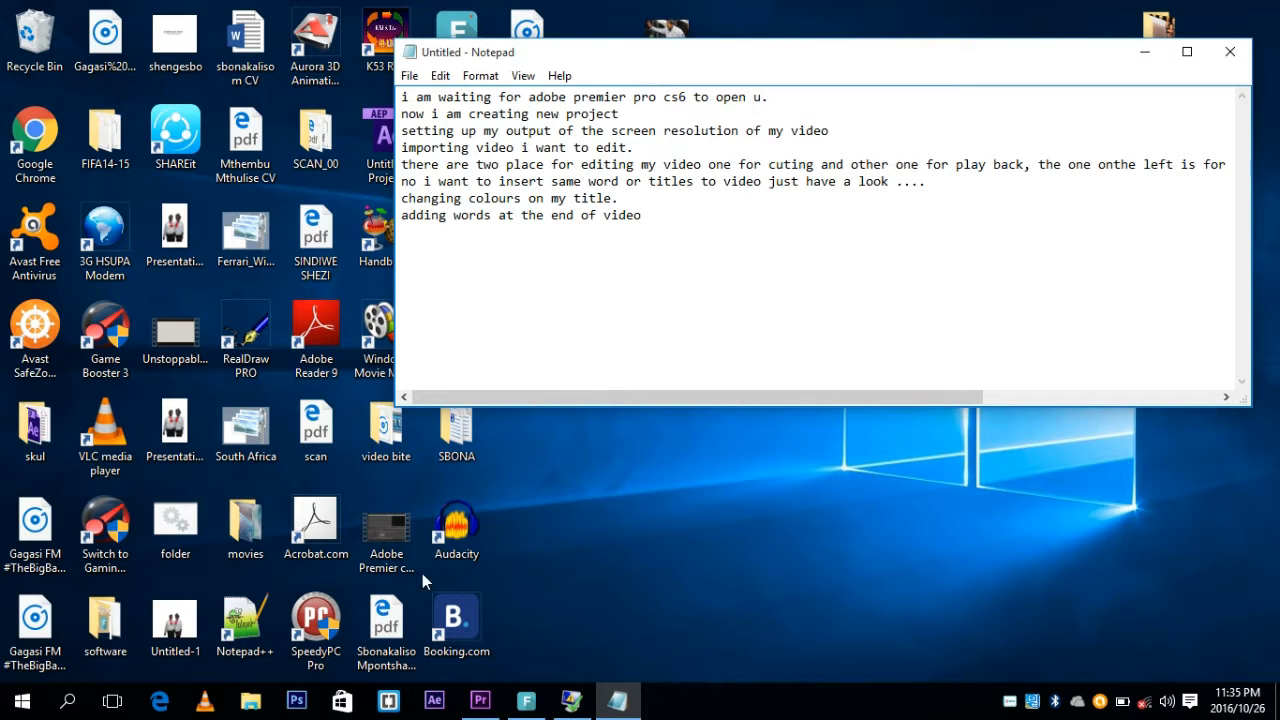
Switch to Premiere Pro and create a default roll title named Title 02 at 720 × 576 and 25 fps.
{"action": "left_click", "coordinate": [480, 700]}
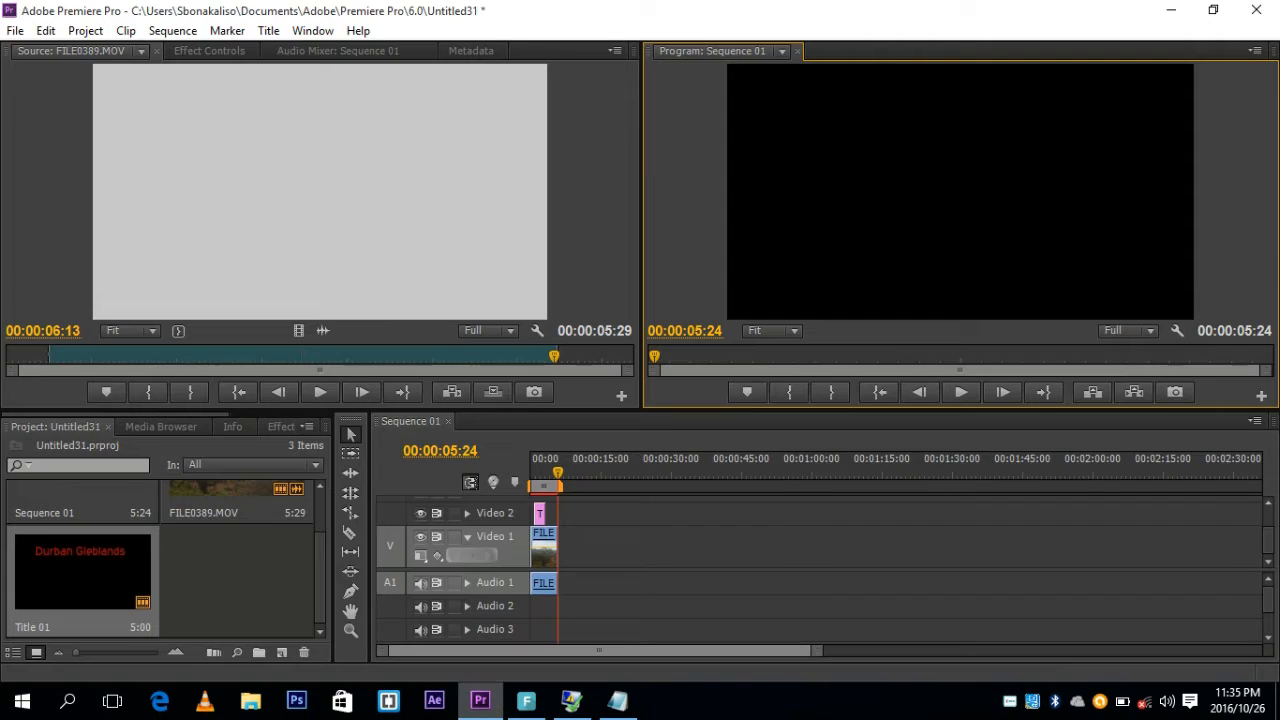
{"action": "left_click", "coordinate": [270, 32]}
{"action": "mouse_move", "coordinate": [343, 57]}
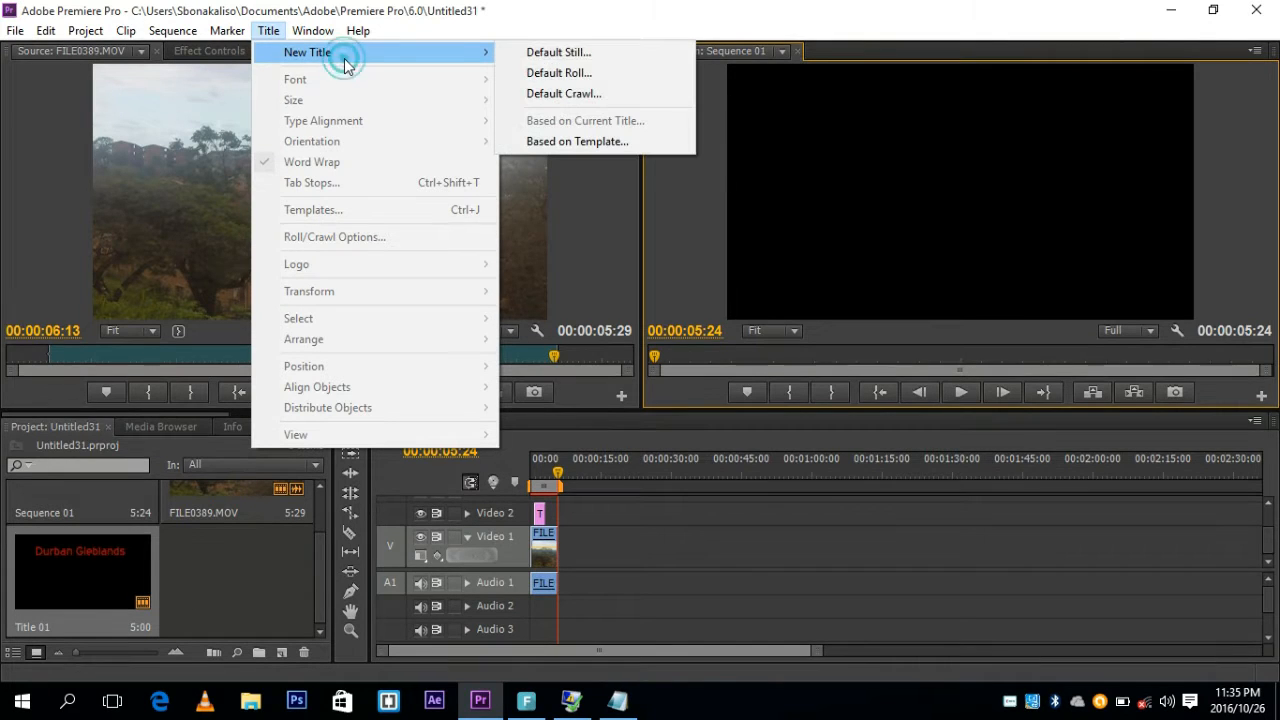
{"action": "left_click", "coordinate": [588, 74]}
{"action": "left_click", "coordinate": [643, 396]}
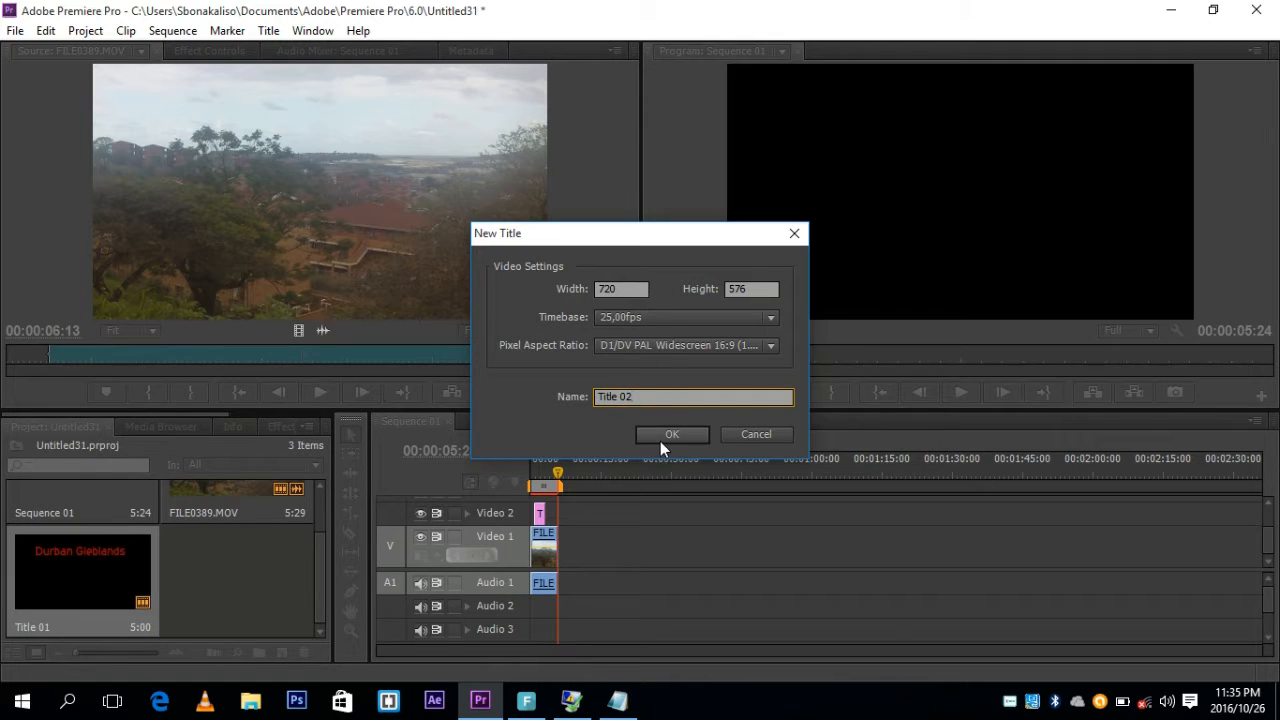
{"action": "left_click", "coordinate": [660, 441]}
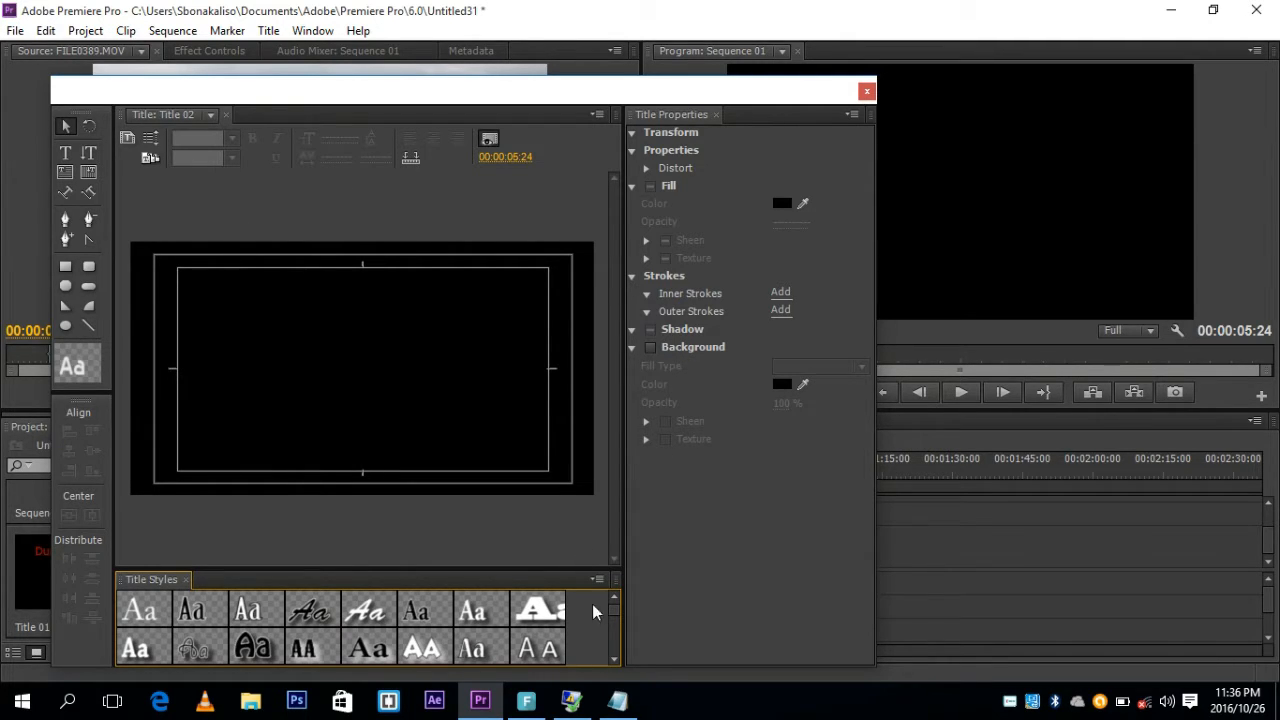
Switch to Notepad and copy all the explanatory lines.
{"action": "left_click", "coordinate": [617, 700]}
{"action": "left_click_drag", "start_coordinate": [652, 215], "coordinate": [401, 80]}
{"action": "right_click", "coordinate": [444, 134]}
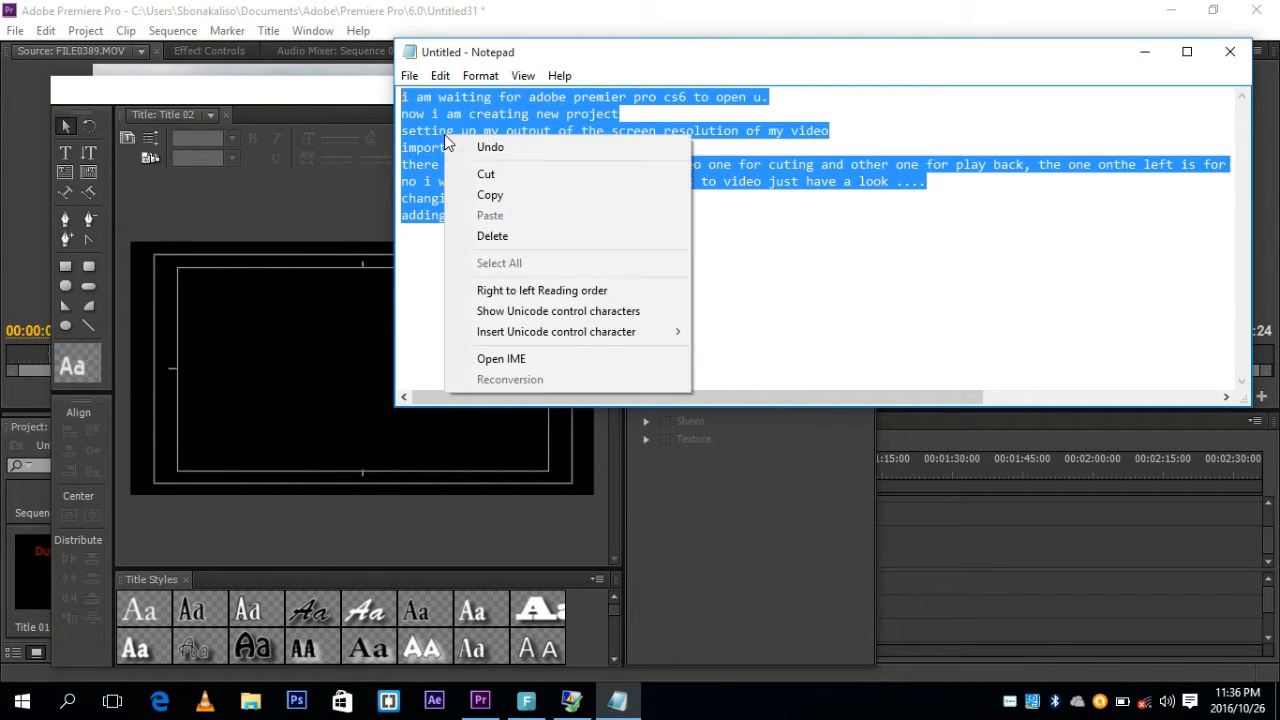
{"action": "left_click", "coordinate": [489, 194]}
Return to Premiere Pro and paste the copied text into the Title 02 frame with the Type tool.
{"action": "left_click", "coordinate": [243, 343]}
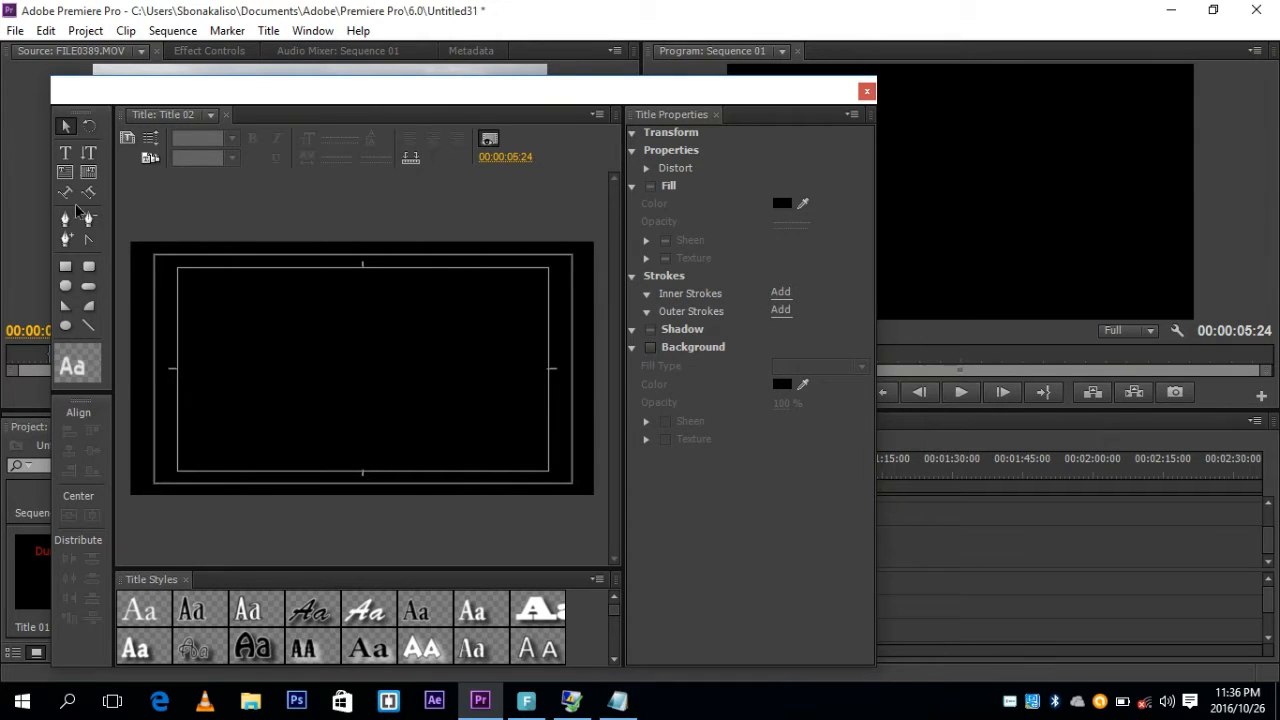
{"action": "left_click", "coordinate": [66, 154]}
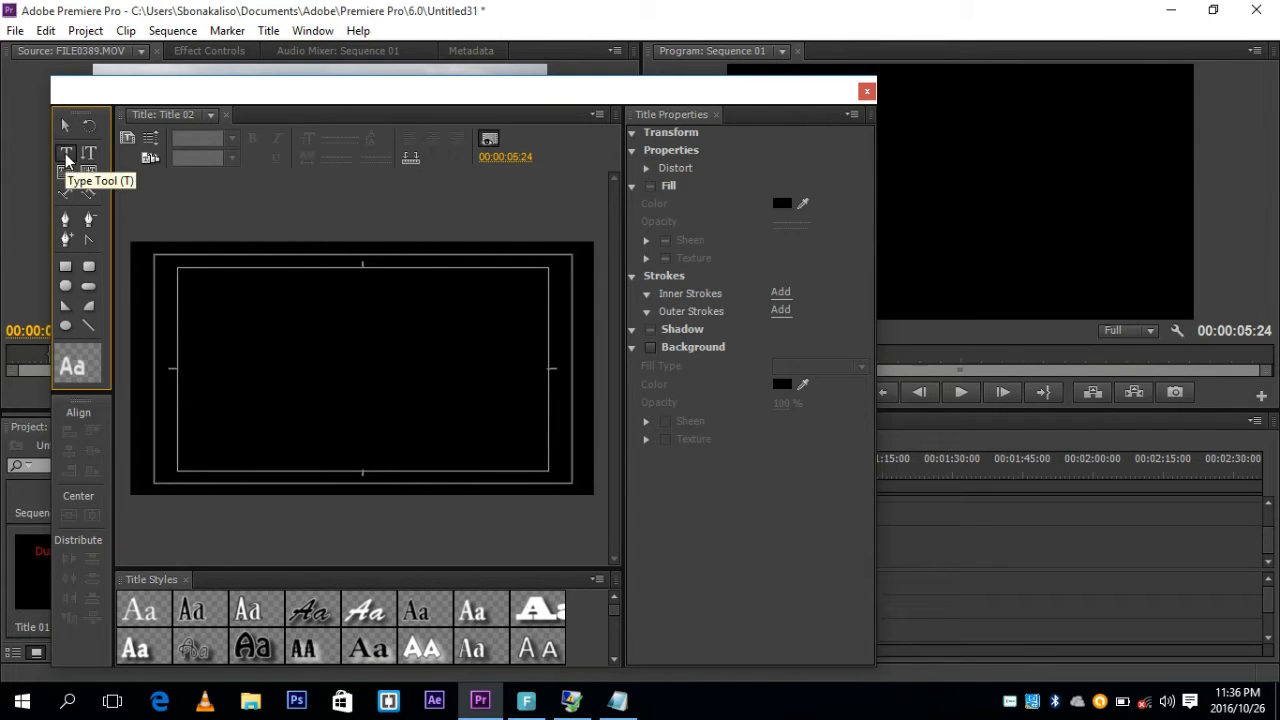
{"action": "left_click", "coordinate": [263, 312]}
{"action": "right_click", "coordinate": [263, 318]}
{"action": "left_click", "coordinate": [300, 317]}
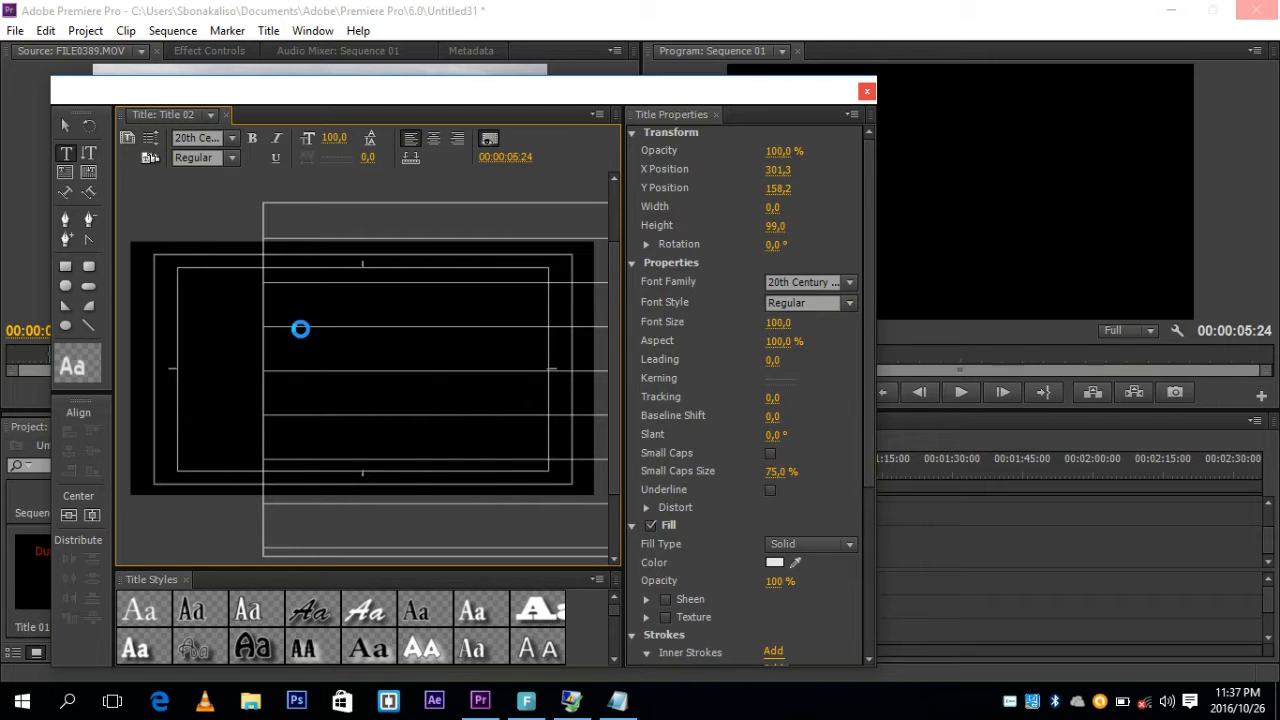
Break the screen-resolution and video-importing sentences in Title 02 into short lines running from "setting up" to "edit.".
{"action": "left_click", "coordinate": [451, 322]}
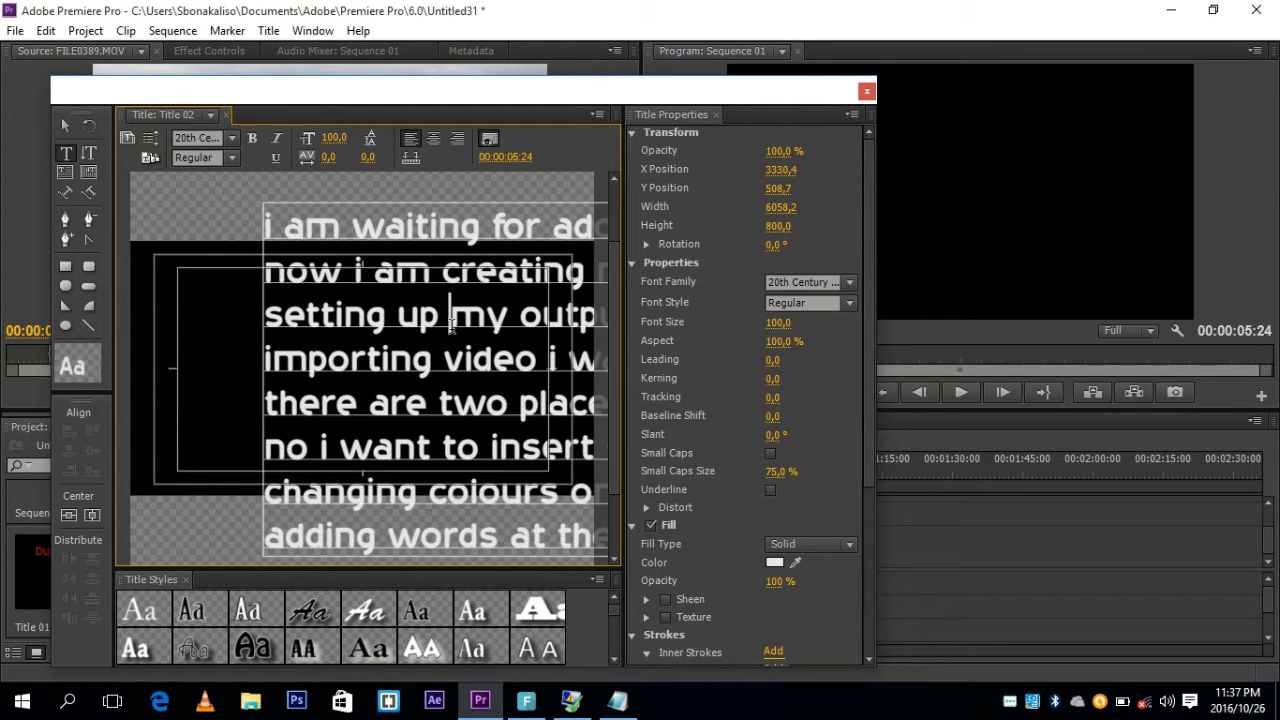
{"action": "key", "text": "Return"}
{"action": "left_click", "coordinate": [502, 347]}
{"action": "key", "text": "Return"}
{"action": "left_click", "coordinate": [474, 391]}
{"action": "key", "text": "Return"}
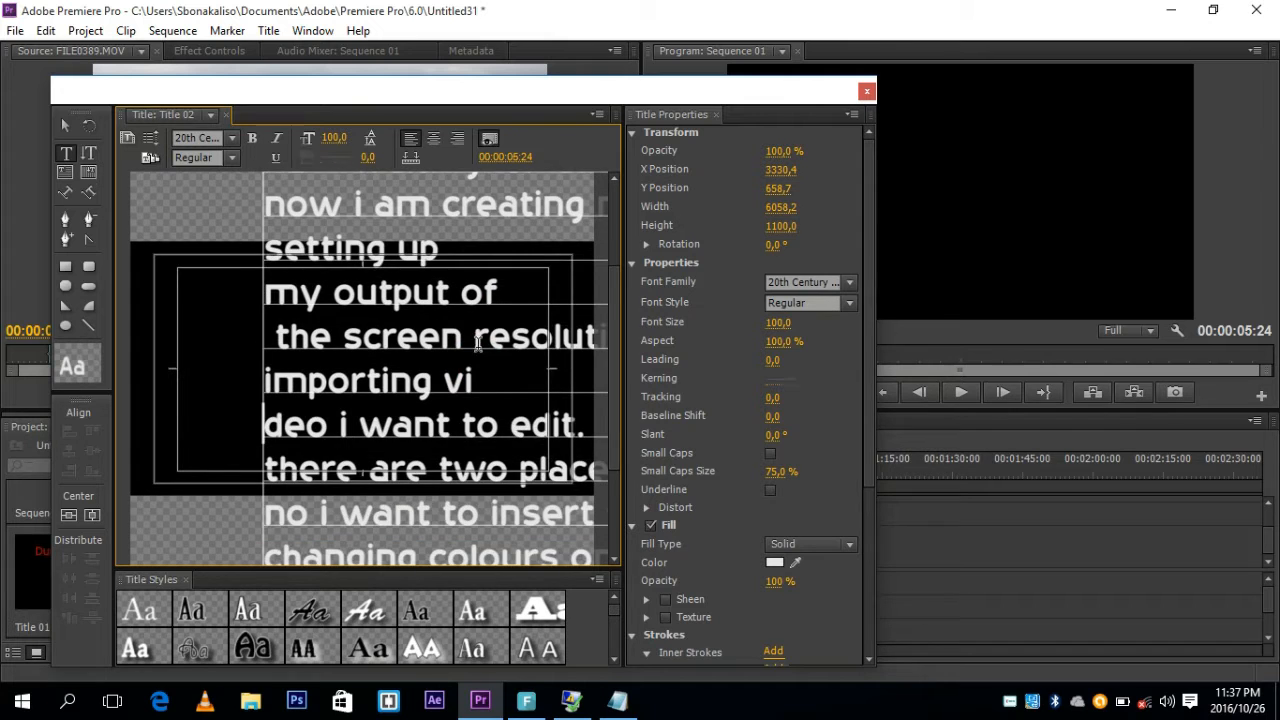
{"action": "left_click", "coordinate": [477, 340]}
{"action": "key", "text": "Return"}
{"action": "left_click", "coordinate": [505, 360]}
{"action": "key", "text": "Return"}
{"action": "left_click", "coordinate": [499, 468]}
{"action": "key", "text": "Return"}
Break the opening two sentences of Title 02 after "waiting", "premier", "now i am" and "creating new".
{"action": "scroll", "coordinate": [616, 312], "scroll_direction": "up", "scroll_amount": 4}
{"action": "left_click", "coordinate": [446, 350]}
{"action": "key", "text": "Return"}
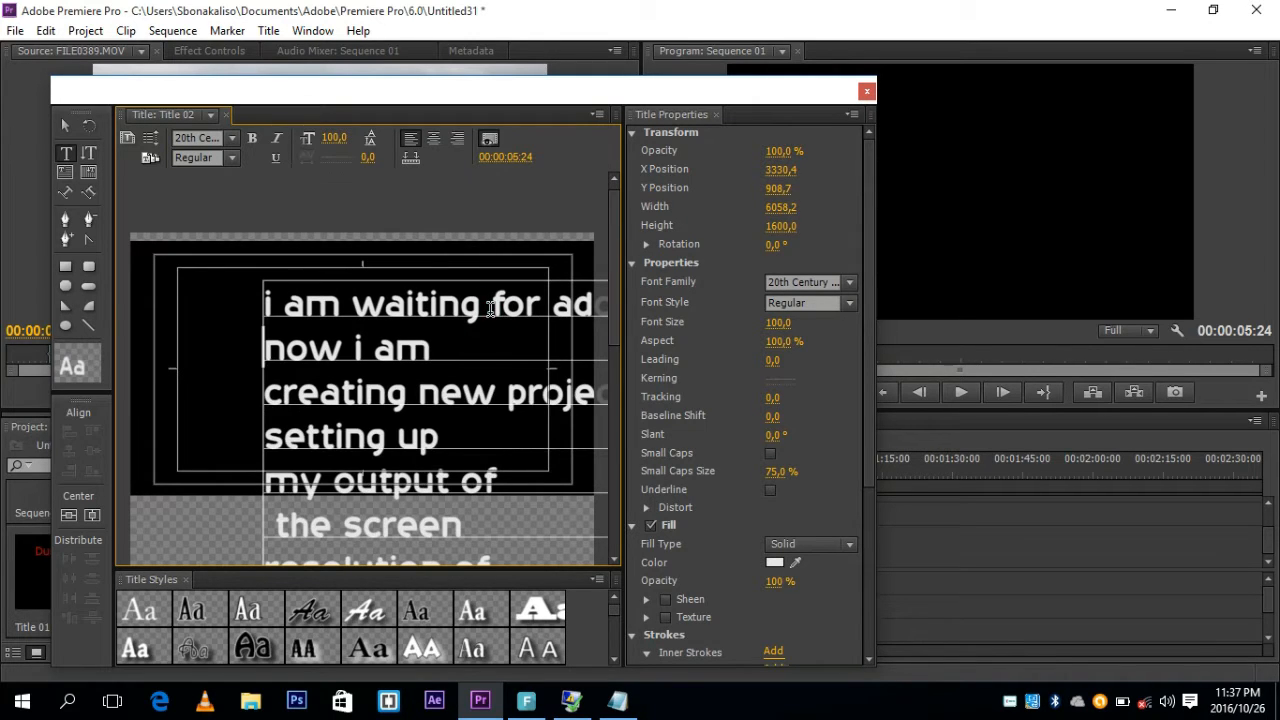
{"action": "left_click", "coordinate": [489, 306]}
{"action": "key", "text": "Return"}
{"action": "left_click", "coordinate": [582, 349]}
{"action": "key", "text": "Return"}
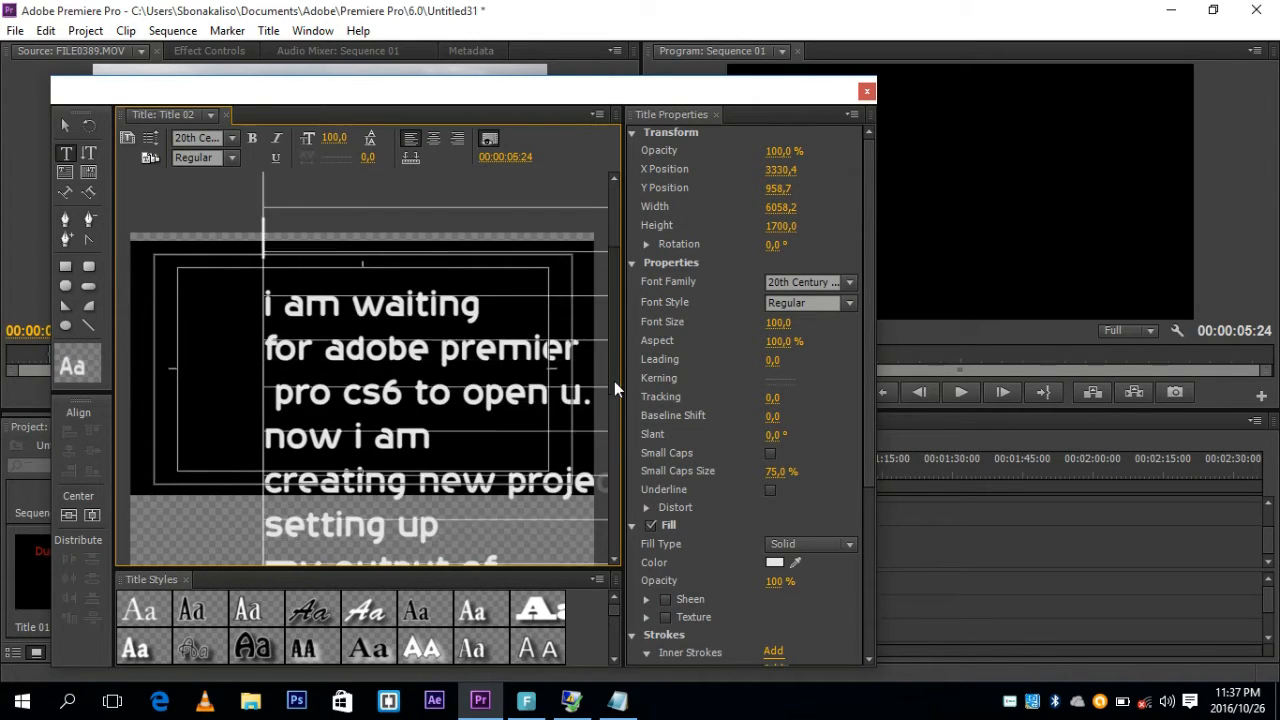
{"action": "scroll", "coordinate": [614, 381], "scroll_direction": "down", "scroll_amount": 4}
{"action": "left_click", "coordinate": [498, 285]}
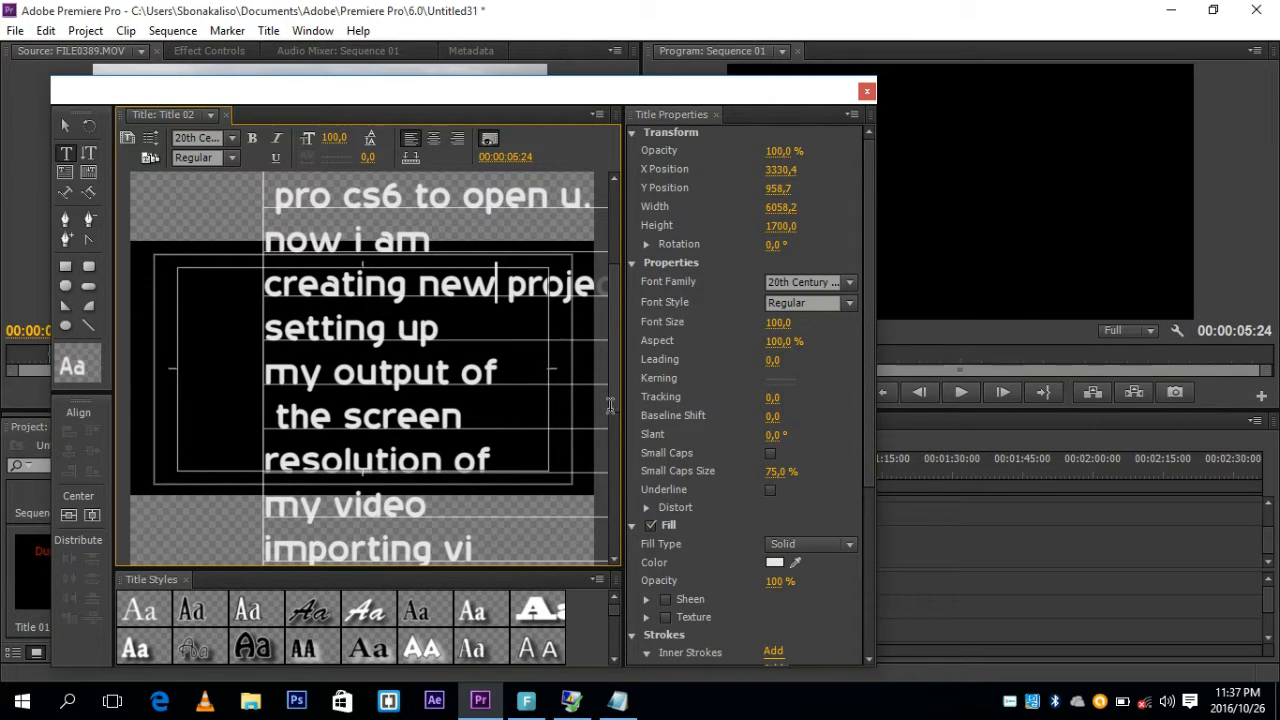
{"action": "key", "text": "Return"}
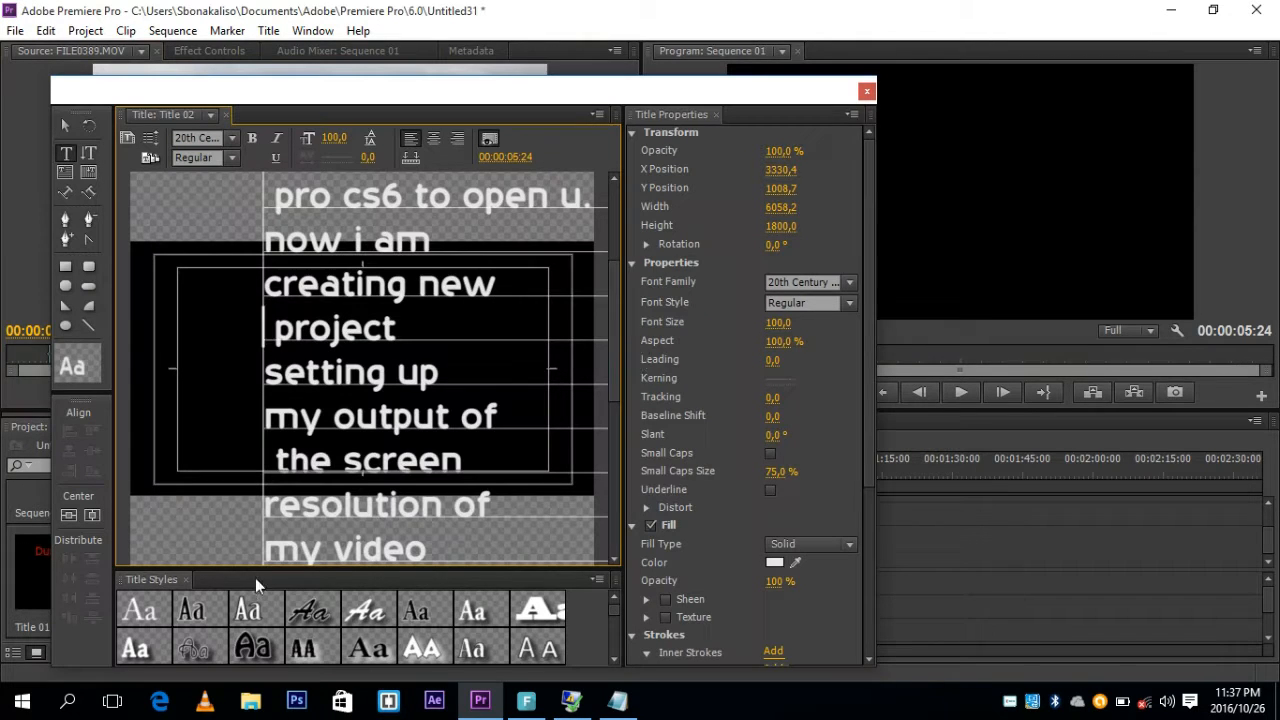
Insert line breaks in Title 02 after "no i want to in", "there are two" and "place for editing".
{"action": "left_click", "coordinate": [615, 323]}
{"action": "left_click_drag", "start_coordinate": [614, 340], "coordinate": [612, 173]}
{"action": "left_click_drag", "start_coordinate": [614, 240], "coordinate": [610, 514]}
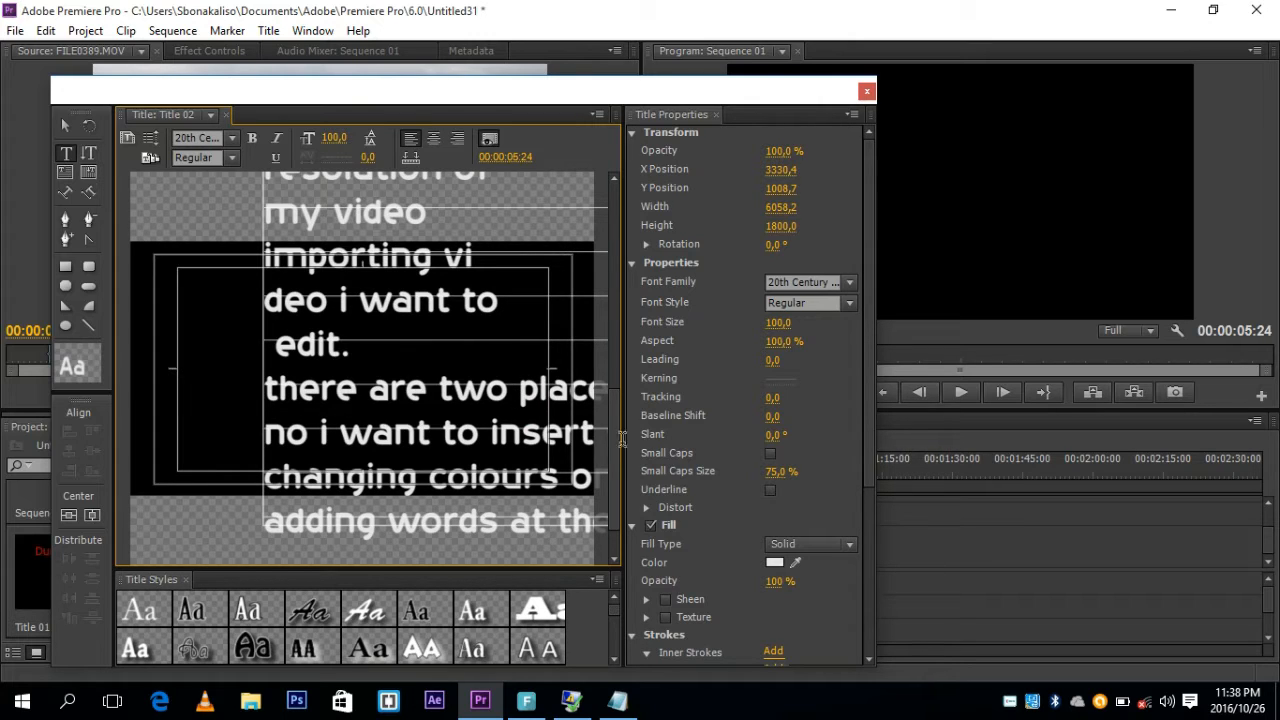
{"action": "scroll", "coordinate": [407, 513], "scroll_direction": "down", "scroll_amount": 1}
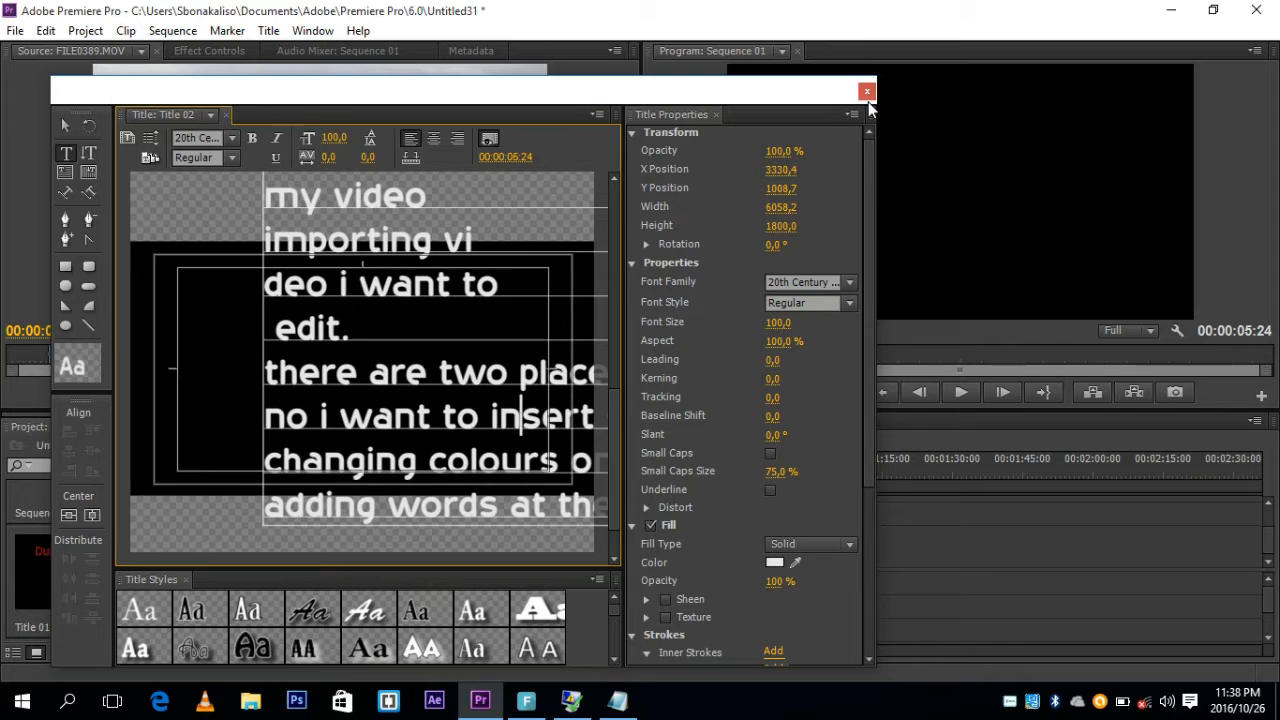
{"action": "key", "text": "Return"}
{"action": "left_click", "coordinate": [515, 372]}
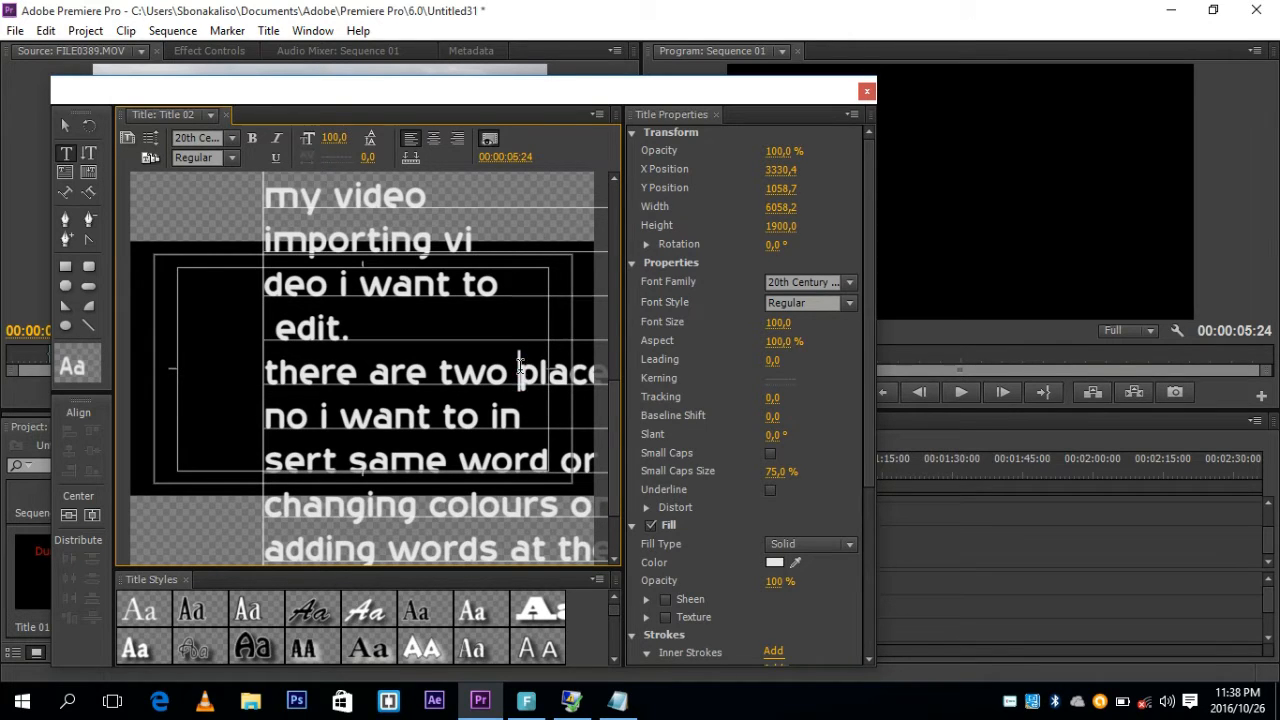
{"action": "key", "text": "Return"}
{"action": "key", "text": "Return"}
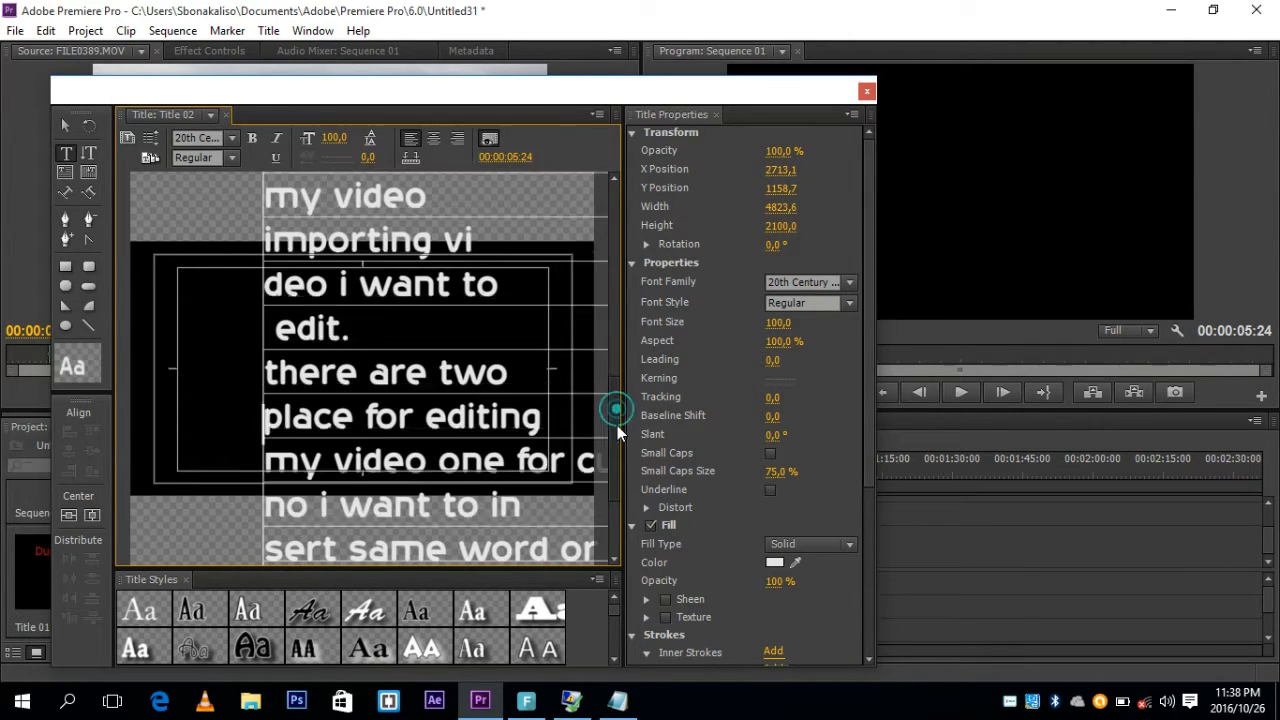
Continue the line breaks in Title 02 after "my video one for", "cuting and other", "one for play back," and "the one onthe left".
{"action": "scroll", "coordinate": [613, 425], "scroll_direction": "down", "scroll_amount": 3}
{"action": "left_click", "coordinate": [576, 284]}
{"action": "key", "text": "Return"}
{"action": "left_click", "coordinate": [560, 330]}
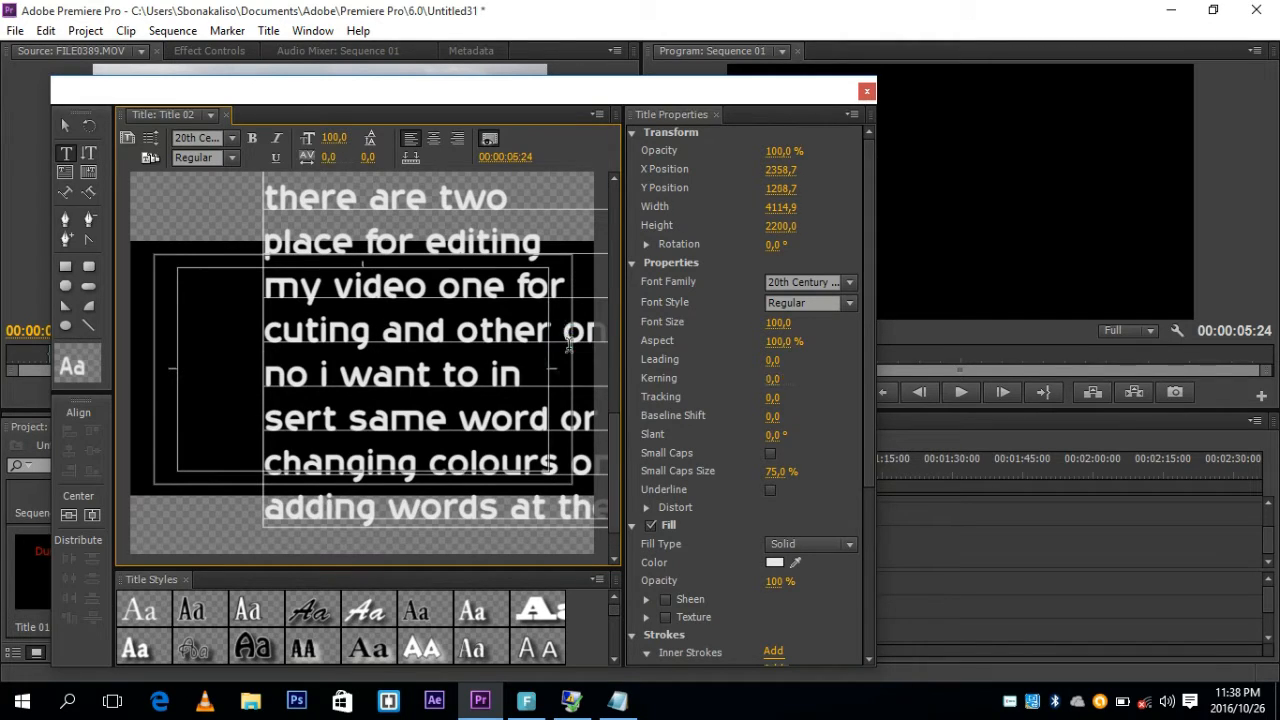
{"action": "key", "text": "Return"}
{"action": "left_click", "coordinate": [584, 379]}
{"action": "key", "text": "Return"}
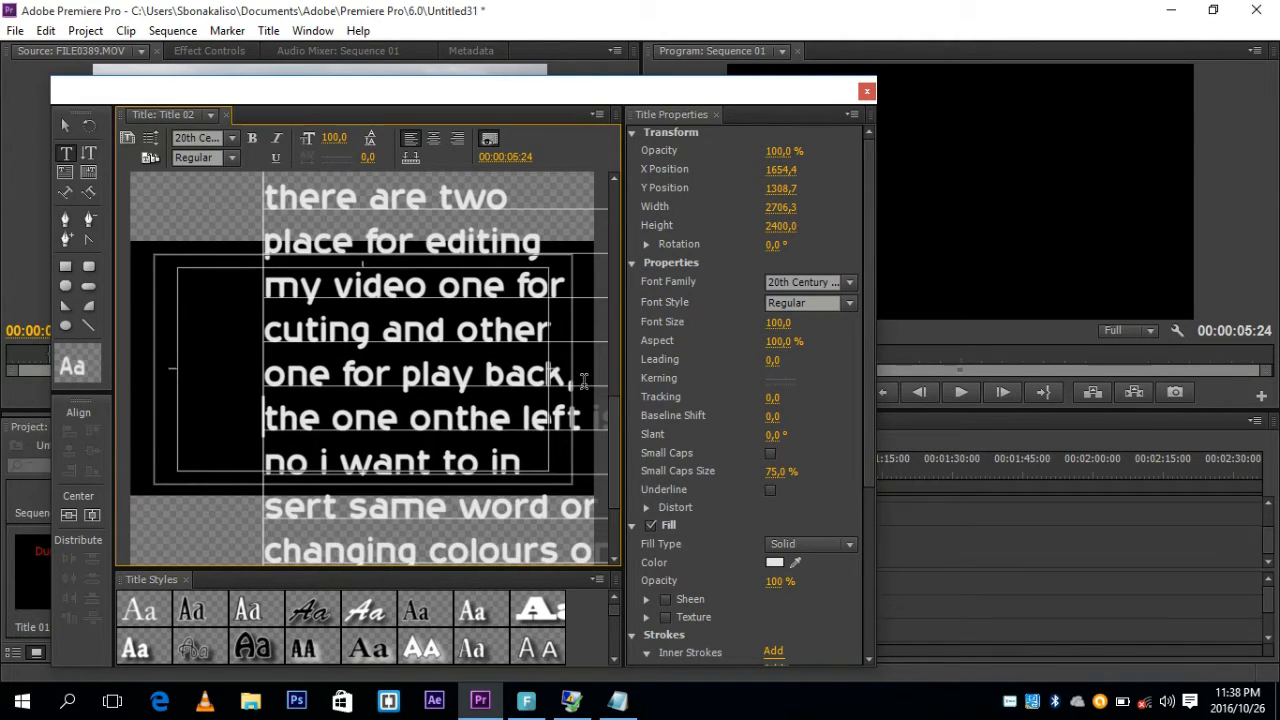
{"action": "key", "text": "Return"}
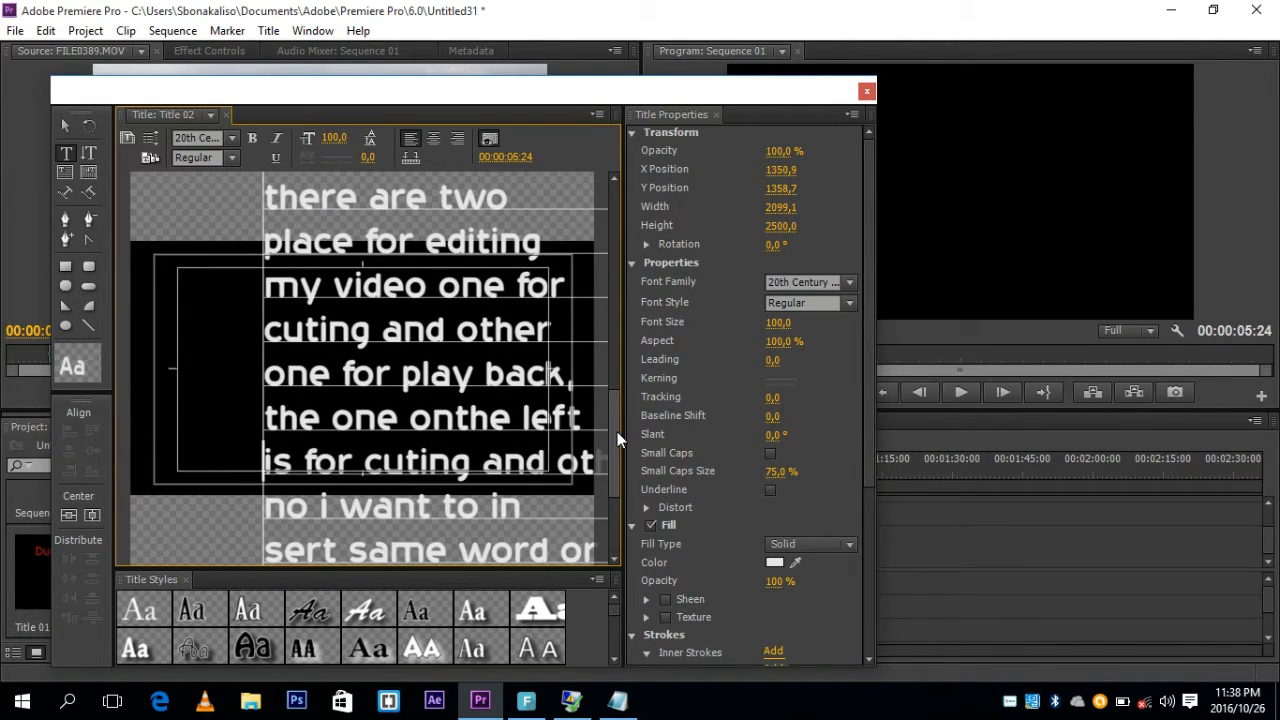
Add line breaks in Title 02 after "is for cuting and", "other on the right" and "sert same word".
{"action": "scroll", "coordinate": [590, 416], "scroll_direction": "down", "scroll_amount": 3}
{"action": "left_click", "coordinate": [558, 280]}
{"action": "key", "text": "Return"}
{"action": "left_click", "coordinate": [578, 314]}
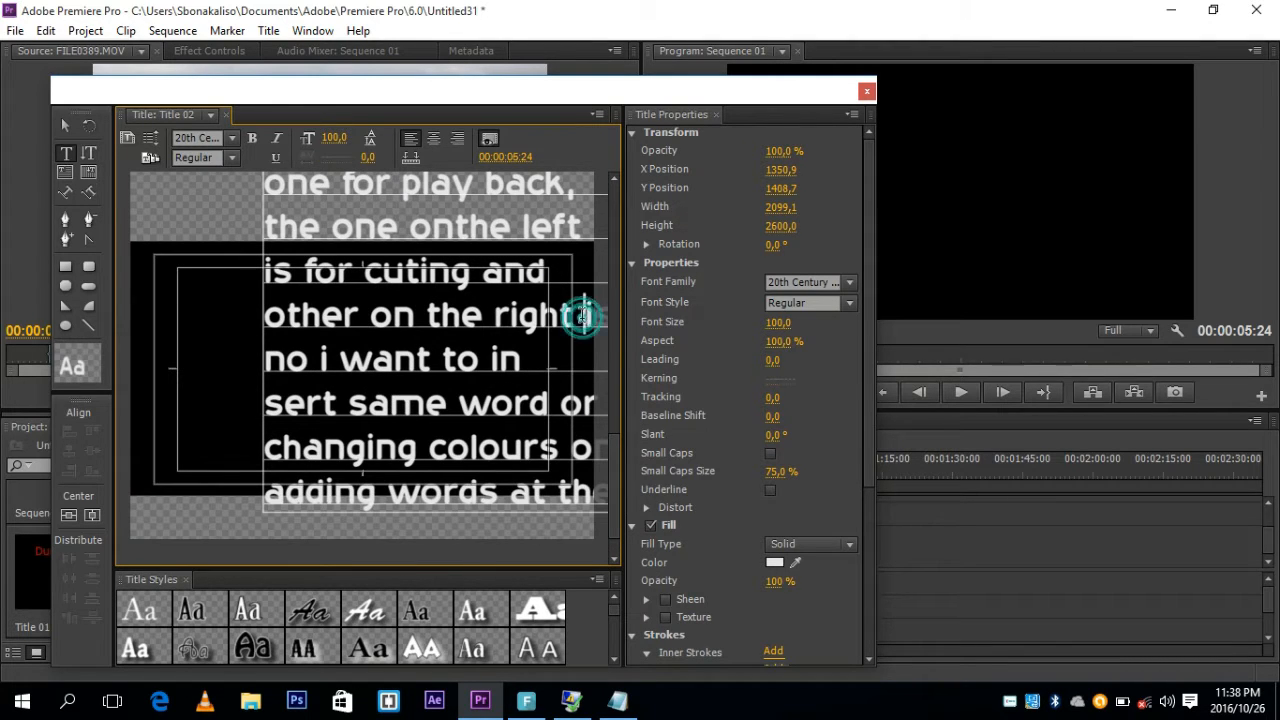
{"action": "key", "text": "Return"}
{"action": "left_click", "coordinate": [558, 462]}
{"action": "key", "text": "Return"}
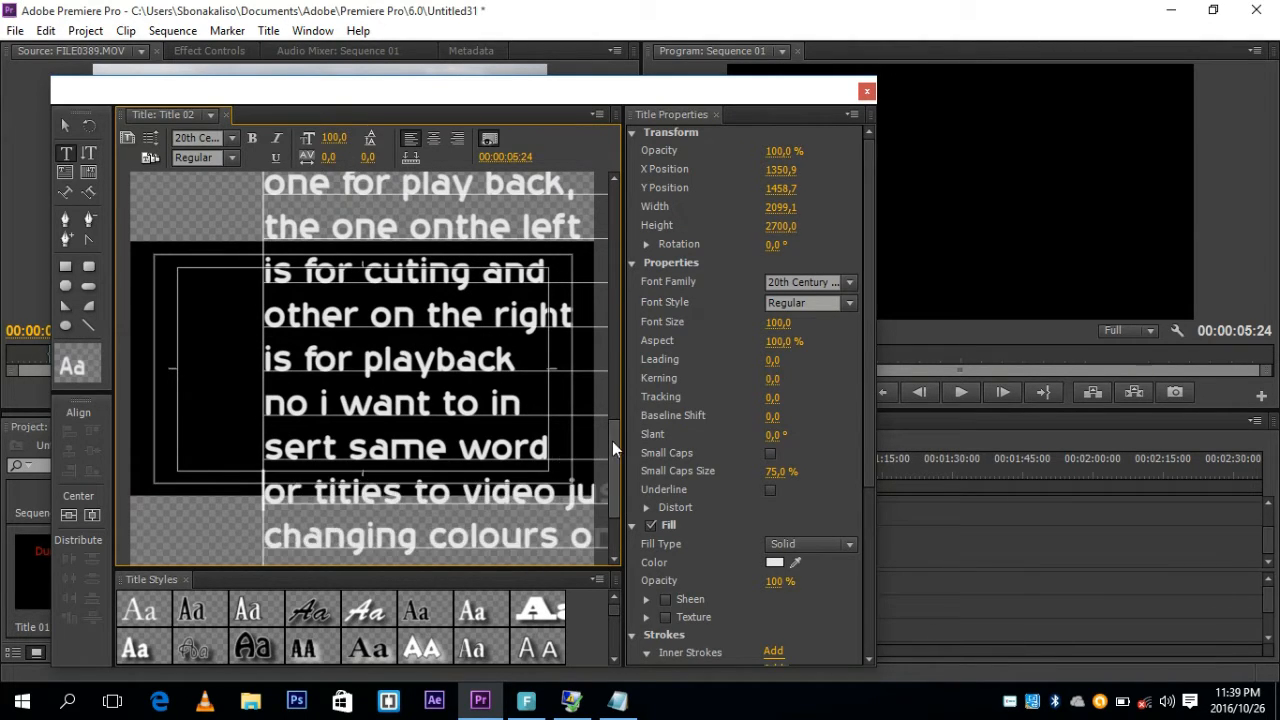
Move the Title 02 text block left with the Selection tool so it starts closer to the left safe margin.
{"action": "left_click_drag", "start_coordinate": [612, 441], "coordinate": [613, 505]}
{"action": "left_click", "coordinate": [65, 125]}
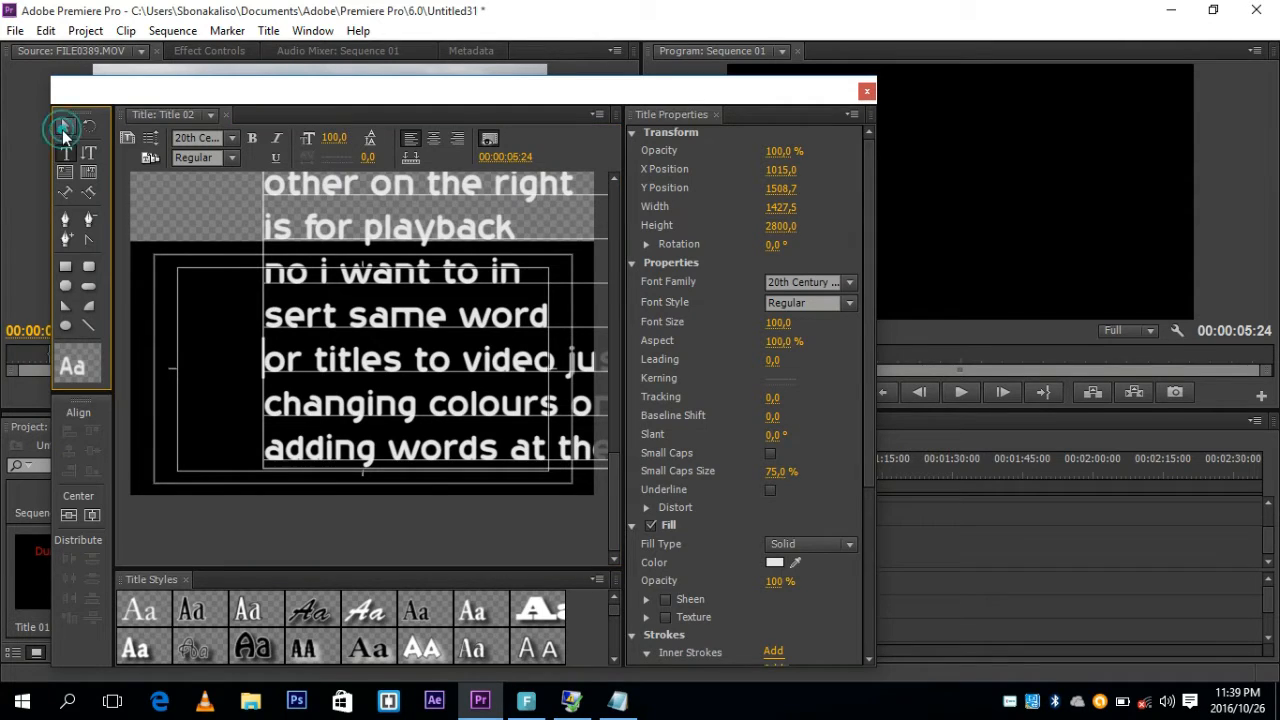
{"action": "left_click_drag", "start_coordinate": [332, 317], "coordinate": [283, 323]}
Break the last lines of Title 02 after "or titles to video", "changing colours" and "adding words at" with the Type tool.
{"action": "left_click", "coordinate": [65, 152]}
{"action": "left_click", "coordinate": [512, 370]}
{"action": "key", "text": "Return"}
{"action": "left_click", "coordinate": [512, 456]}
{"action": "key", "text": "Return"}
{"action": "left_click", "coordinate": [492, 440]}
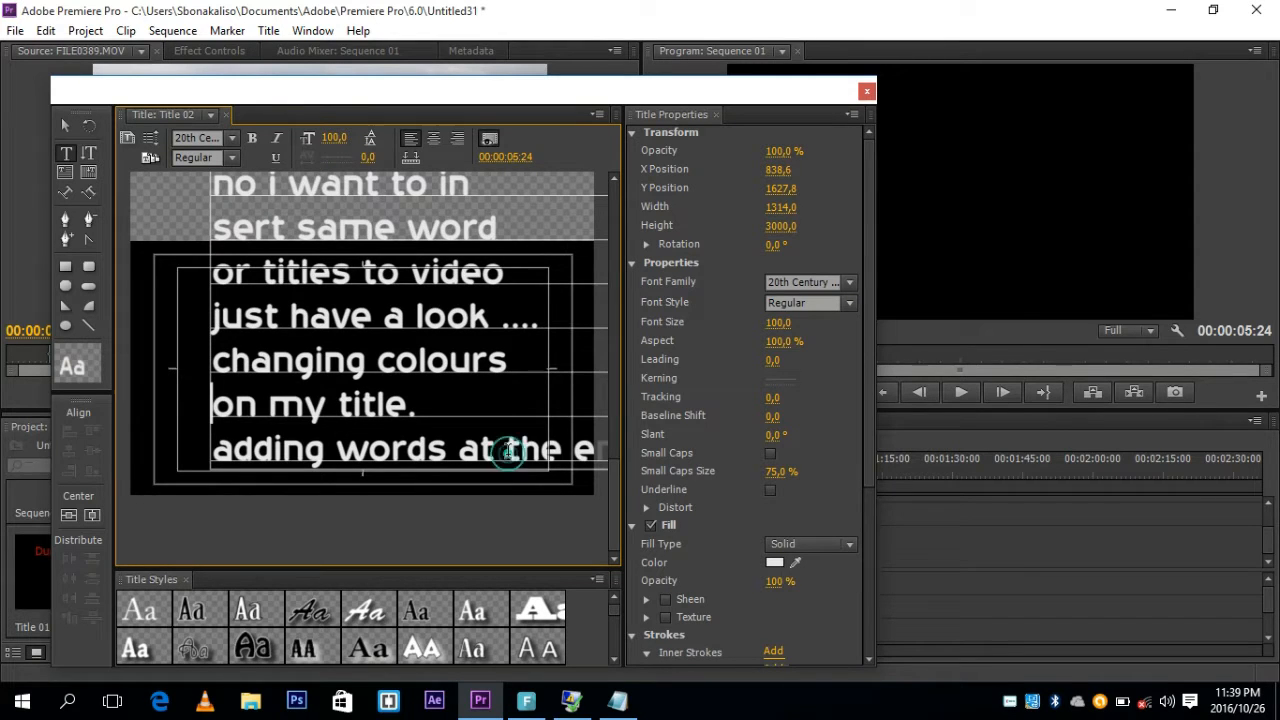
{"action": "key", "text": "Return"}
Close the title editor, place Title 02 directly after the clip on Video 1, and play the sequence from its start.
{"action": "left_click_drag", "start_coordinate": [615, 502], "coordinate": [611, 231]}
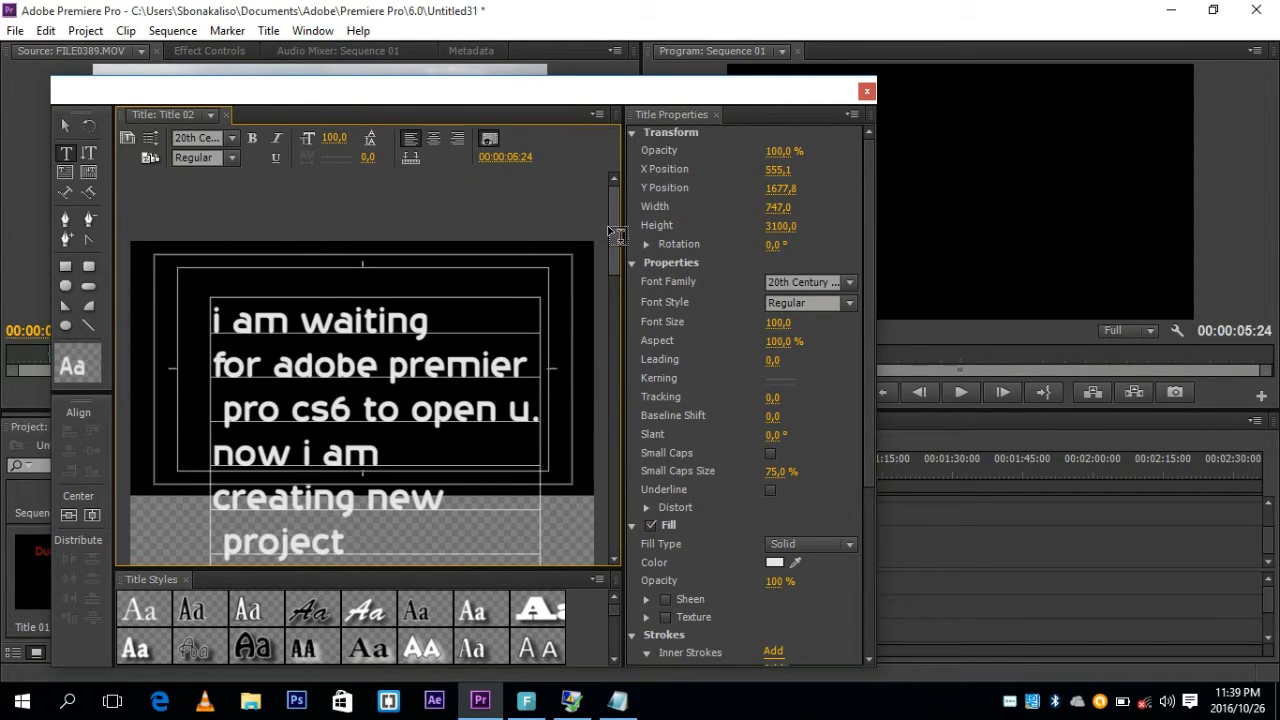
{"action": "left_click", "coordinate": [868, 92]}
{"action": "left_click_drag", "start_coordinate": [274, 594], "coordinate": [566, 572]}
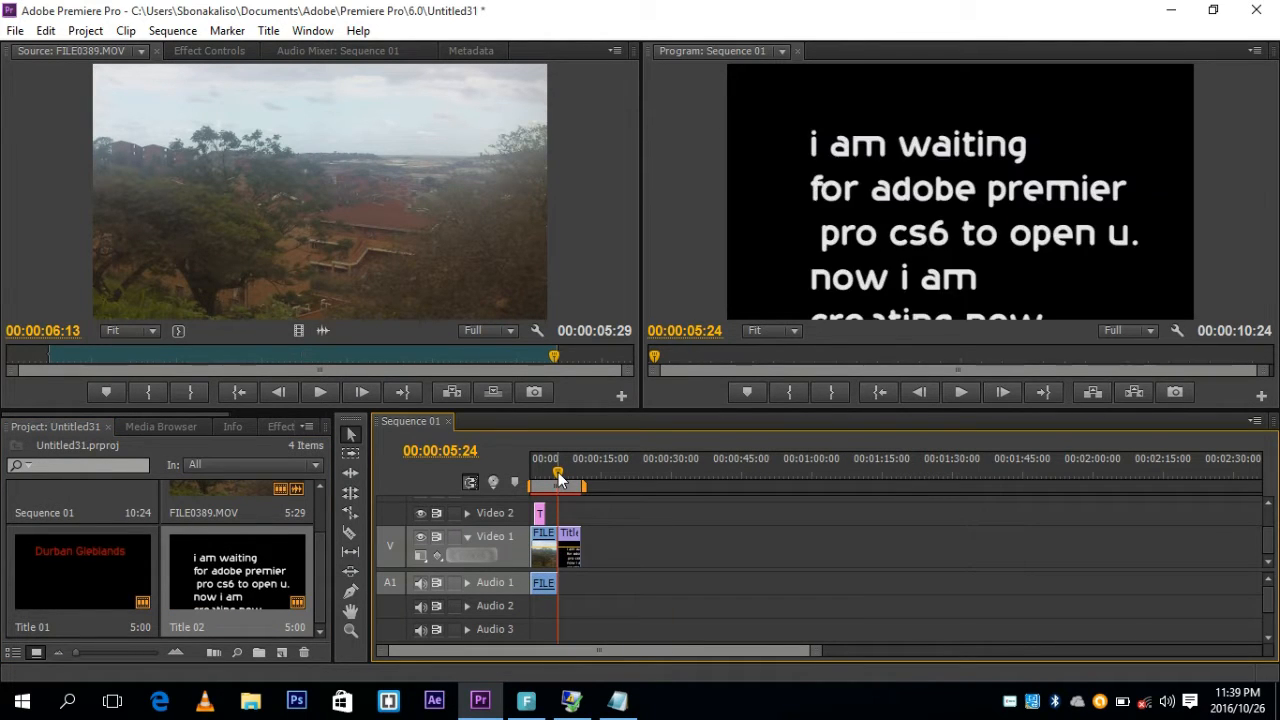
{"action": "left_click_drag", "start_coordinate": [558, 472], "coordinate": [528, 478]}
{"action": "left_click", "coordinate": [970, 391]}
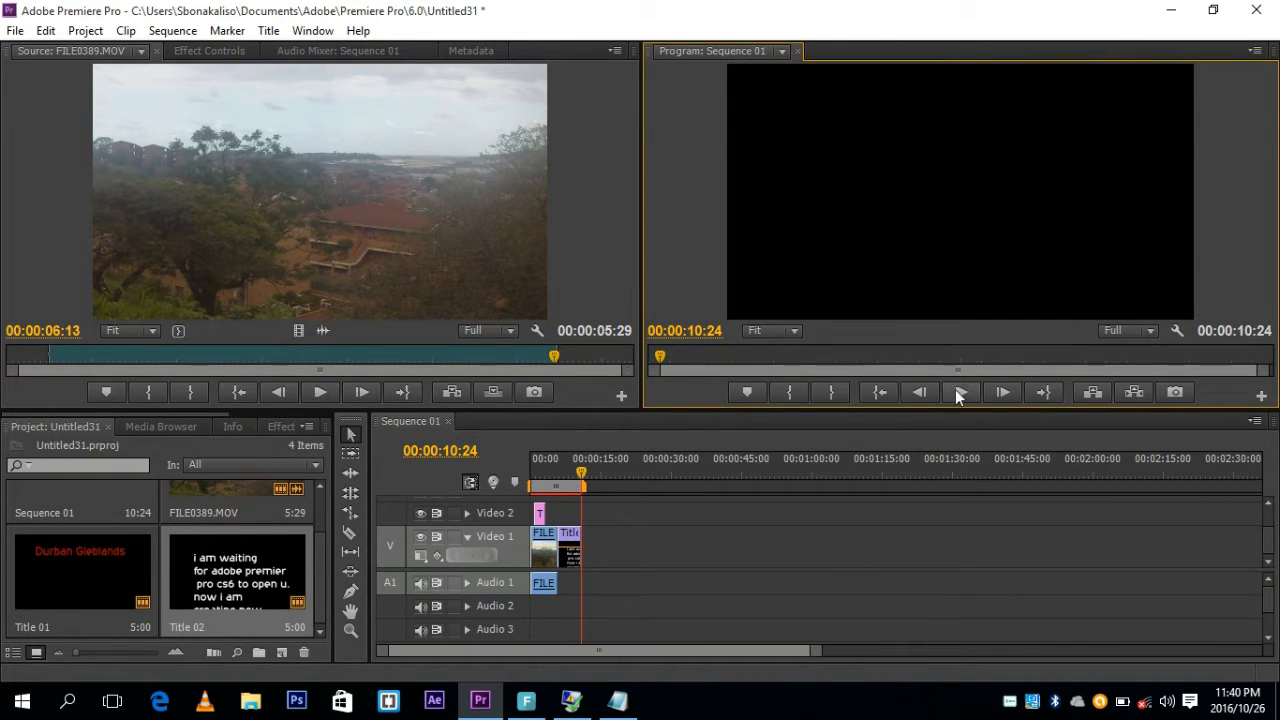
Extend the end of the Title 02 clip on Video 1 to about 00:00:18:04 to slow its roll.
{"action": "left_click_drag", "start_coordinate": [585, 472], "coordinate": [575, 474]}
{"action": "left_click", "coordinate": [580, 551]}
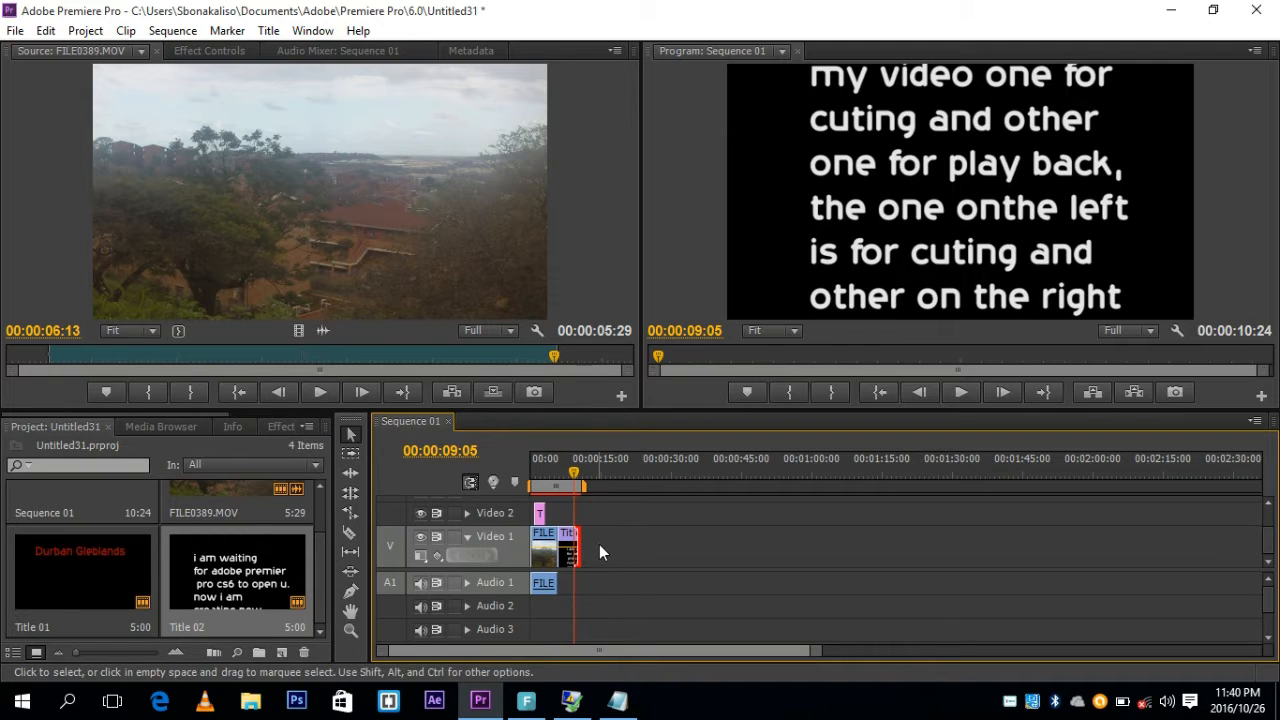
{"action": "left_click_drag", "start_coordinate": [588, 544], "coordinate": [619, 544]}
Preview the sequence from near its start, shorten Title 02 to end at about 00:00:16:14, and return the playhead to 00:00:00:00.
{"action": "left_click_drag", "start_coordinate": [576, 473], "coordinate": [534, 488]}
{"action": "left_click", "coordinate": [965, 393]}
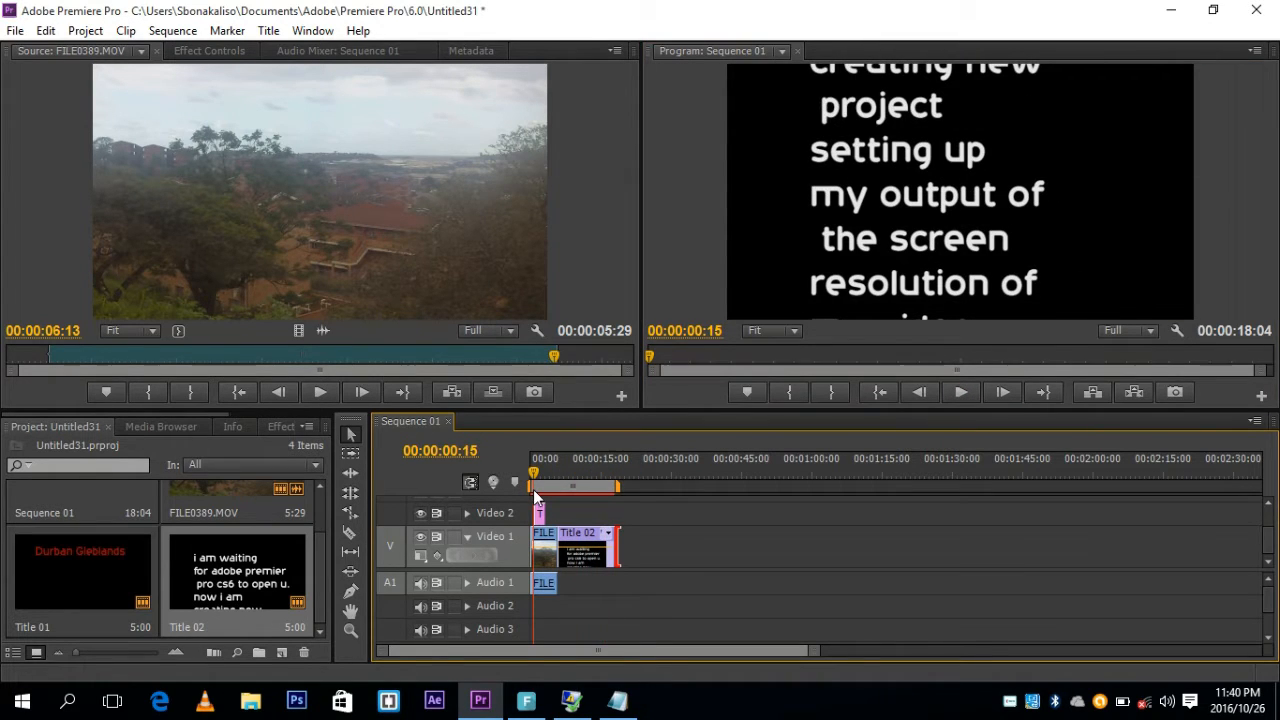
{"action": "left_click_drag", "start_coordinate": [619, 544], "coordinate": [611, 545]}
{"action": "left_click_drag", "start_coordinate": [534, 476], "coordinate": [508, 480]}
Switch to Notepad and add the line "i think you will learn alot about this basic things about premier pro cs6".
{"action": "left_click", "coordinate": [617, 700]}
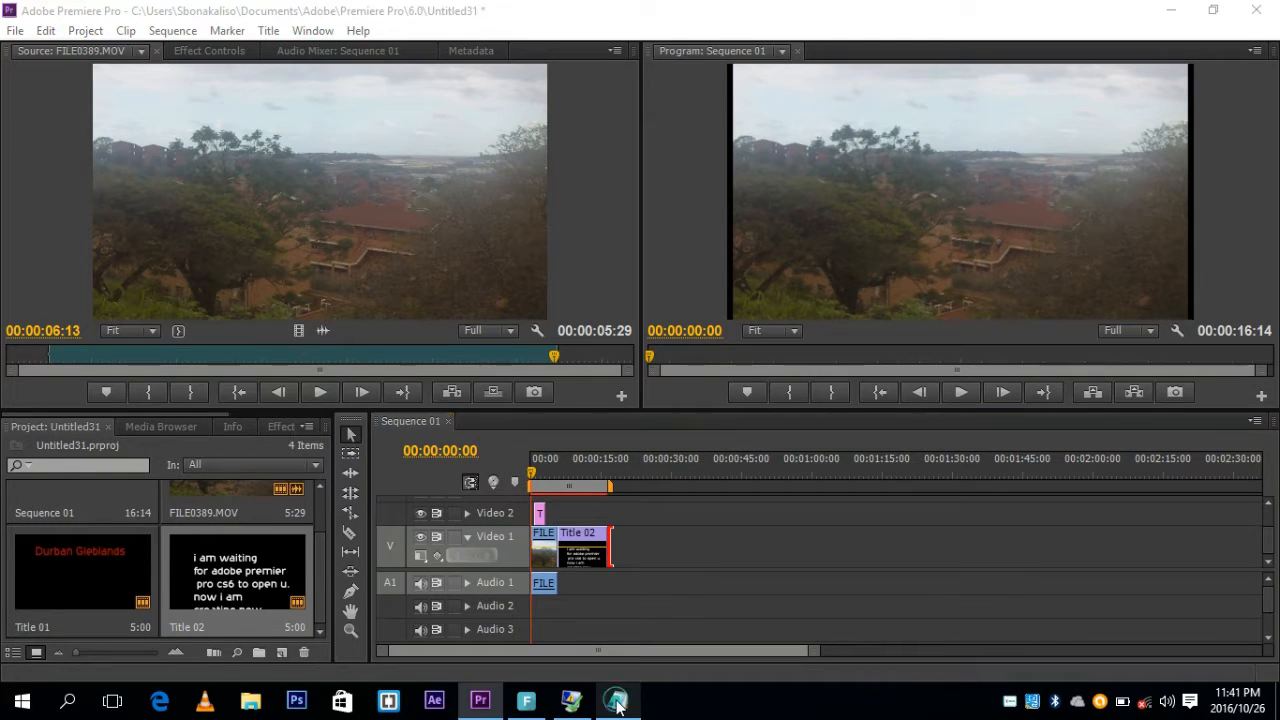
{"action": "left_click", "coordinate": [658, 240]}
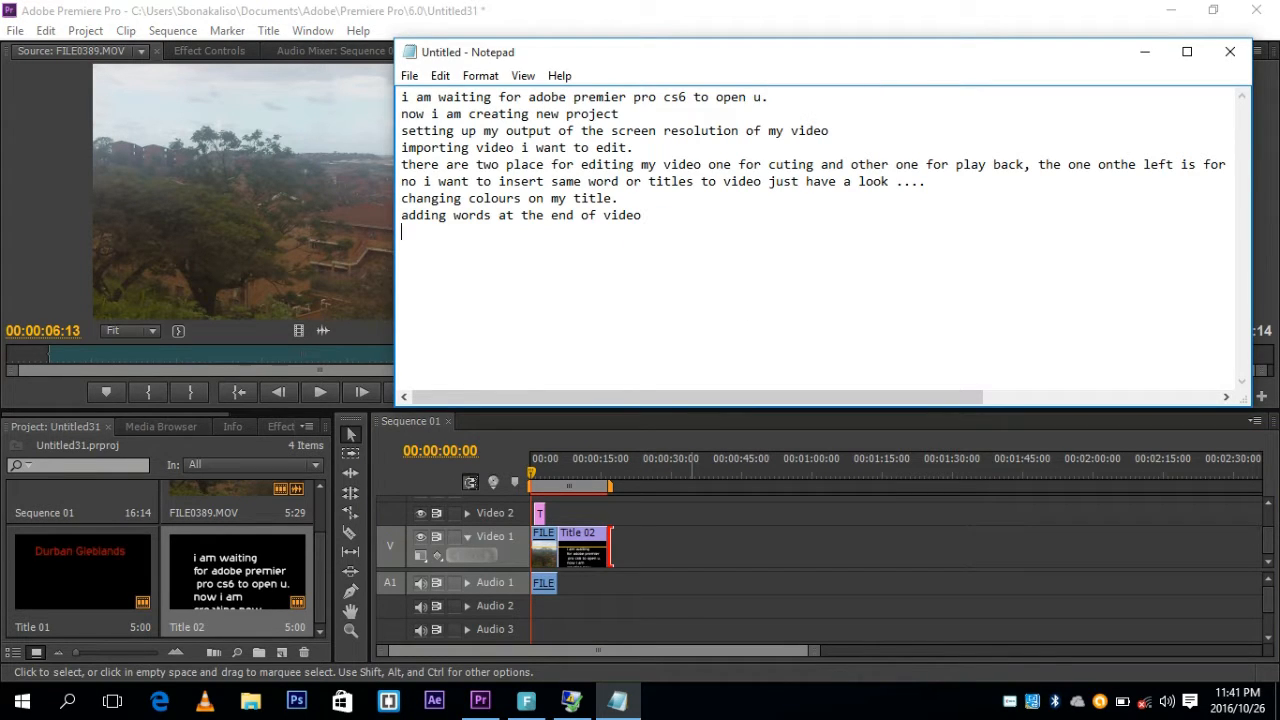
{"action": "type", "text": "i think"}
{"action": "type", "text": "wi"}
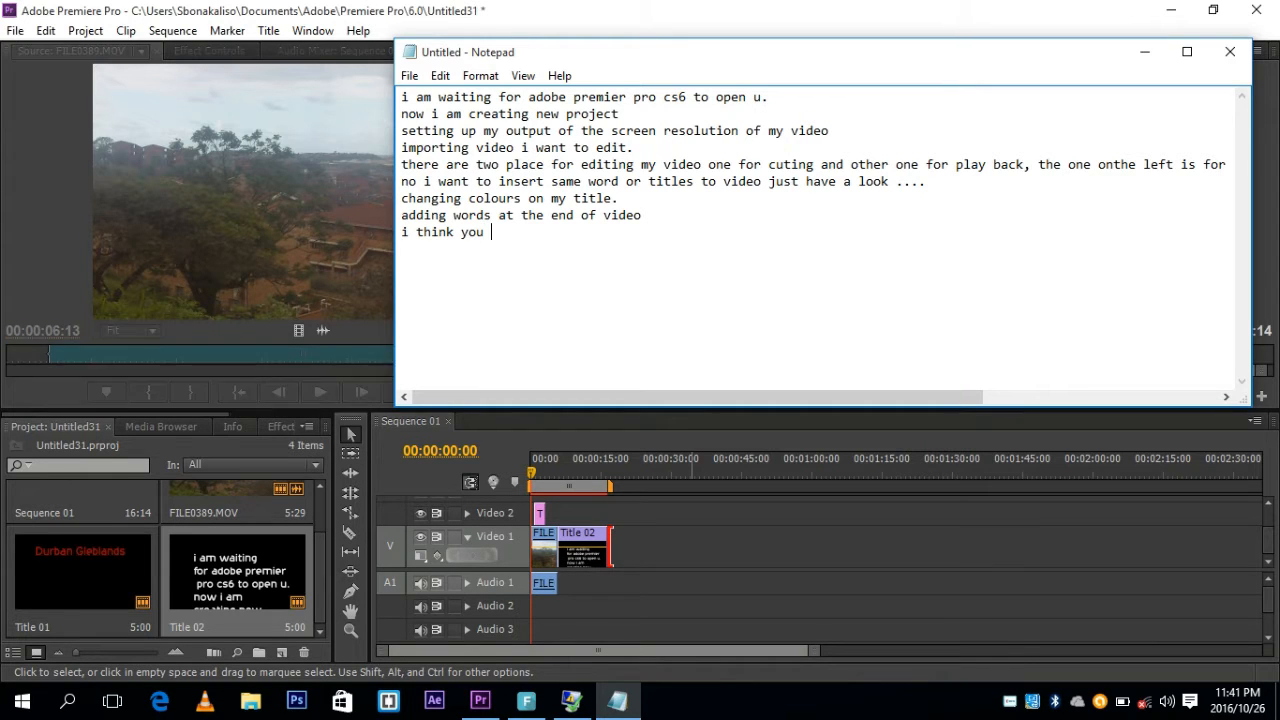
{"action": "type", "text": "ll"}
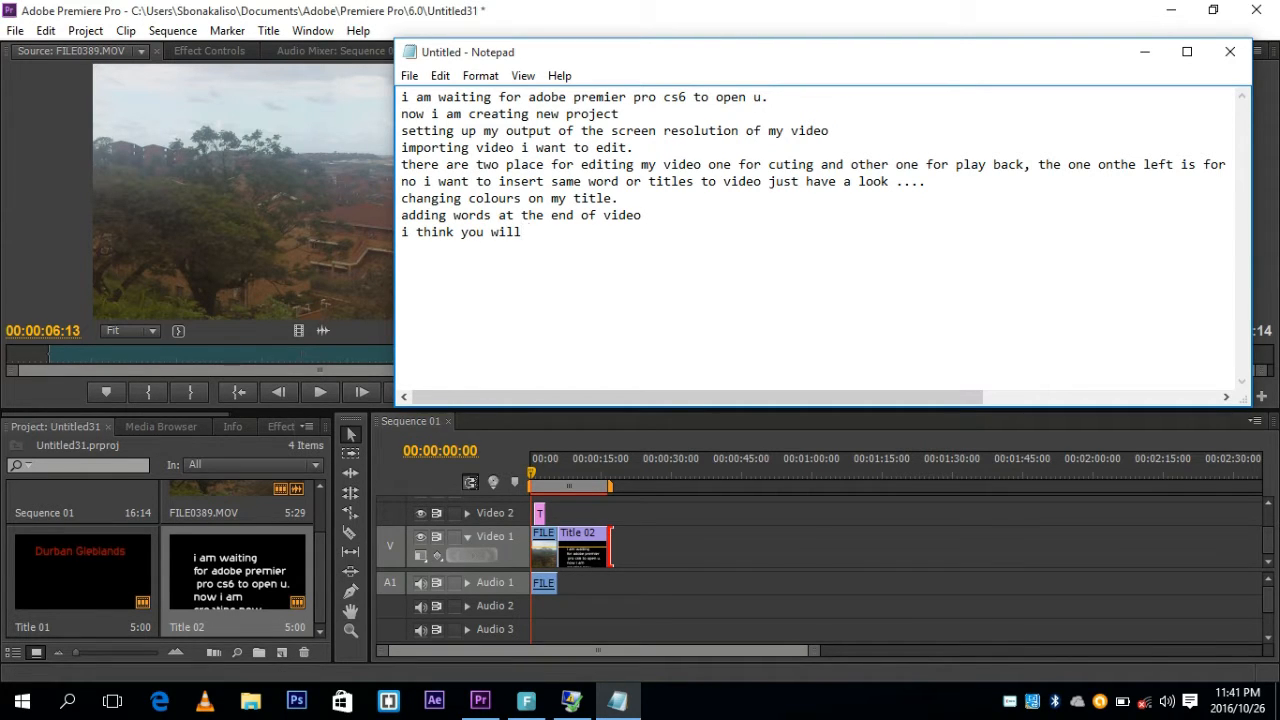
{"action": "type", "text": " learn alot about this basic thing"}
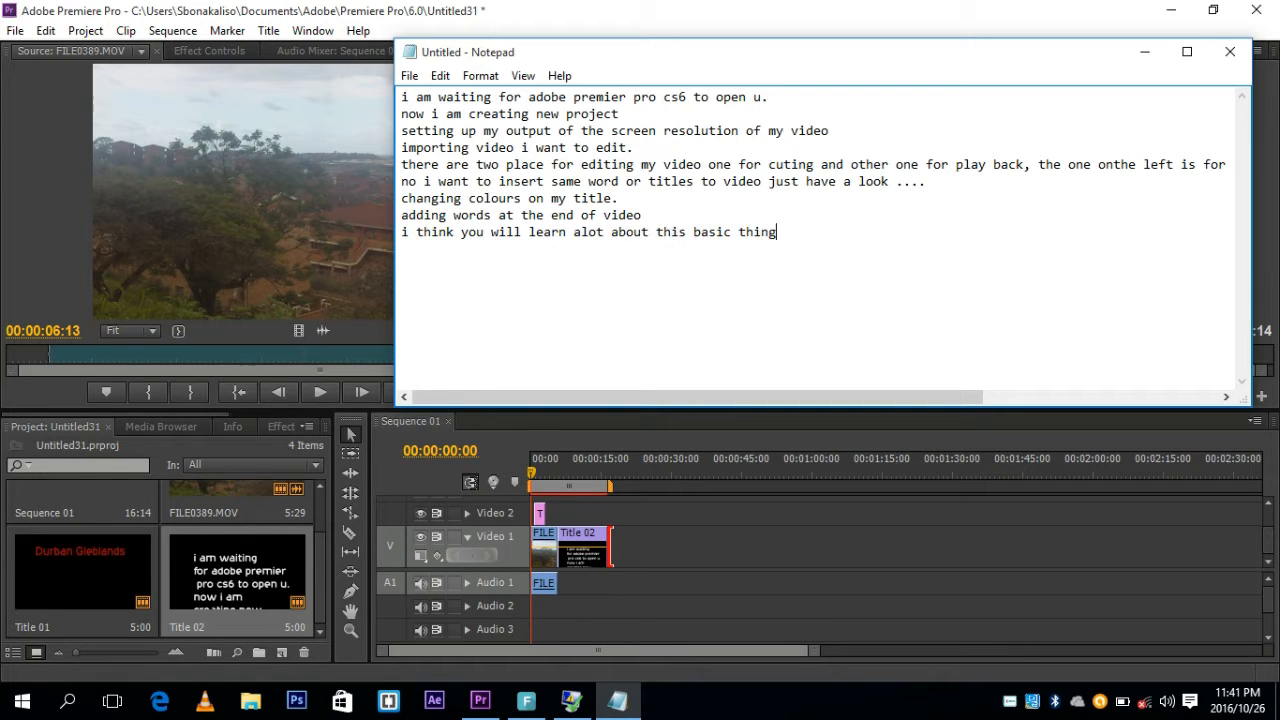
{"action": "type", "text": "s about premier pro cs6"}
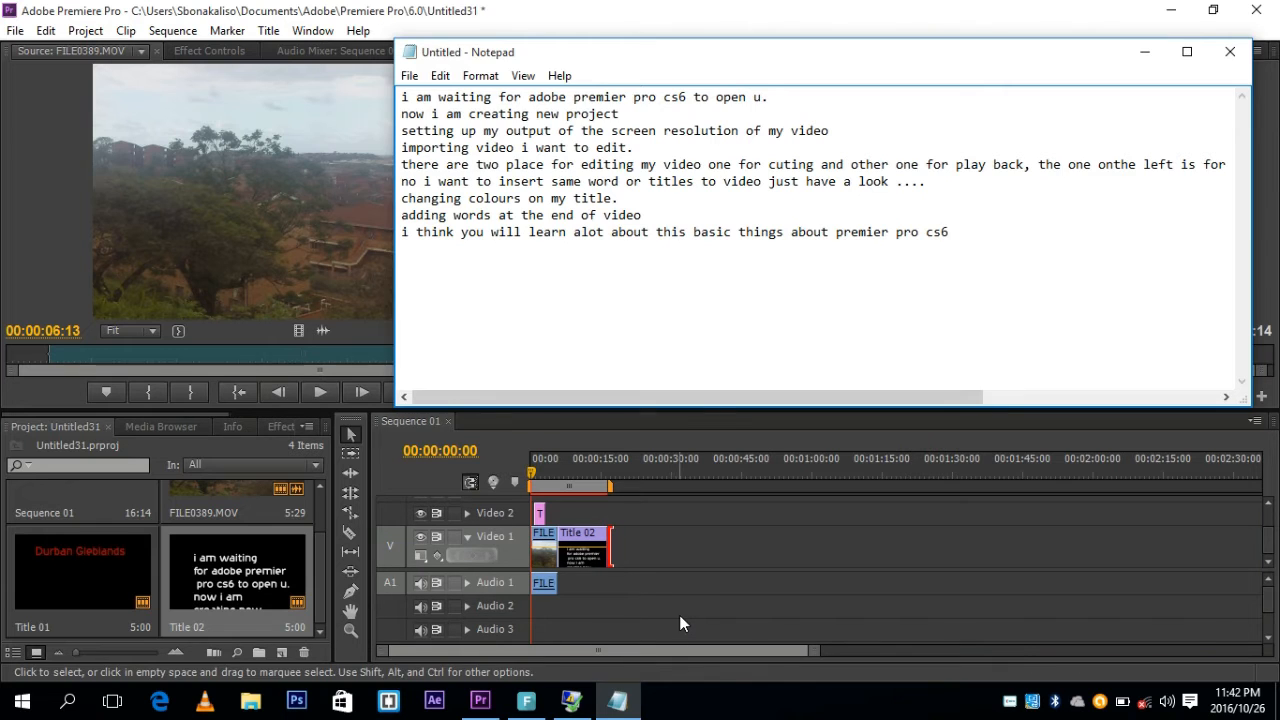
Return to Premiere Pro with the playhead at the sequence start and export Sequence 01 as the media file Sequence 01.avi.
{"action": "left_click", "coordinate": [679, 615]}
{"action": "mouse_move", "coordinate": [539, 474]}
{"action": "left_mouse_down"}
{"action": "mouse_move", "coordinate": [600, 491]}
{"action": "mouse_move", "coordinate": [522, 486]}
{"action": "left_mouse_up"}
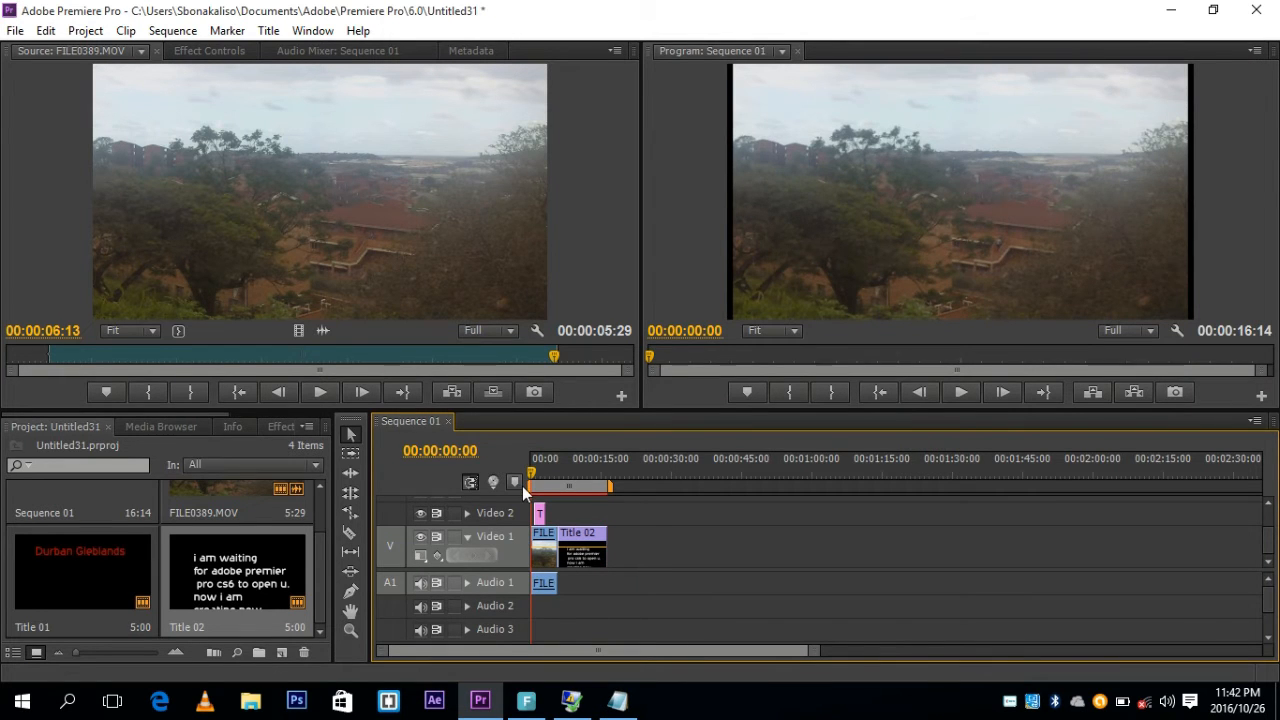
{"action": "left_click", "coordinate": [15, 30]}
{"action": "mouse_move", "coordinate": [80, 469]}
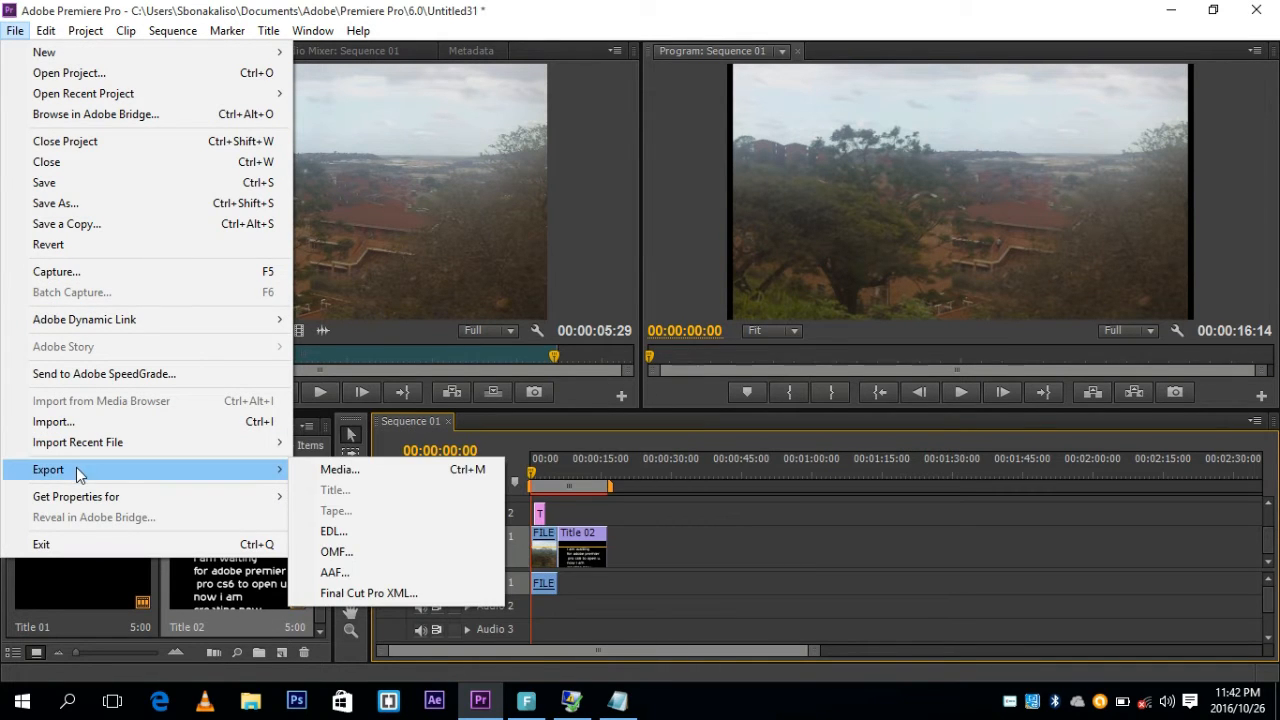
{"action": "left_click", "coordinate": [379, 479]}
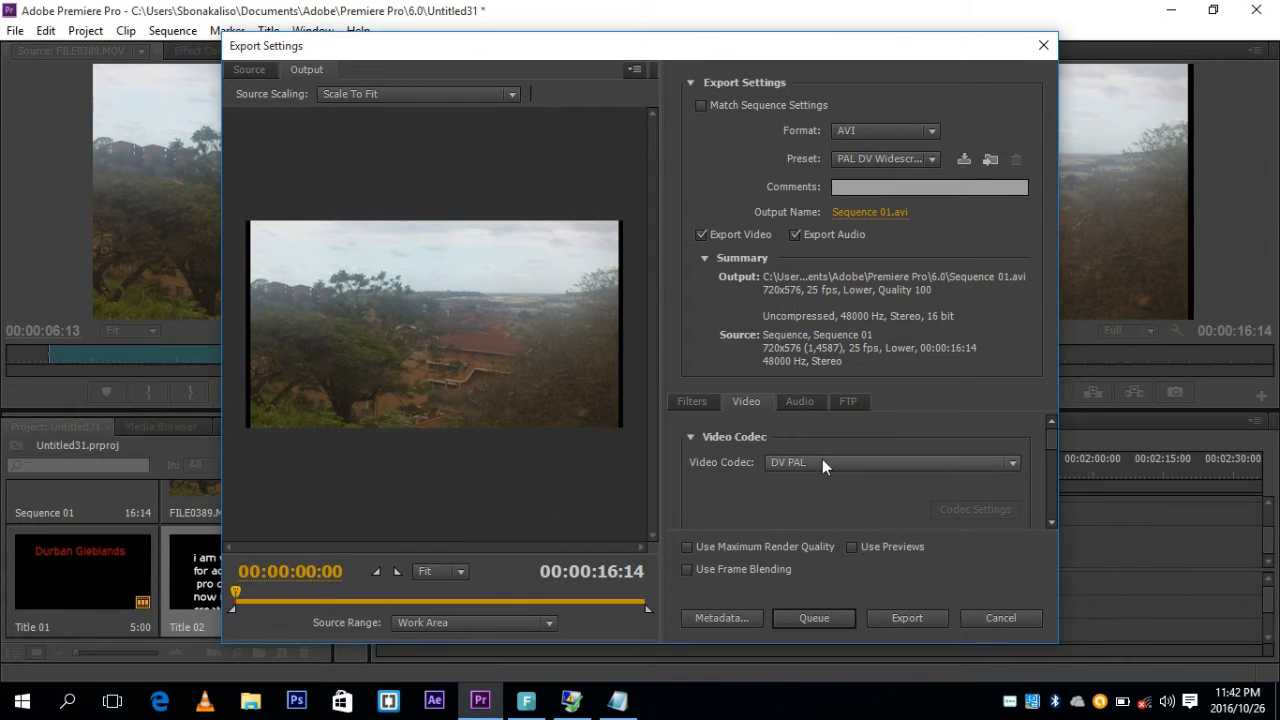
{"action": "left_click", "coordinate": [904, 616]}
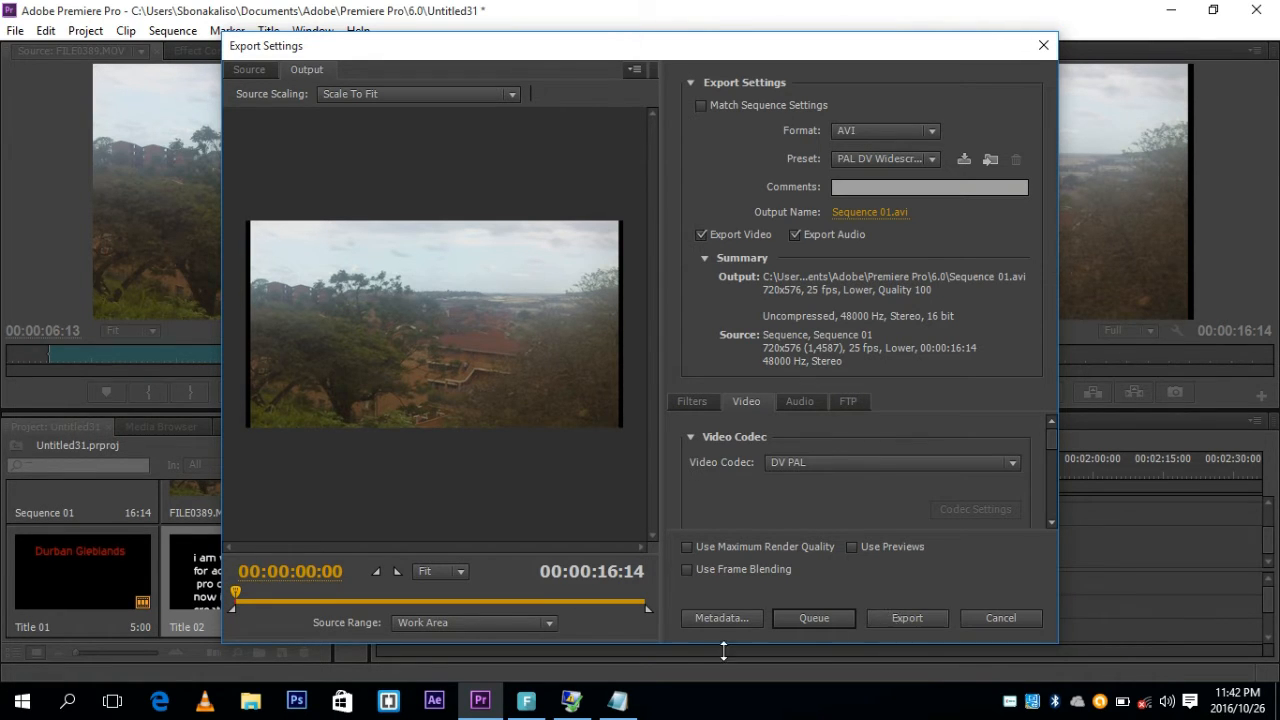